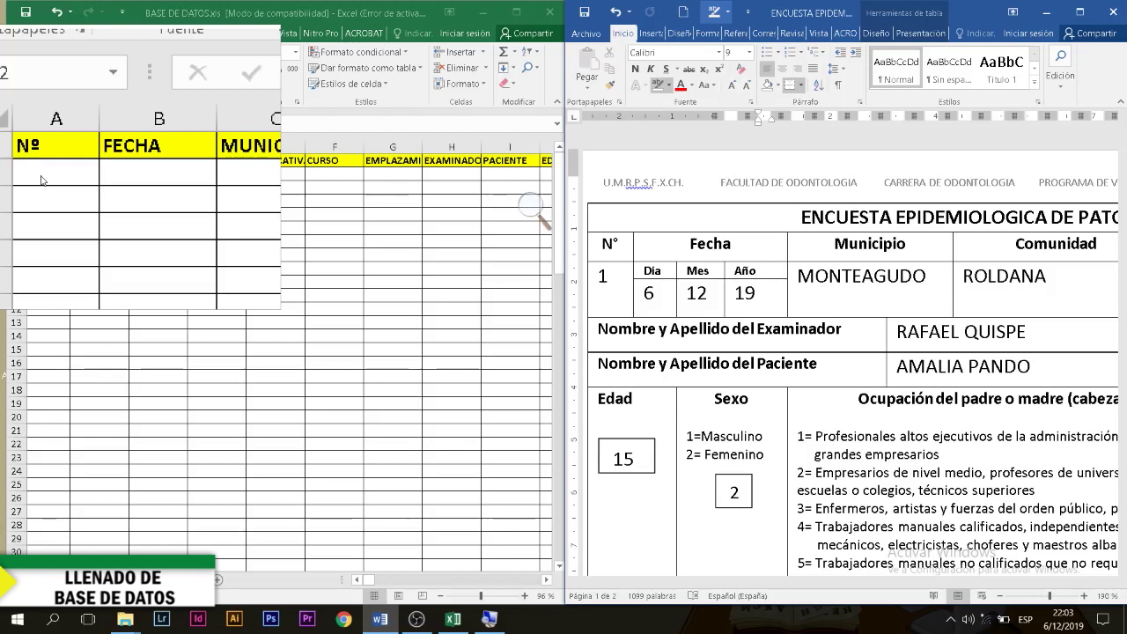
Step: Select cell A2 to begin the first patient's row in BASE DE DATOS
{"action": "left_click", "coordinate": [41, 176]}
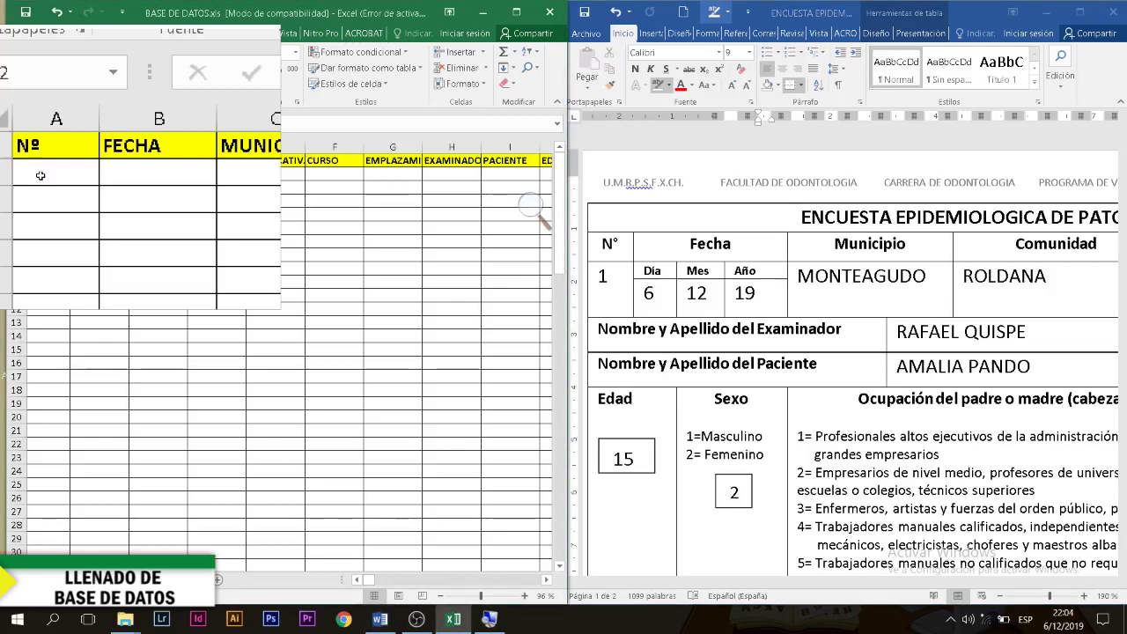
Step: Enter patient number 1 and survey date 6/12/19 in row 2
{"action": "type", "text": "1"}
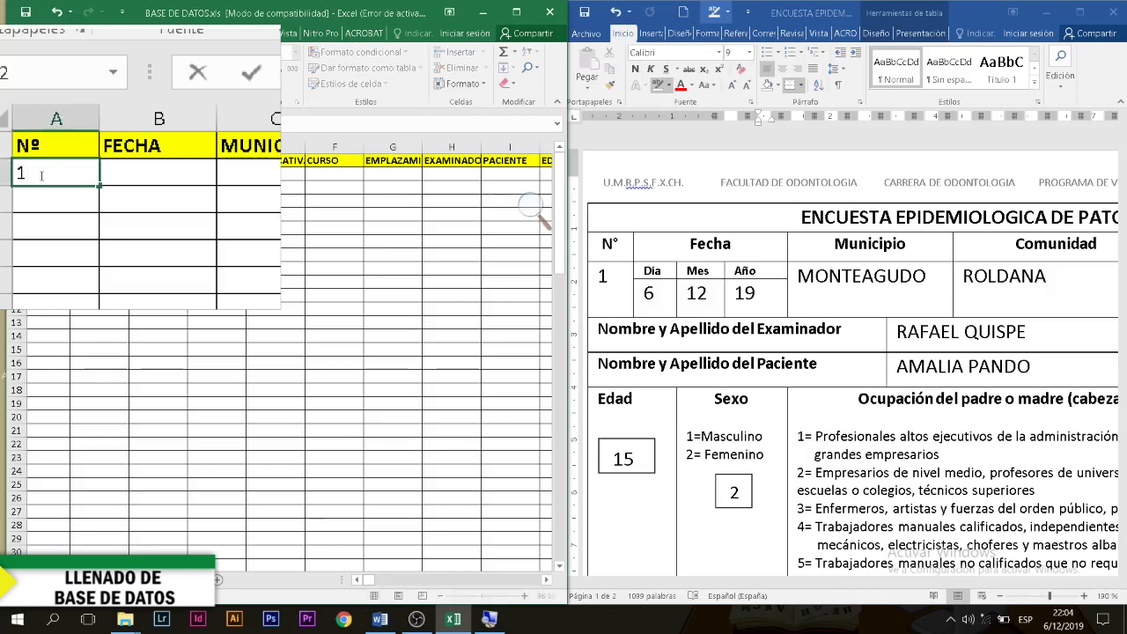
{"action": "key", "text": "Tab"}
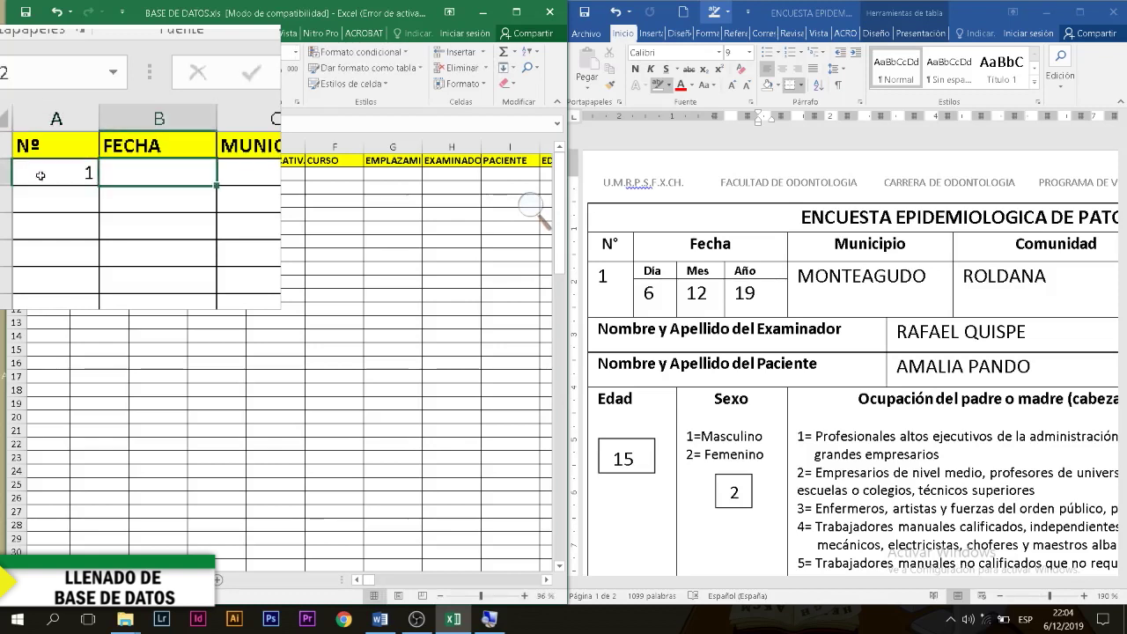
{"action": "type", "text": "6/"}
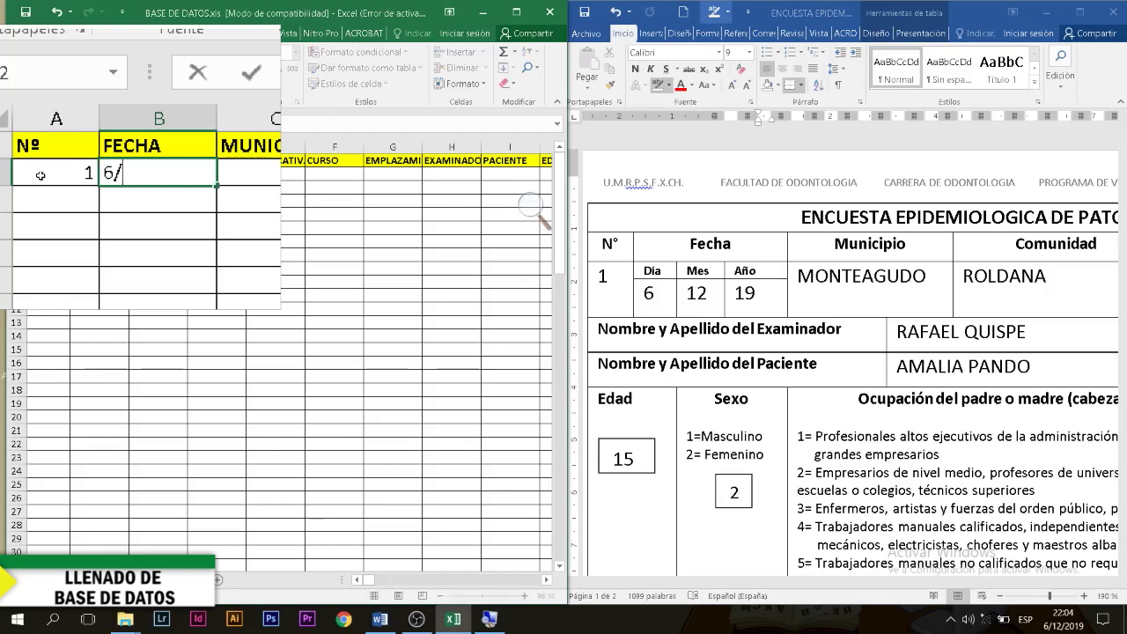
{"action": "type", "text": "12/19"}
{"action": "key", "text": "Tab"}
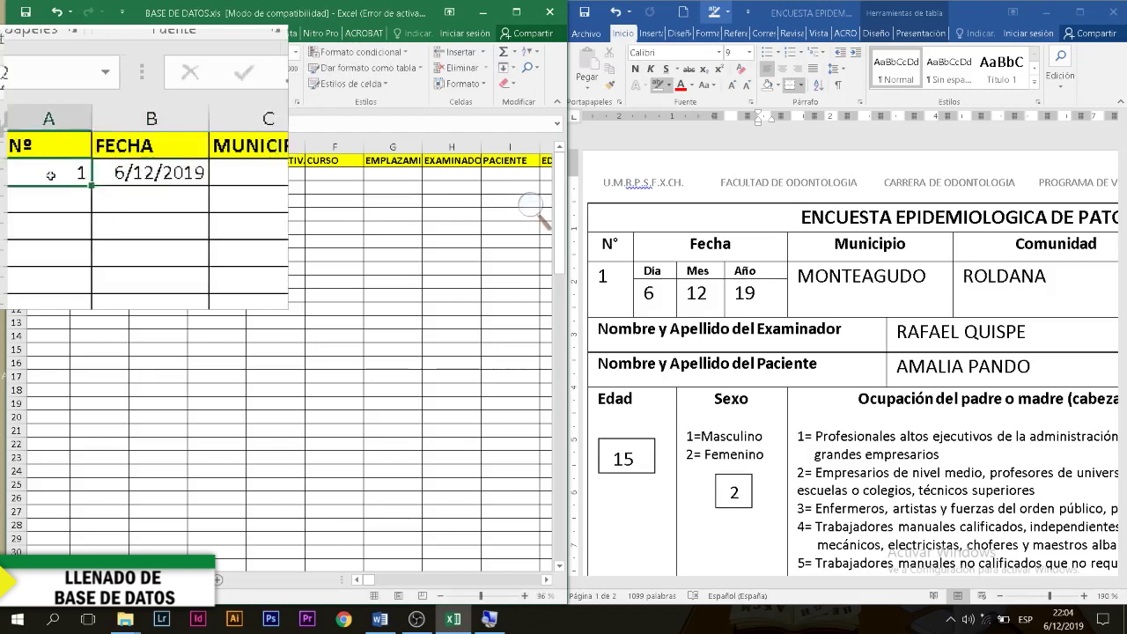
Step: Enter municipality MONTEAGUDO (correcting a typo) and community ROLDANA
{"action": "left_click", "coordinate": [141, 176]}
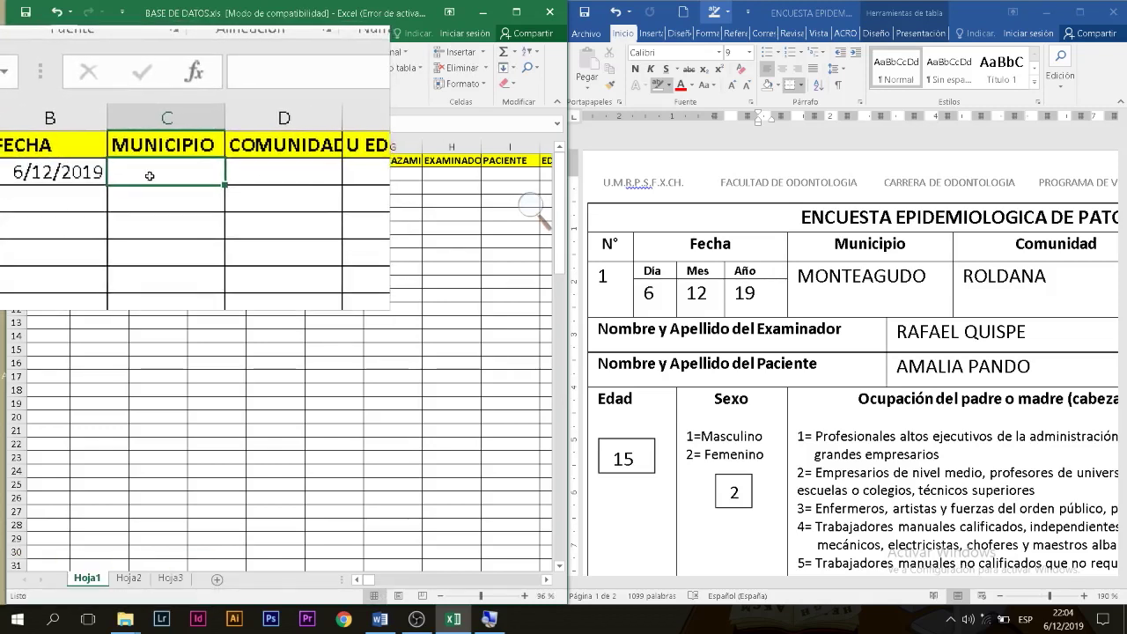
{"action": "type", "text": "MONTEAGUO"}
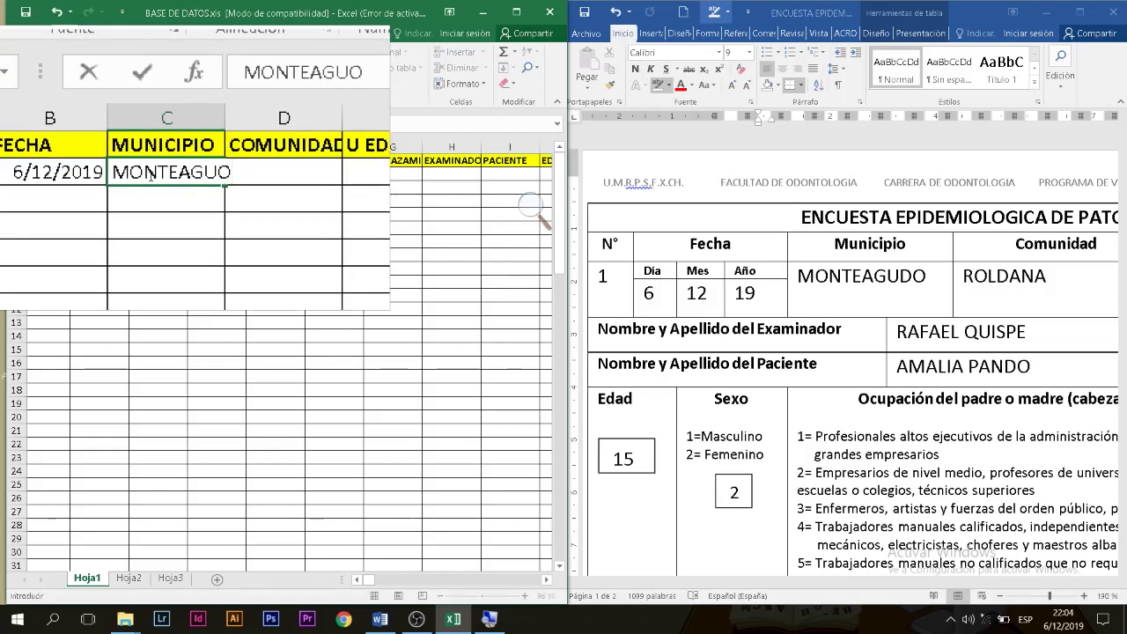
{"action": "key", "text": "BackSpace"}
{"action": "type", "text": "DO"}
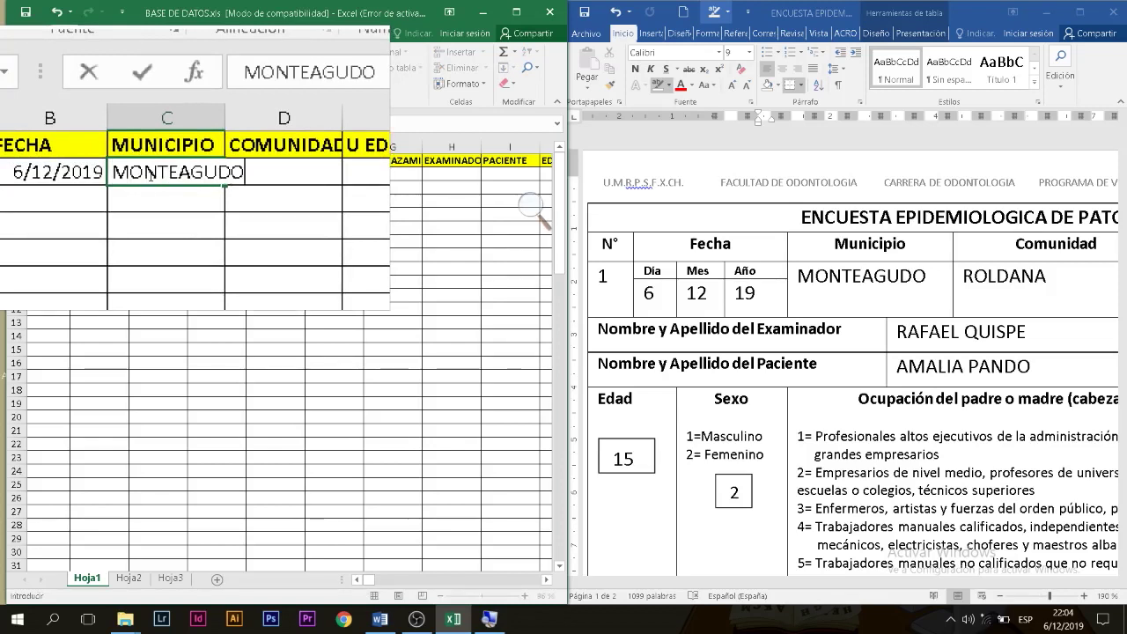
{"action": "key", "text": "ctrl+Return"}
{"action": "key", "text": "Tab"}
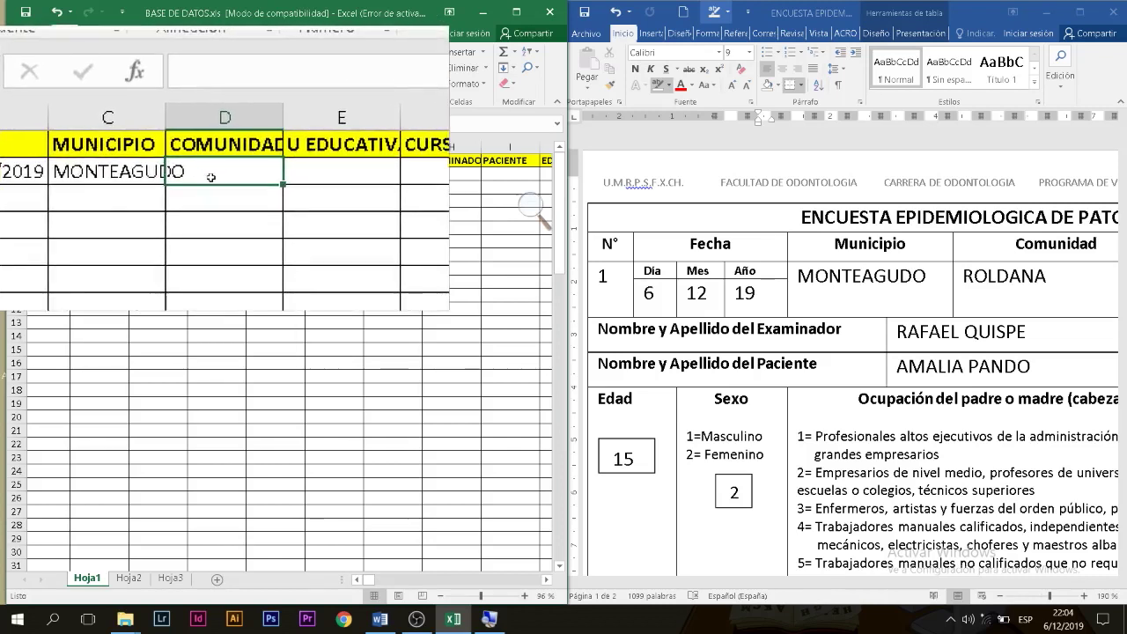
{"action": "type", "text": "ROLDANA"}
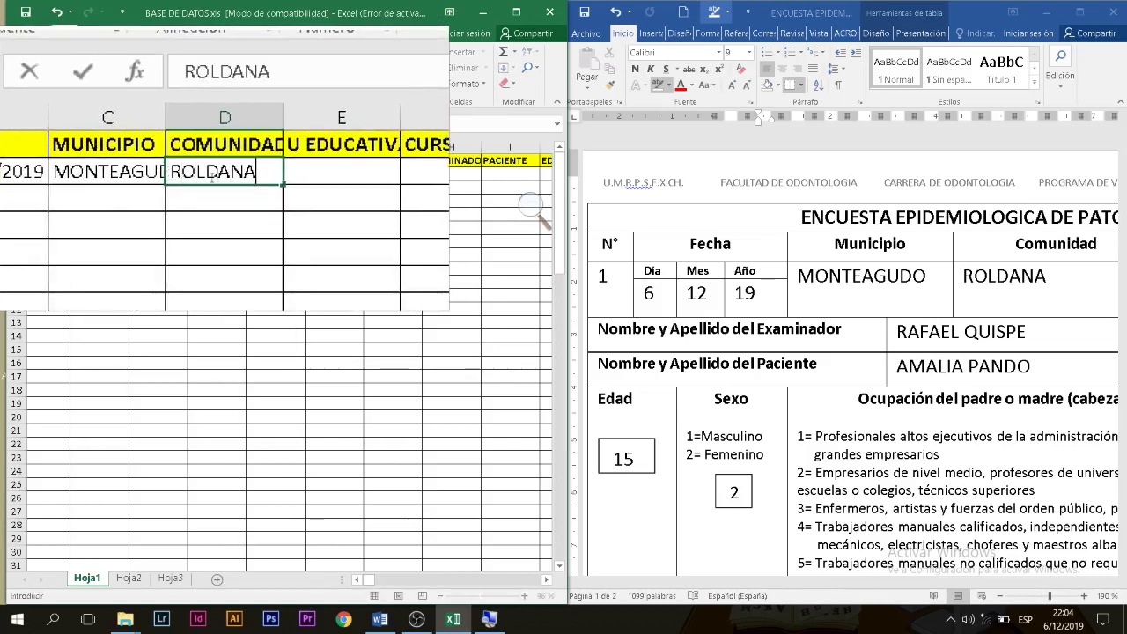
{"action": "key", "text": "Tab"}
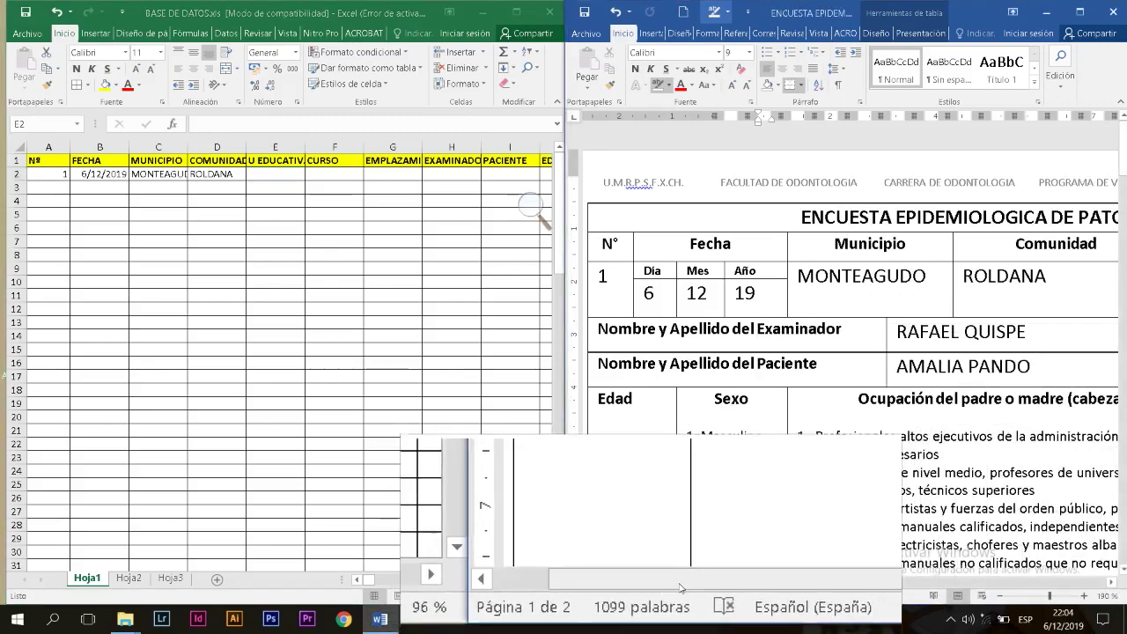
Step: Enter school JUAN PINTO, course 1 and location code 3, then scroll the survey
{"action": "left_click_drag", "start_coordinate": [696, 583], "coordinate": [930, 568]}
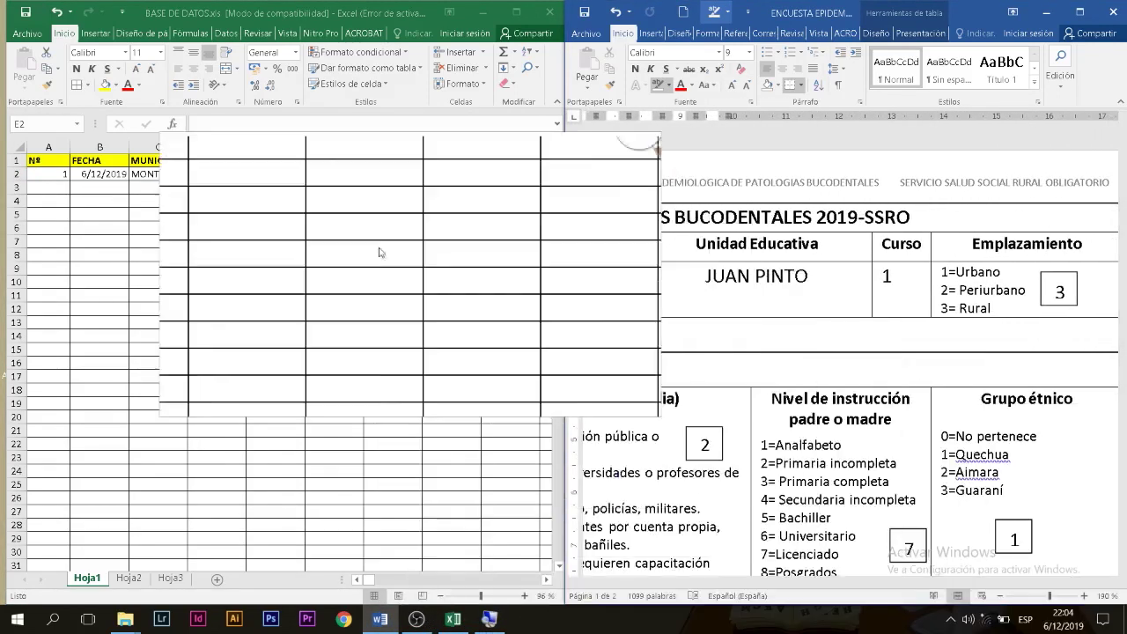
{"action": "left_click", "coordinate": [285, 174]}
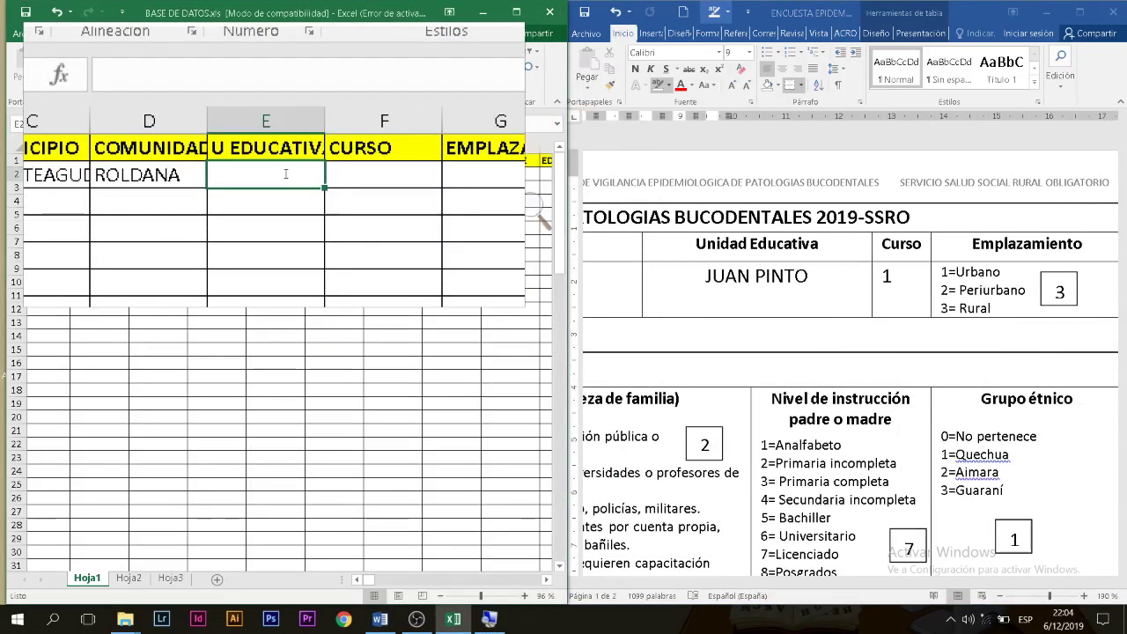
{"action": "type", "text": "JUAN PINTO"}
{"action": "key", "text": "Tab"}
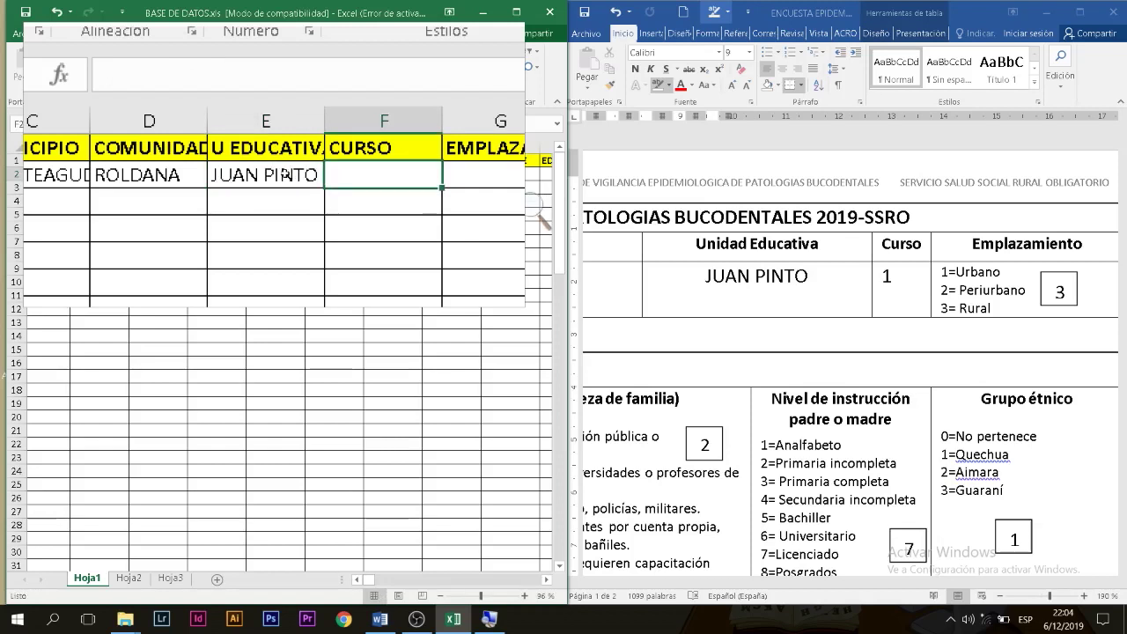
{"action": "type", "text": "1"}
{"action": "key", "text": "Tab"}
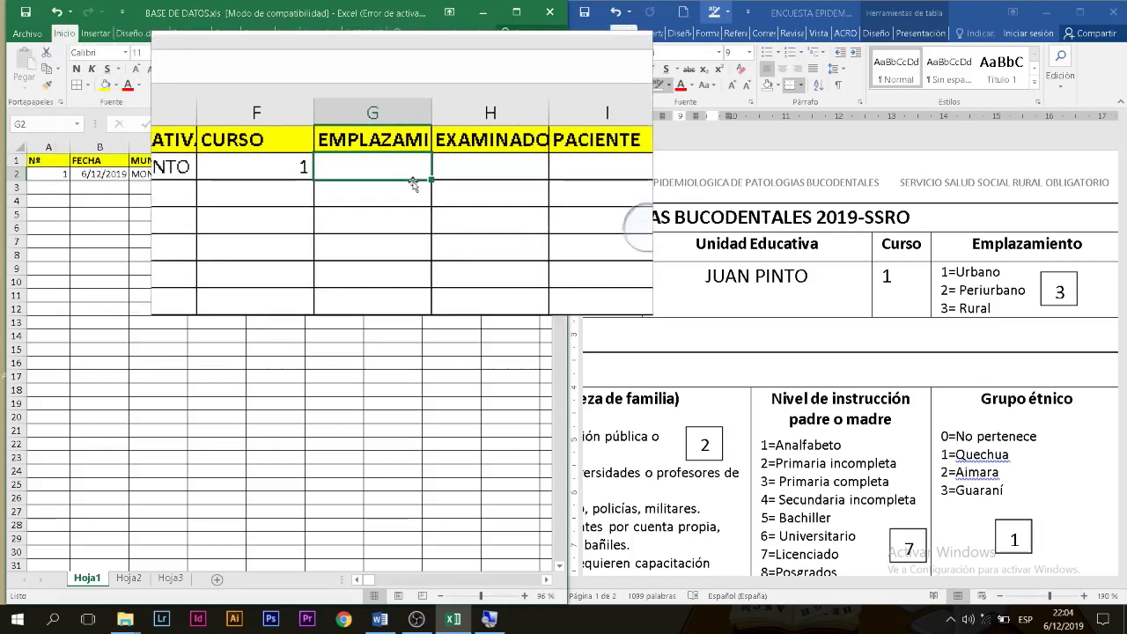
{"action": "type", "text": "3"}
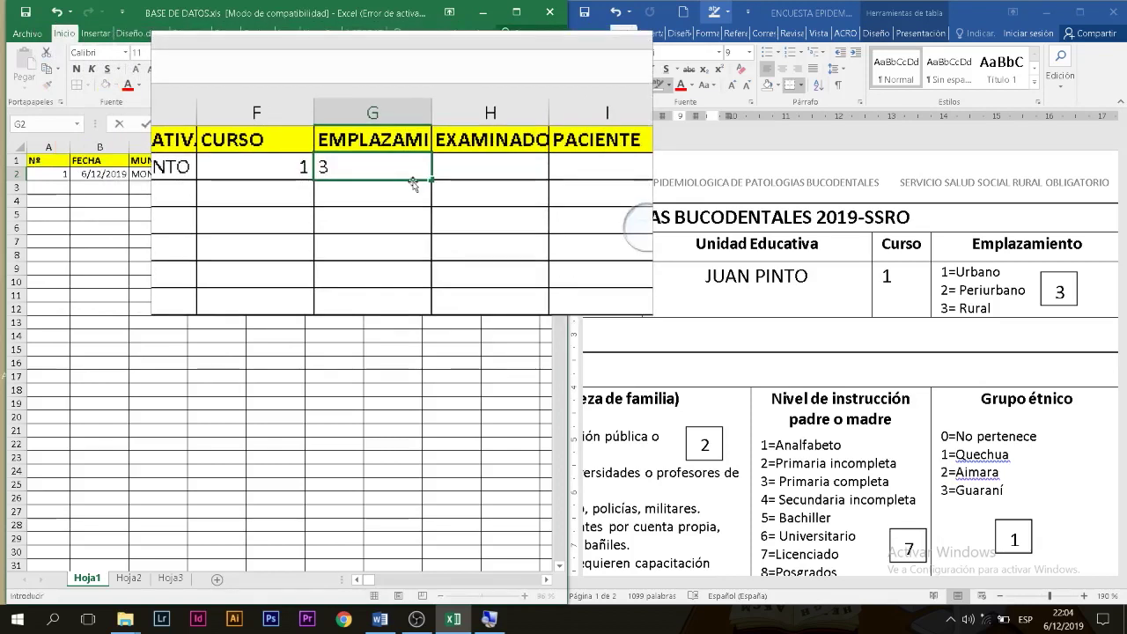
{"action": "key", "text": "Tab"}
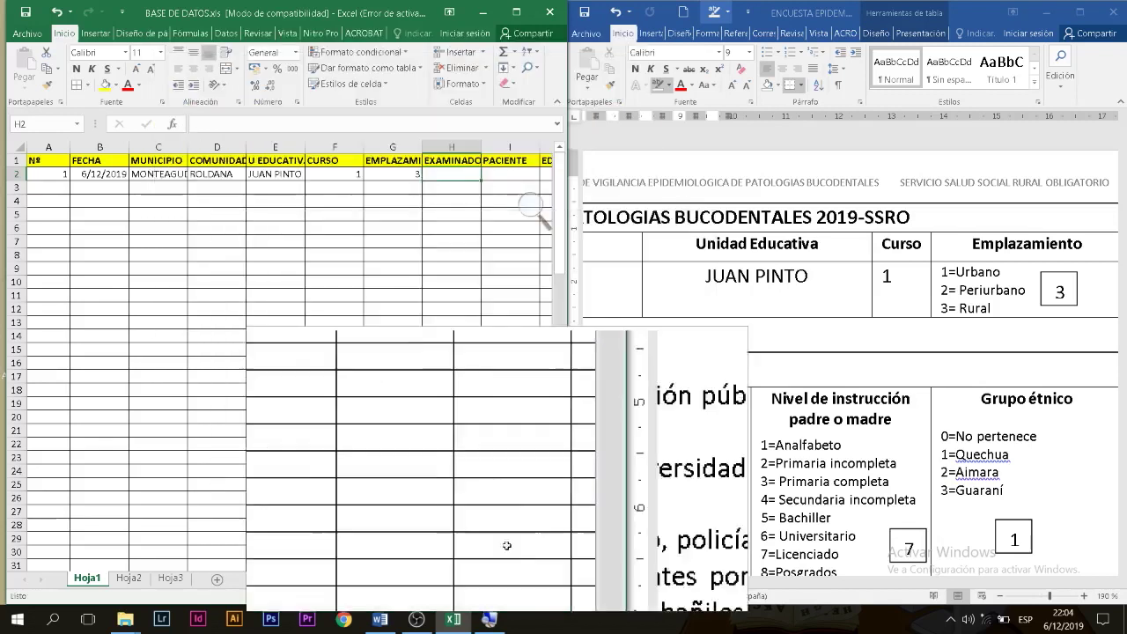
{"action": "left_click", "coordinate": [924, 588]}
{"action": "left_click_drag", "start_coordinate": [925, 588], "coordinate": [707, 585]}
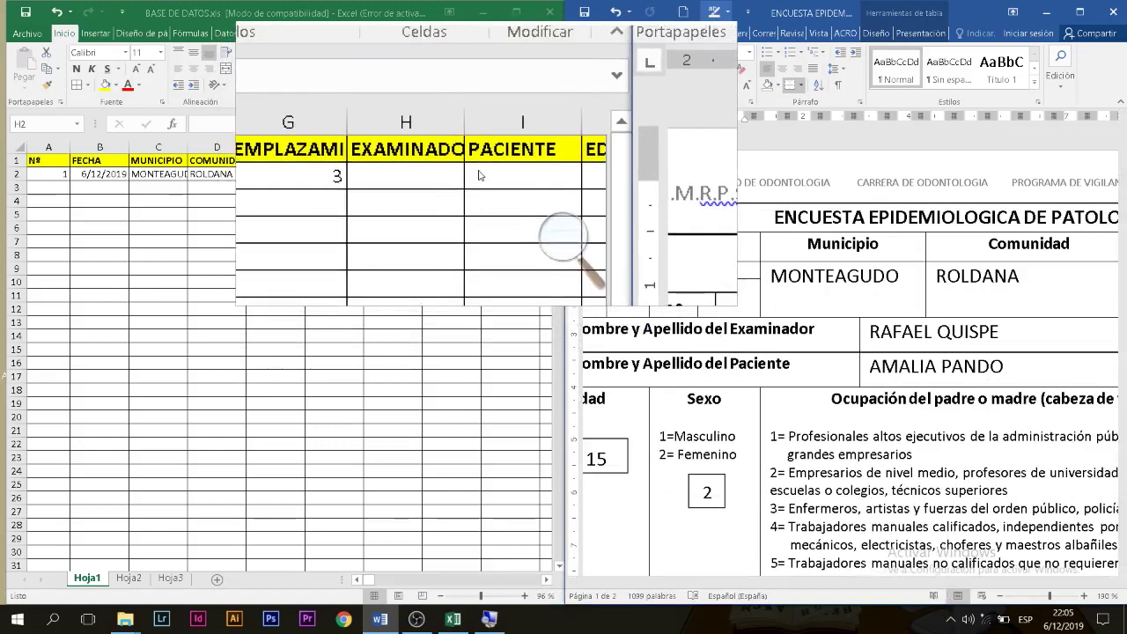
Step: Enter the examiner's full name and the patient's full name in row 2
{"action": "left_click", "coordinate": [440, 175]}
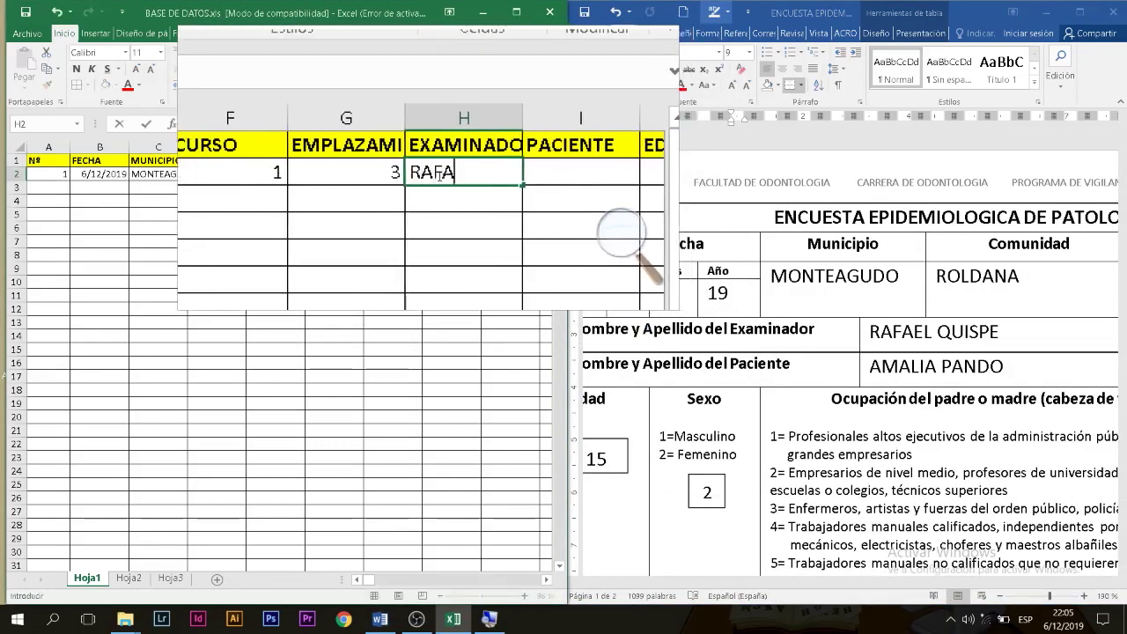
{"action": "key", "text": "Return"}
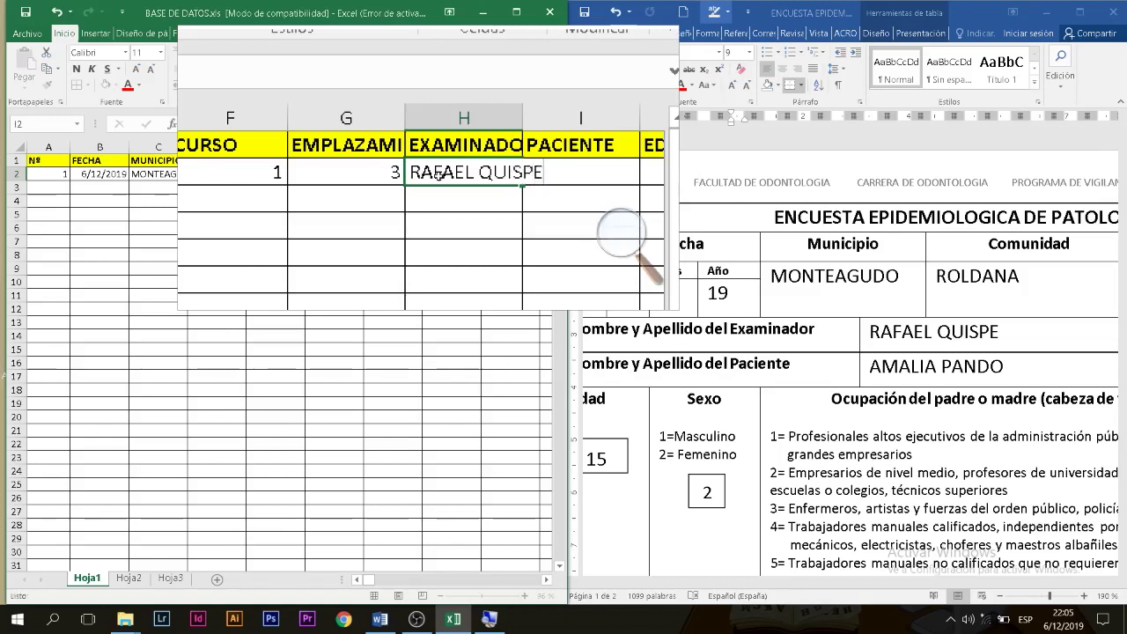
{"action": "key", "text": "Tab"}
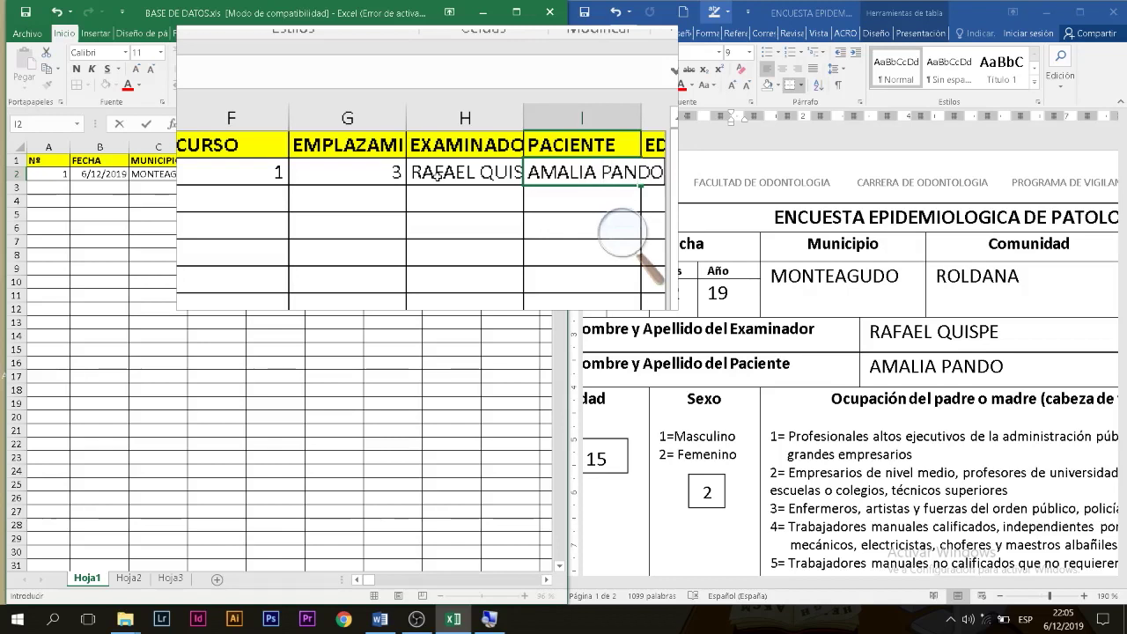
{"action": "key", "text": "Tab"}
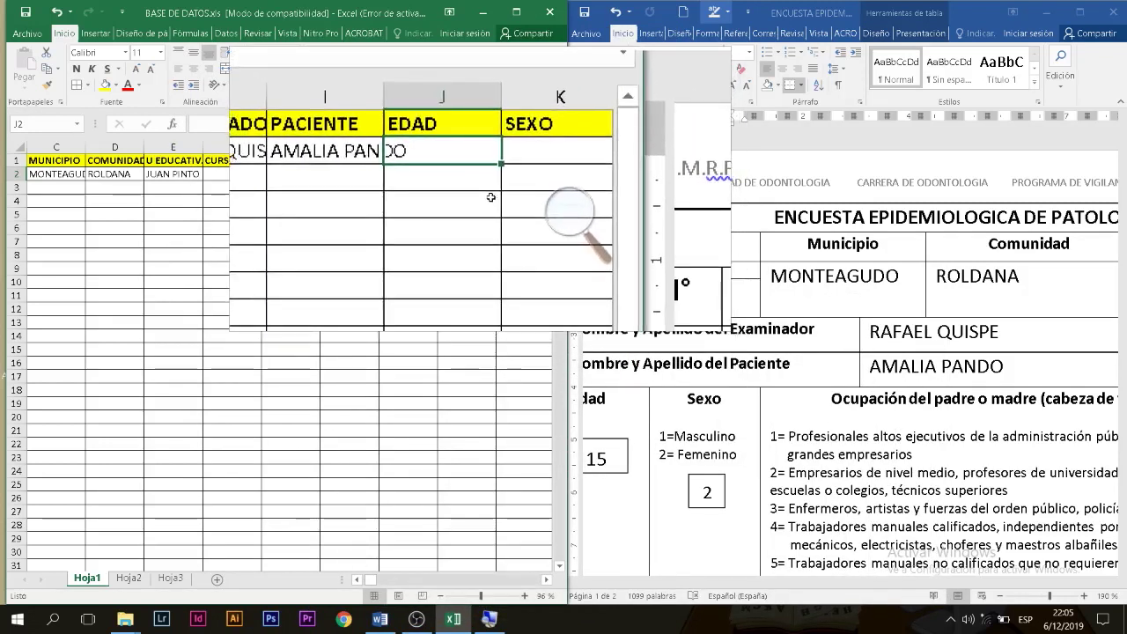
Step: Enter age 15 and sex code 2
{"action": "type", "text": "15"}
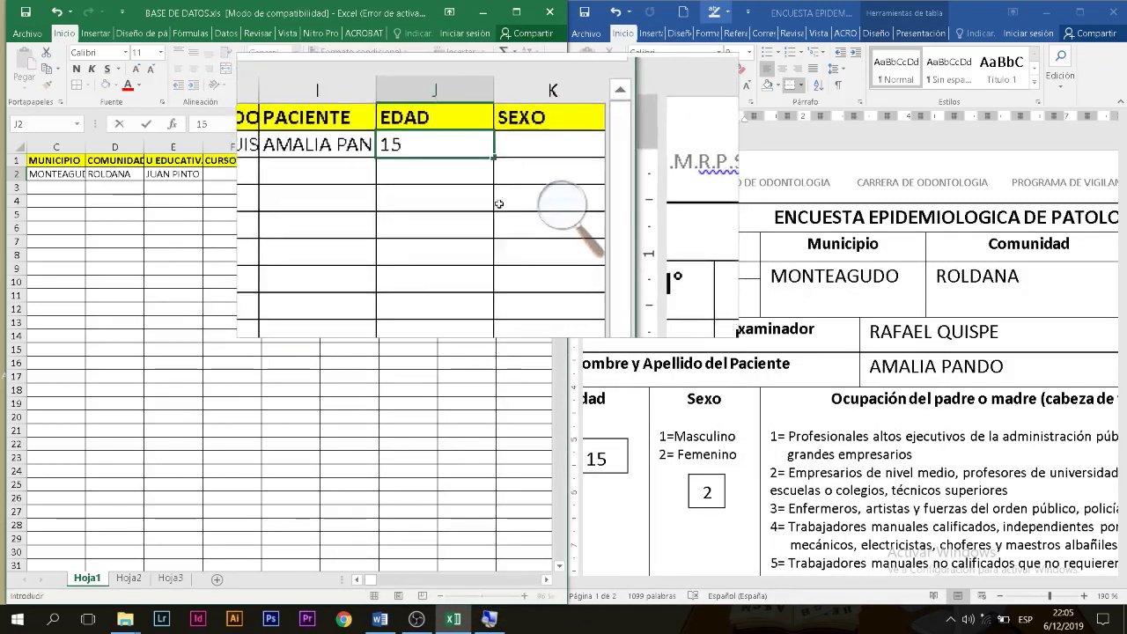
{"action": "key", "text": "Tab"}
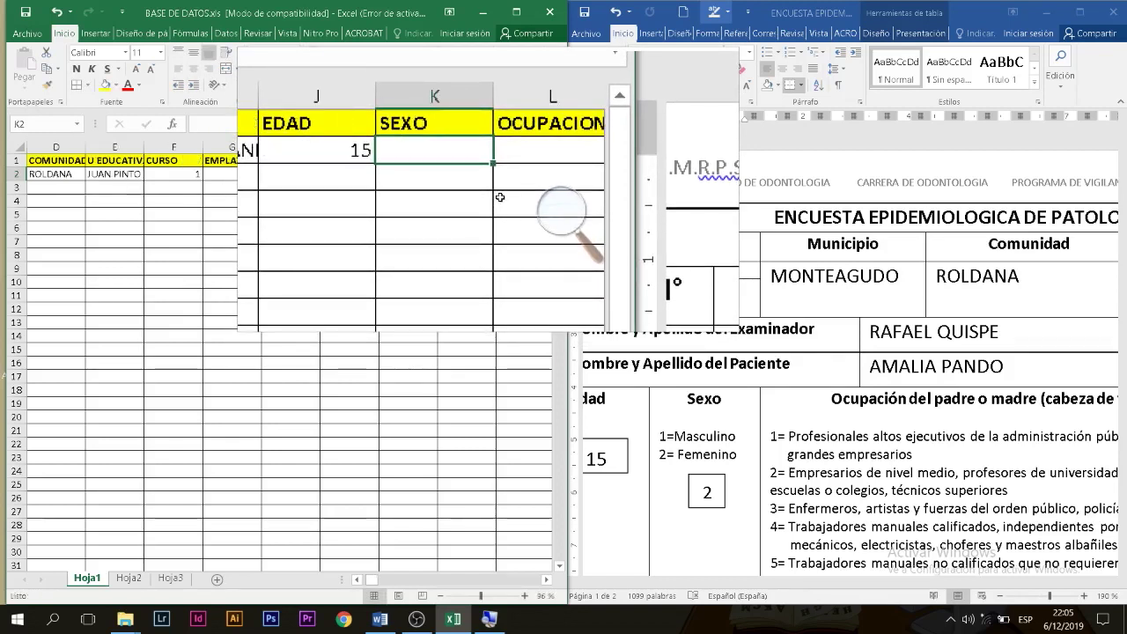
{"action": "type", "text": "2"}
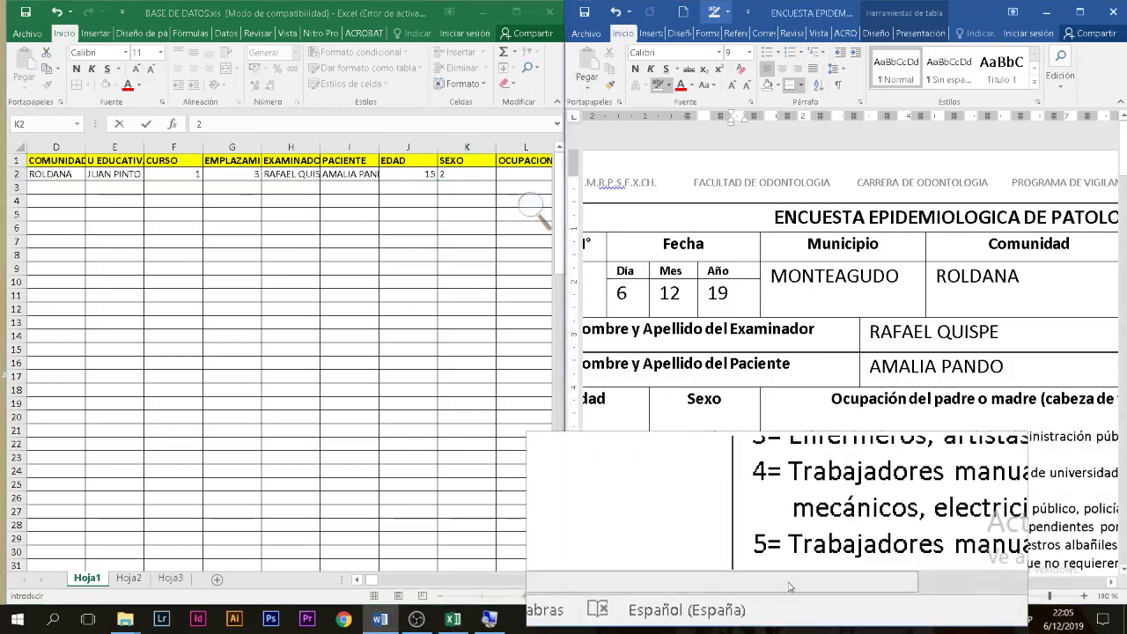
{"action": "scroll", "coordinate": [832, 590], "scroll_direction": "down", "scroll_amount": 9}
Step: Enter occupation 2, education level 7 and ethnic group 1
{"action": "key", "text": "Tab"}
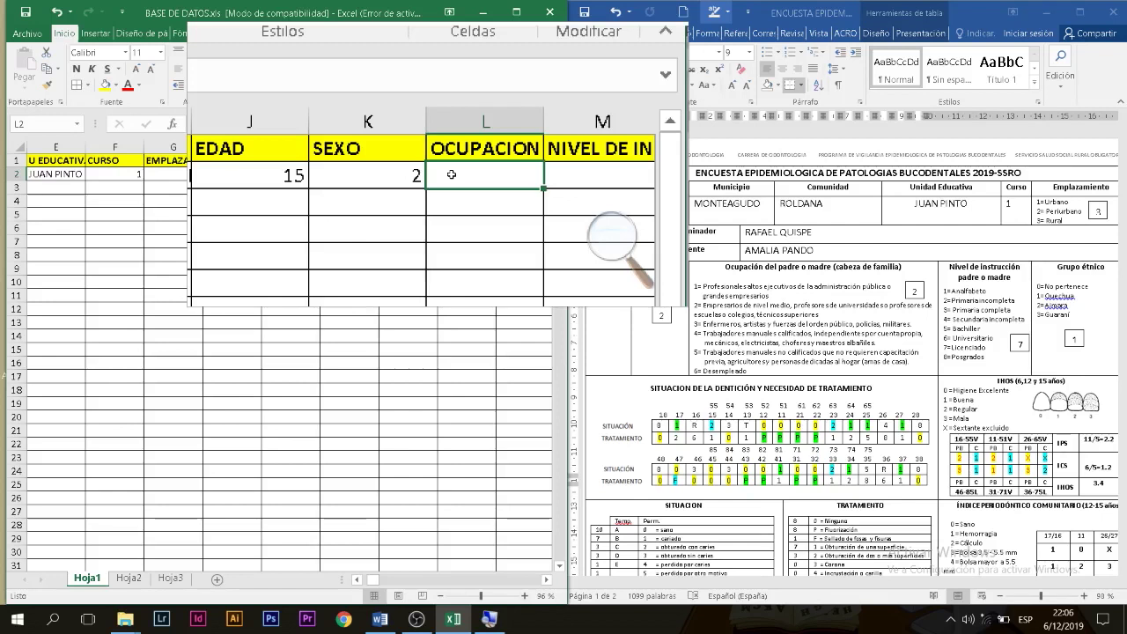
{"action": "type", "text": "2"}
{"action": "key", "text": "Tab"}
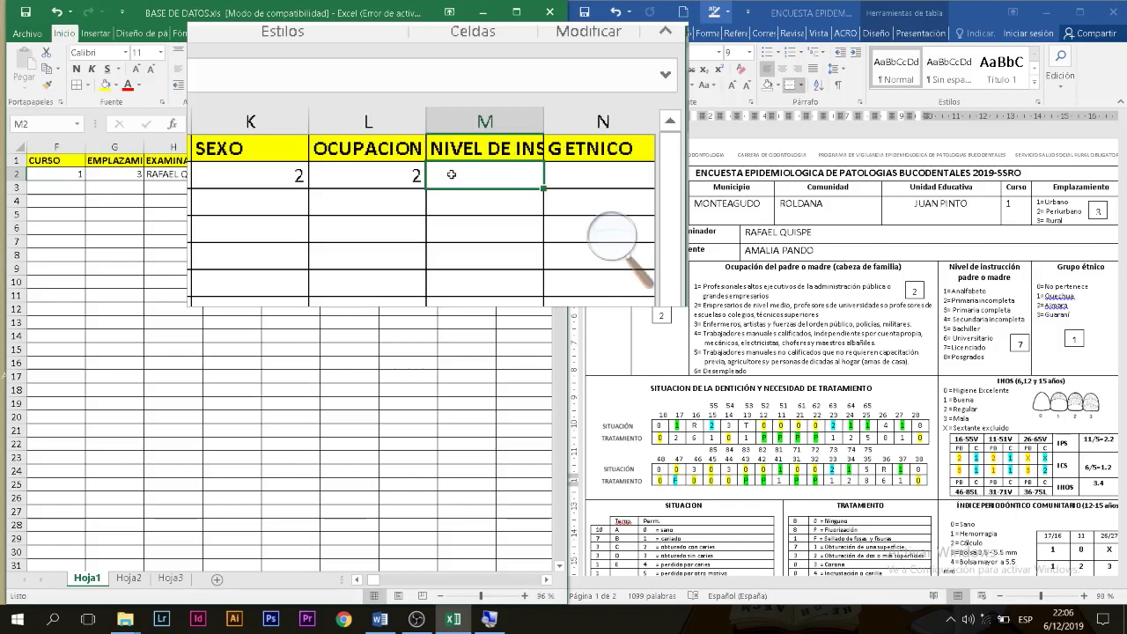
{"action": "type", "text": "7"}
{"action": "key", "text": "Tab"}
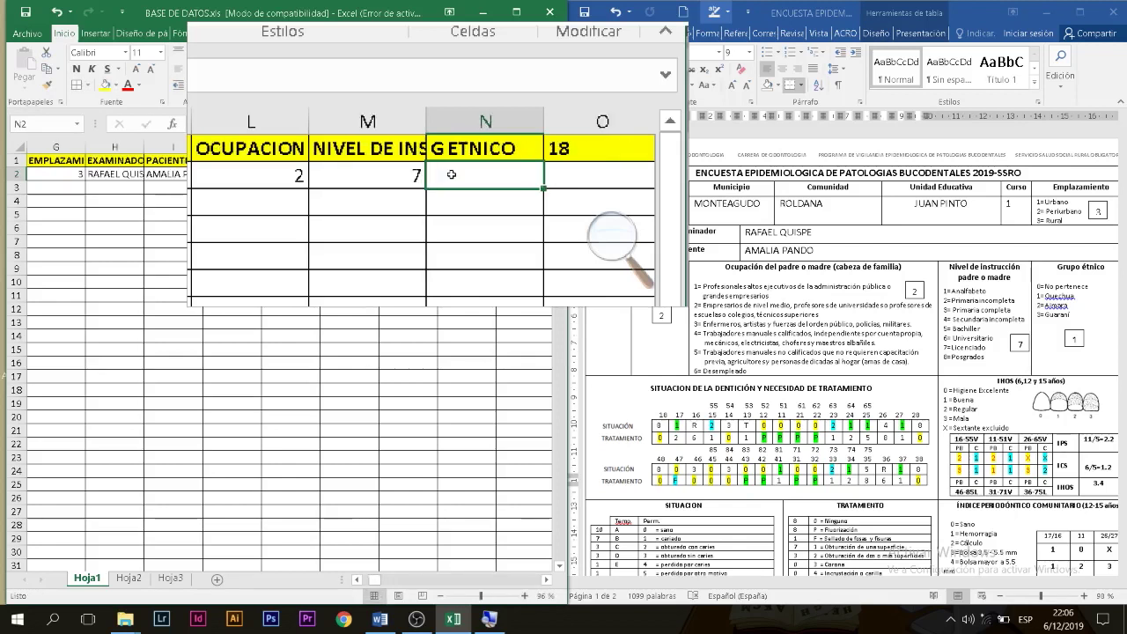
{"action": "type", "text": "1"}
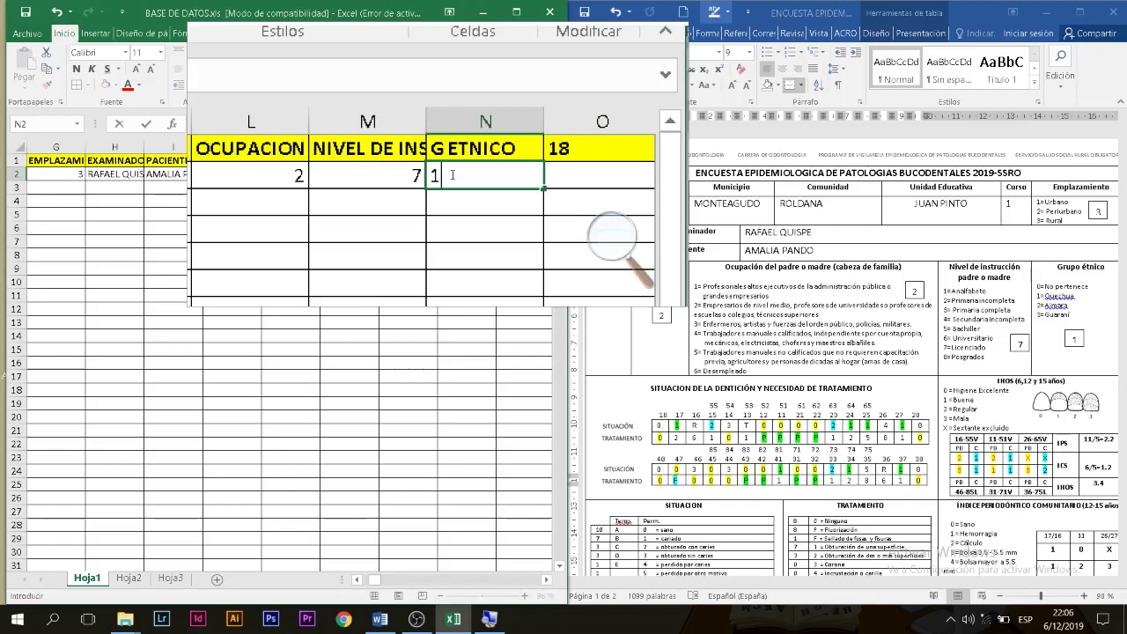
{"action": "key", "text": "Tab"}
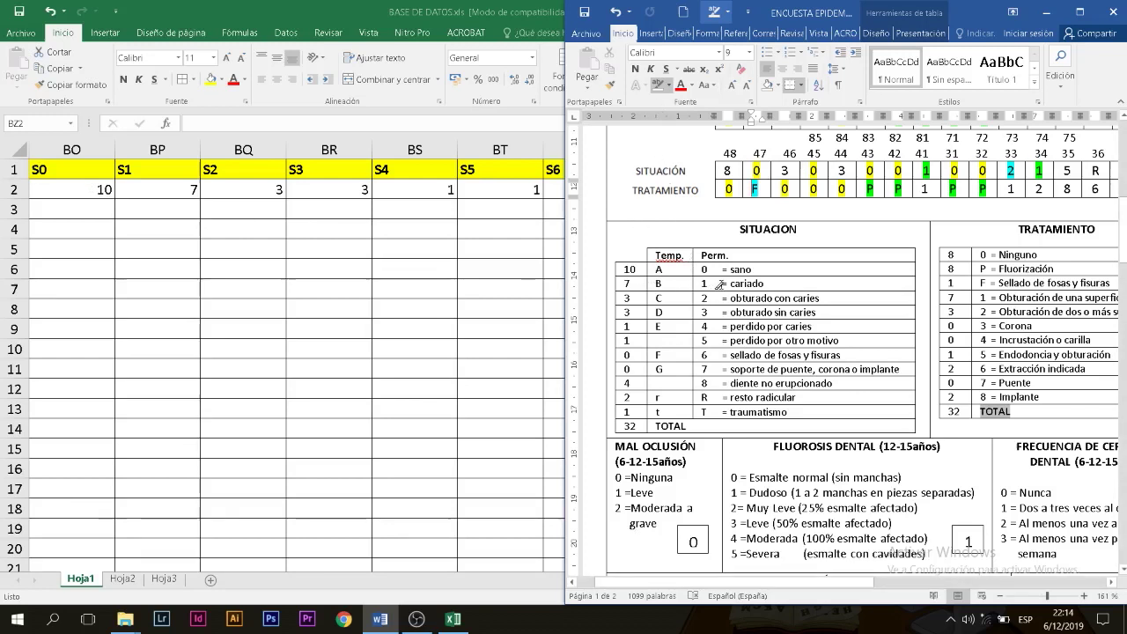
Step: Compare the survey's SITUACION count column with the S0 value in cell BO2
{"action": "left_click_drag", "start_coordinate": [1121, 236], "coordinate": [1124, 220]}
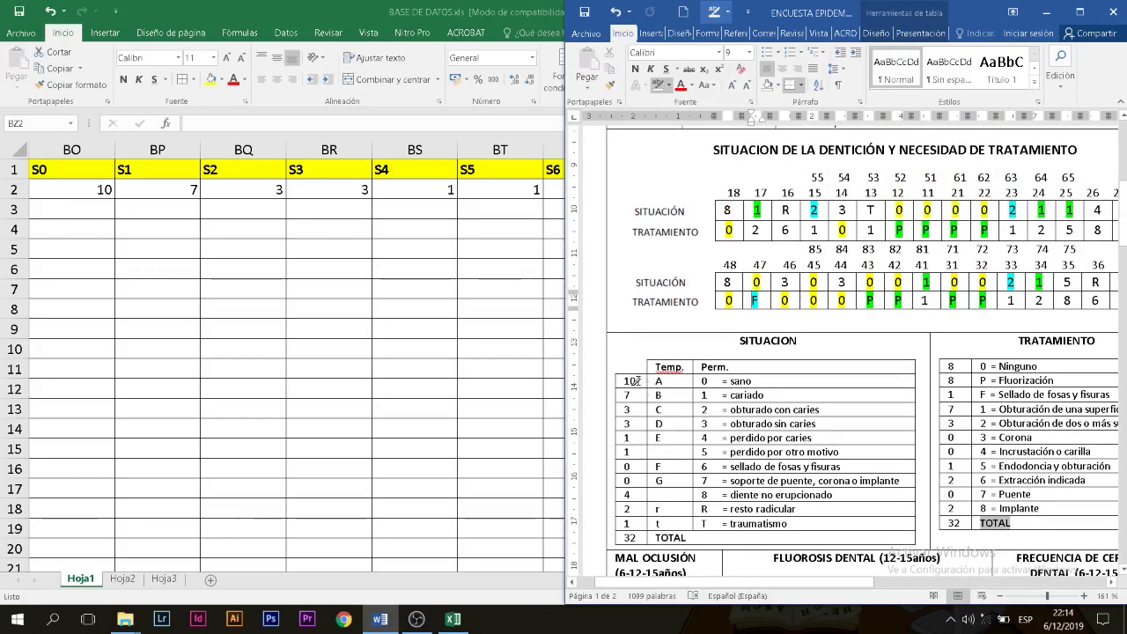
{"action": "left_click_drag", "start_coordinate": [632, 380], "coordinate": [629, 537]}
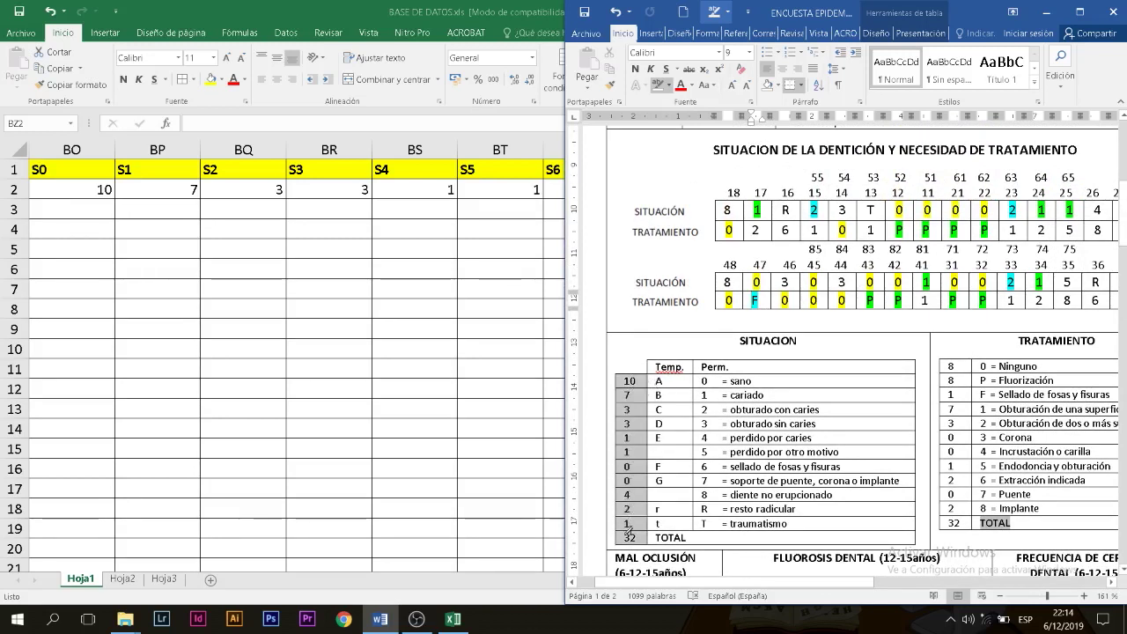
{"action": "left_click", "coordinate": [631, 537]}
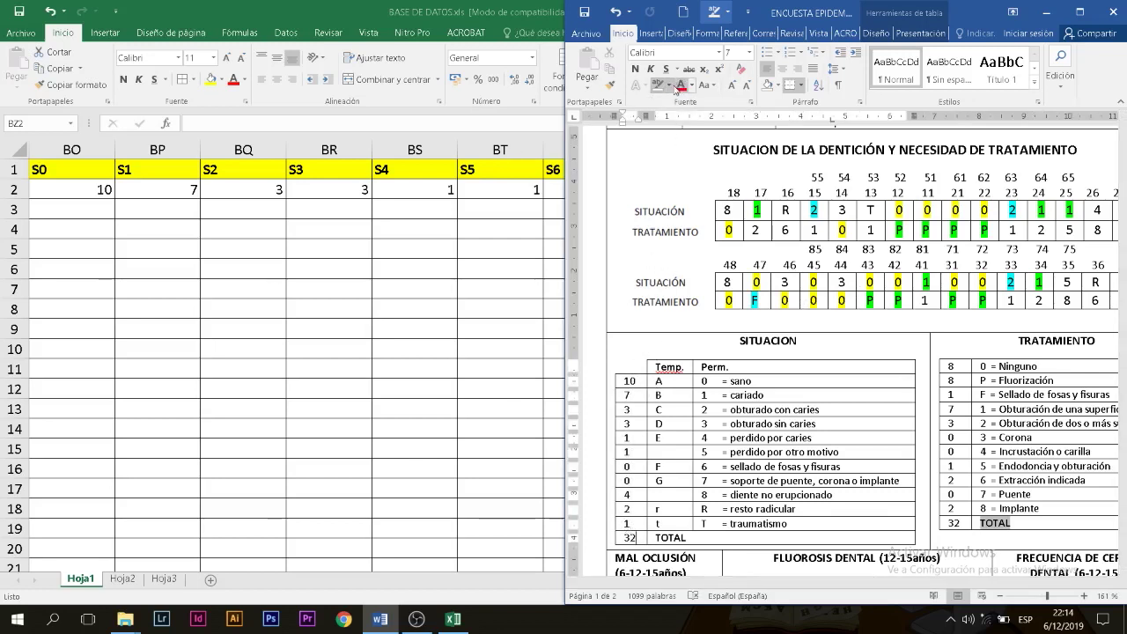
{"action": "key", "text": "super+Up"}
{"action": "left_click", "coordinate": [81, 191]}
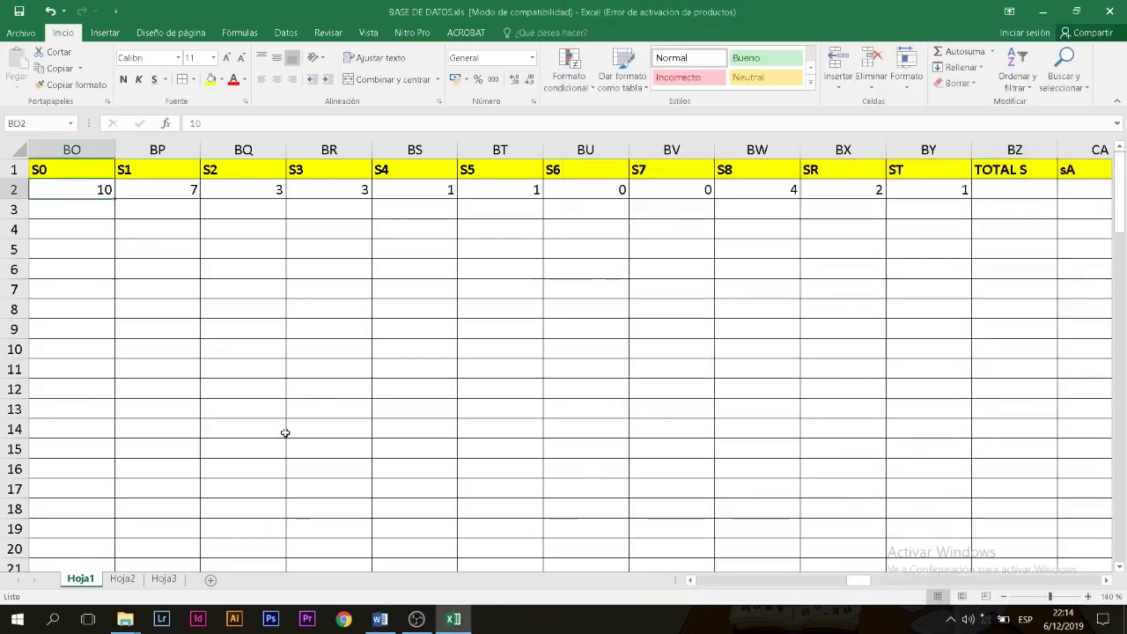
{"action": "left_click", "coordinate": [386, 624]}
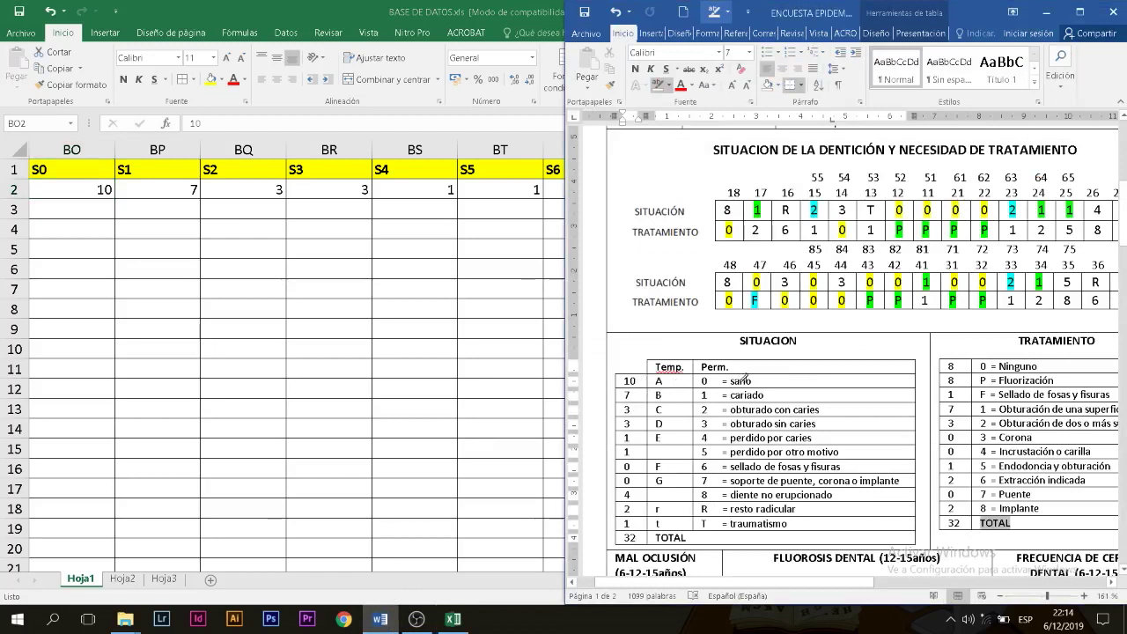
Step: Highlight the SITUACION counts 10 and 7 in yellow, then select S0–ST in row 2
{"action": "left_click_drag", "start_coordinate": [763, 380], "coordinate": [662, 379]}
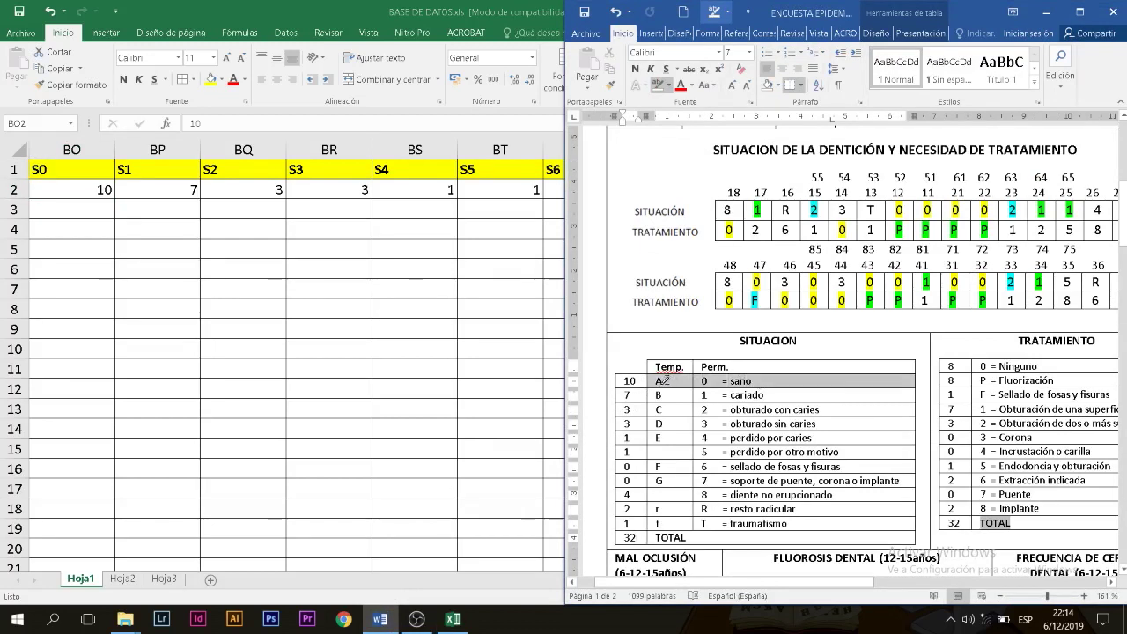
{"action": "left_click", "coordinate": [636, 380]}
{"action": "left_click", "coordinate": [669, 85]}
{"action": "left_click", "coordinate": [673, 105]}
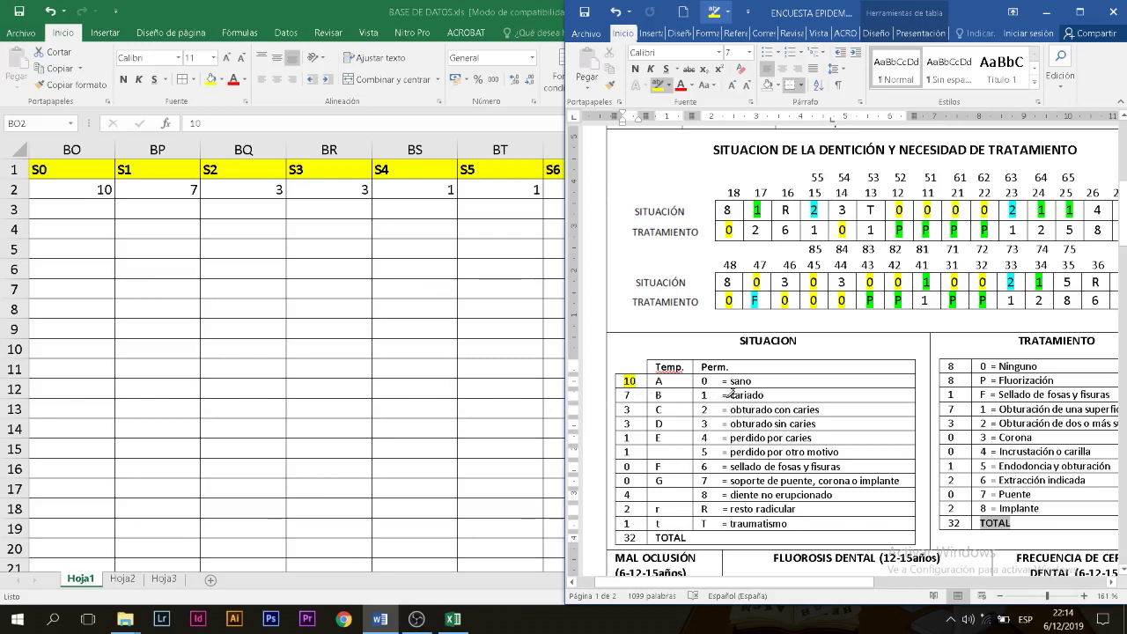
{"action": "left_click_drag", "start_coordinate": [636, 395], "coordinate": [621, 395]}
{"action": "double_click", "coordinate": [509, 21]}
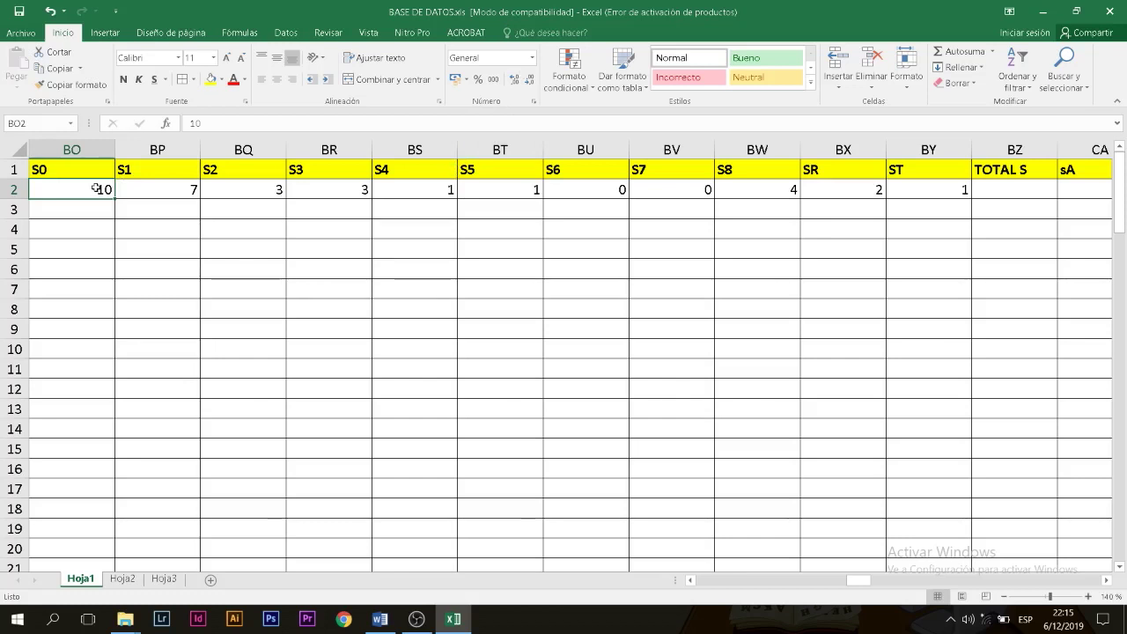
{"action": "left_click_drag", "start_coordinate": [100, 188], "coordinate": [1034, 193]}
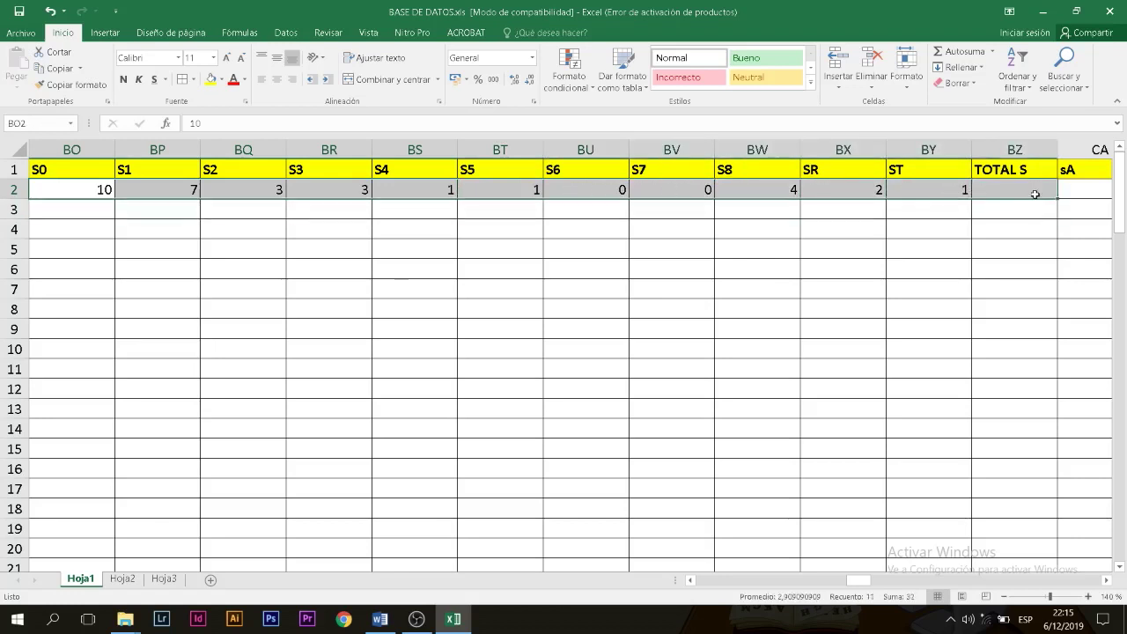
Step: AutoSum S values into BZ2 (=SUMA(BO2:BY2) = 32) and highlight the survey's 32 total
{"action": "left_click", "coordinate": [959, 51]}
{"action": "left_click", "coordinate": [1015, 194]}
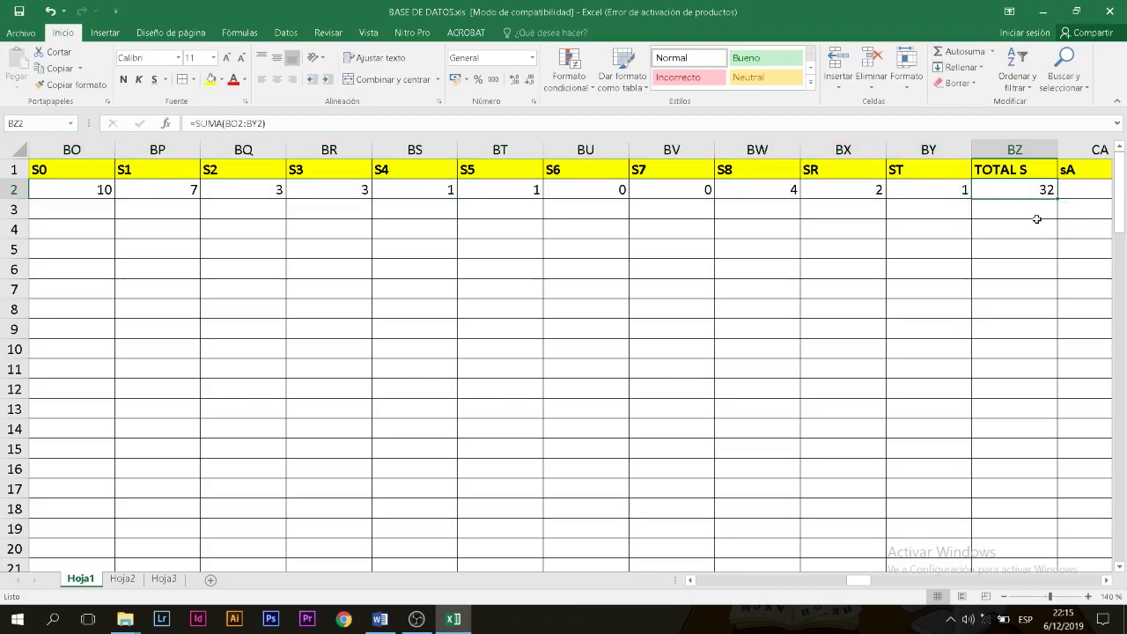
{"action": "left_click", "coordinate": [388, 619]}
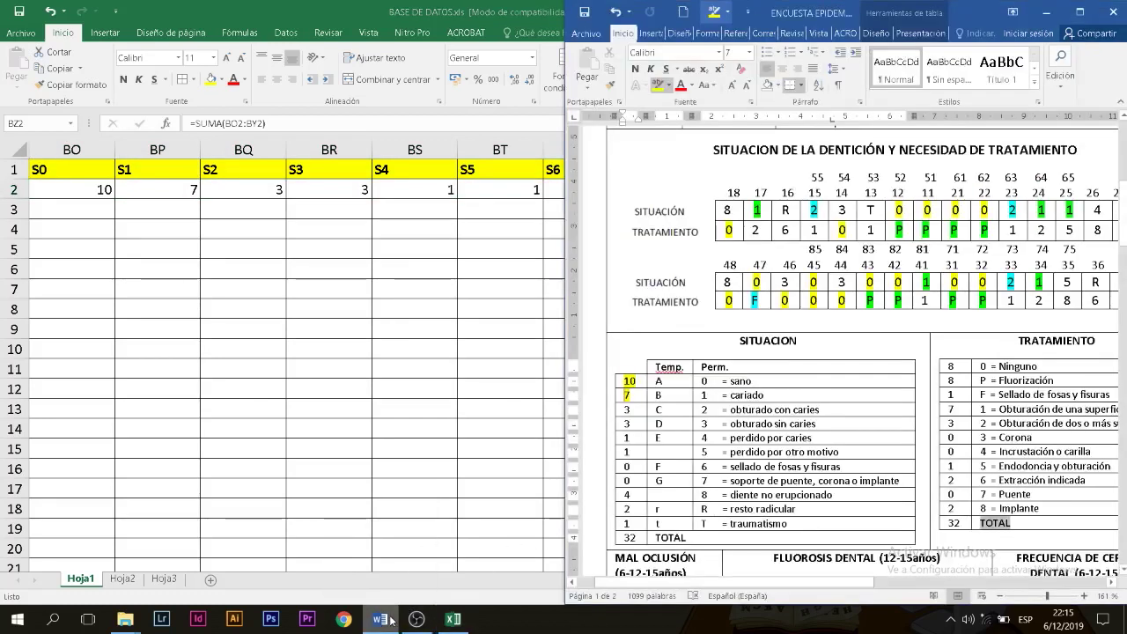
{"action": "scroll", "coordinate": [696, 431], "scroll_direction": "down", "scroll_amount": 3}
{"action": "left_click_drag", "start_coordinate": [623, 425], "coordinate": [638, 425]}
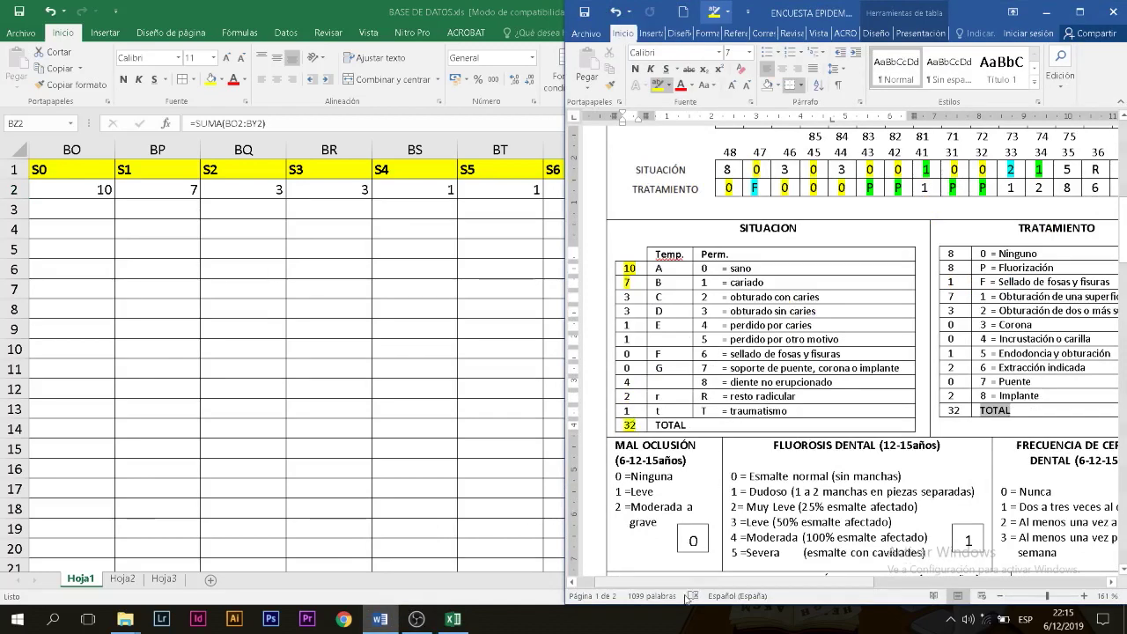
{"action": "left_click_drag", "start_coordinate": [660, 582], "coordinate": [748, 584]}
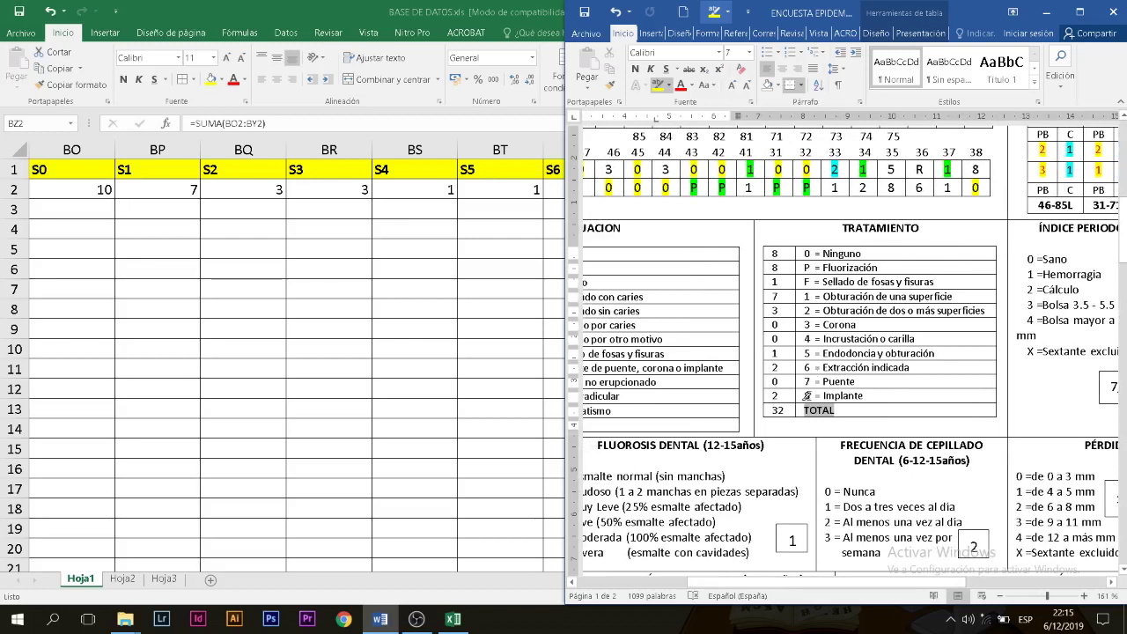
{"action": "double_click", "coordinate": [515, 20]}
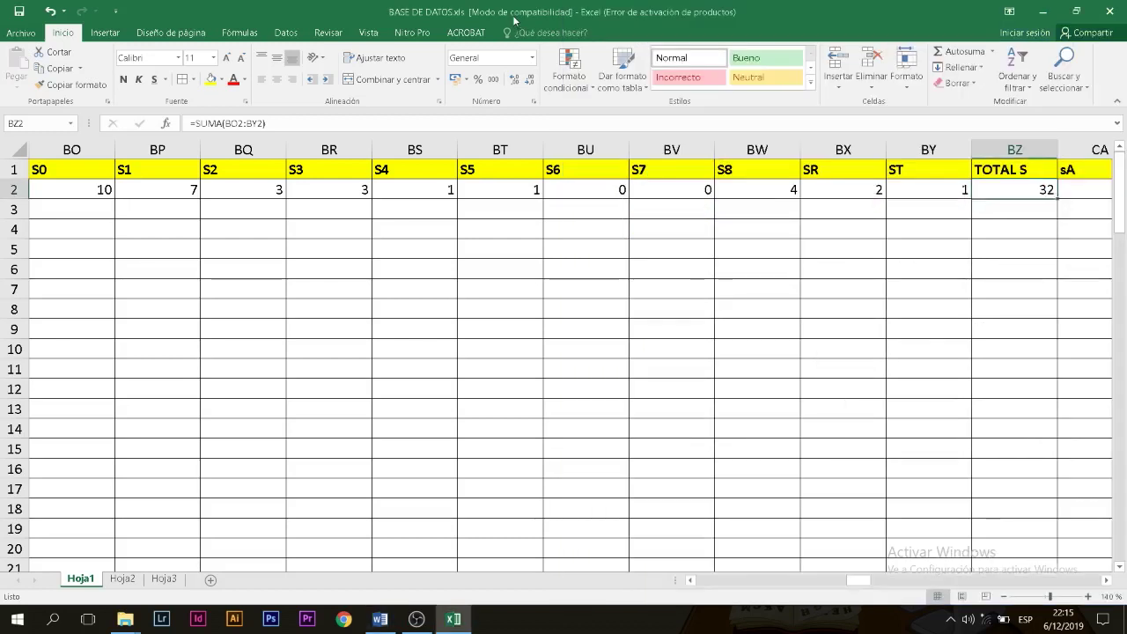
{"action": "left_click", "coordinate": [1075, 11]}
{"action": "key", "text": "Right"}
{"action": "key", "text": "Right"}
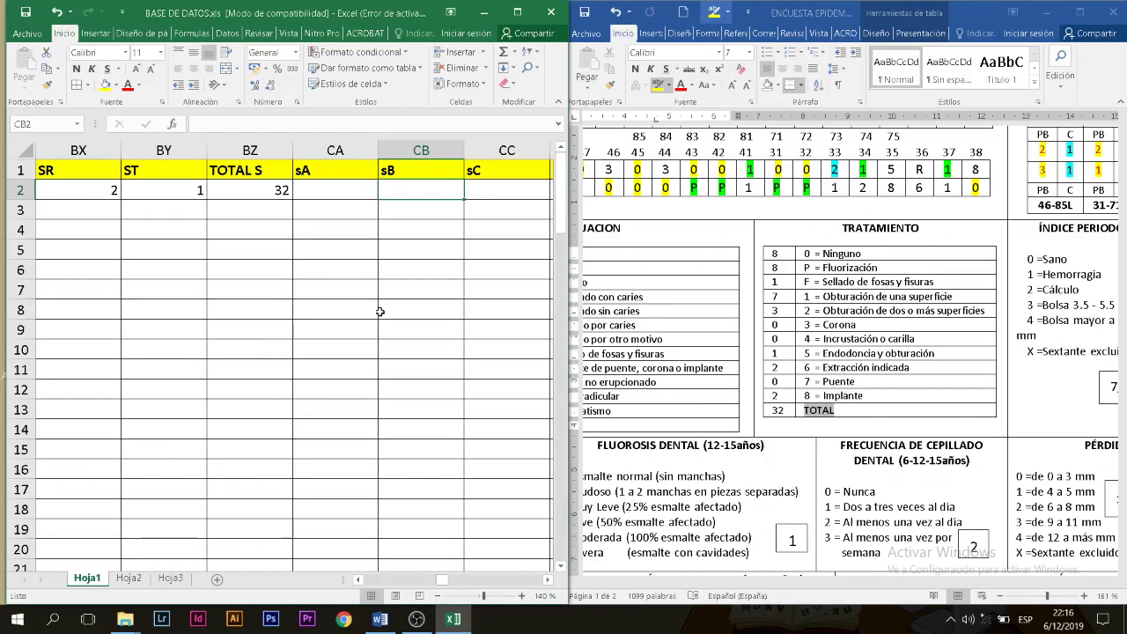
Step: Move along row 2 to cell CK2 under T0 and bring up the TRATAMIENTO table
{"action": "key", "text": "Right"}
{"action": "key", "text": "Right"}
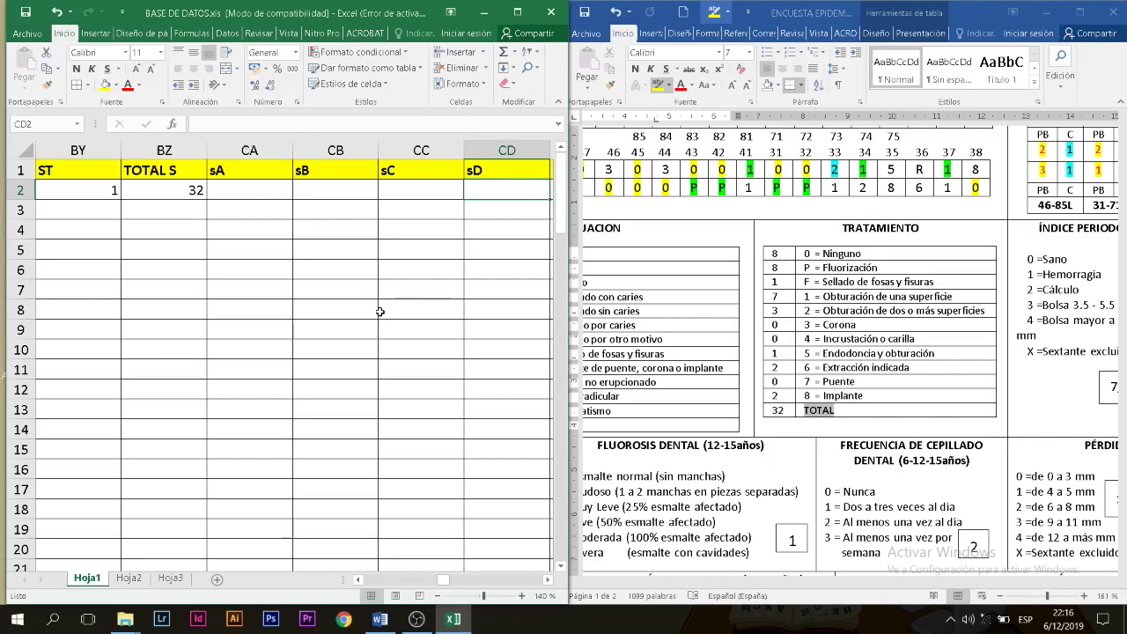
{"action": "key", "text": "Right"}
{"action": "key", "text": "Right"}
{"action": "key", "text": "Right"}
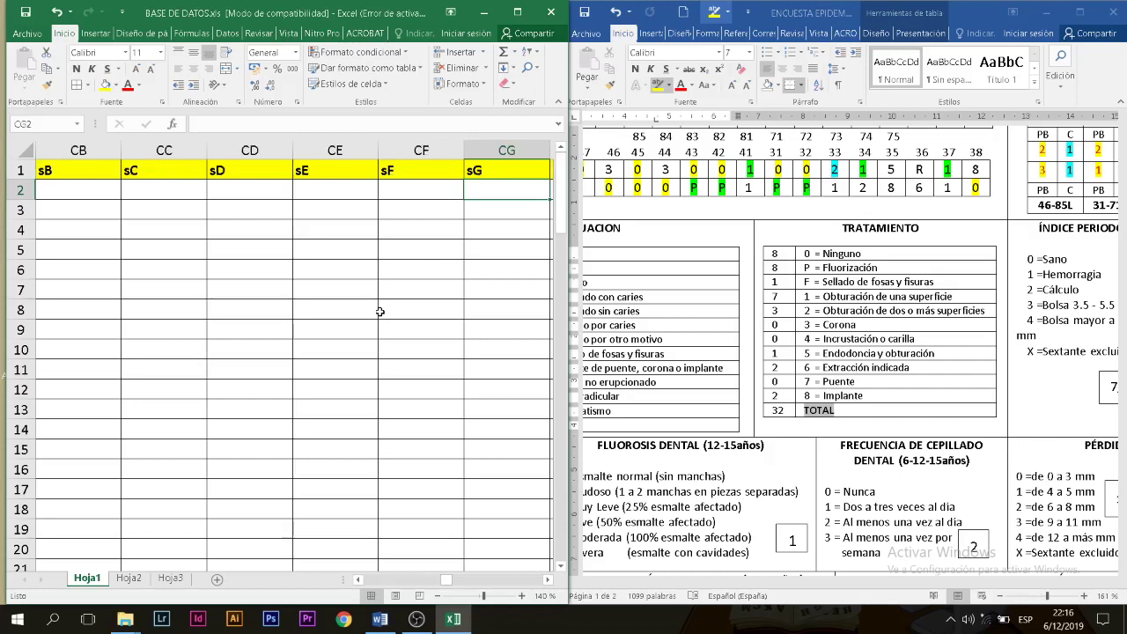
{"action": "key", "text": "Right"}
{"action": "key", "text": "Right"}
{"action": "key", "text": "Right"}
{"action": "key", "text": "Right"}
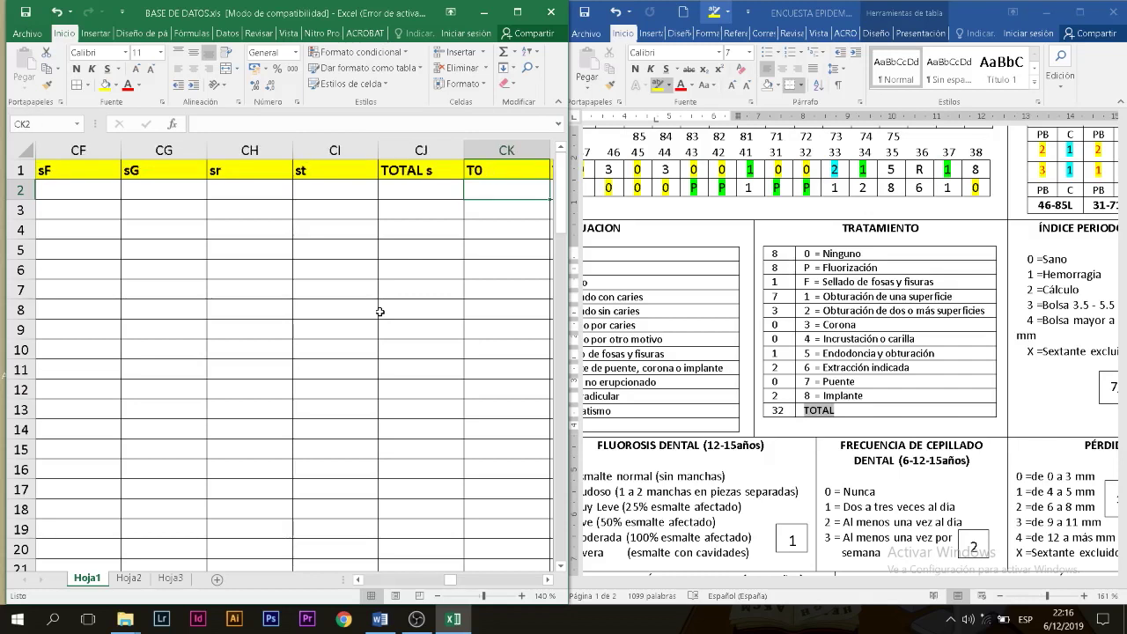
{"action": "key", "text": "Right"}
{"action": "key", "text": "Right"}
{"action": "key", "text": "Right"}
{"action": "key", "text": "Right"}
{"action": "key", "text": "Right"}
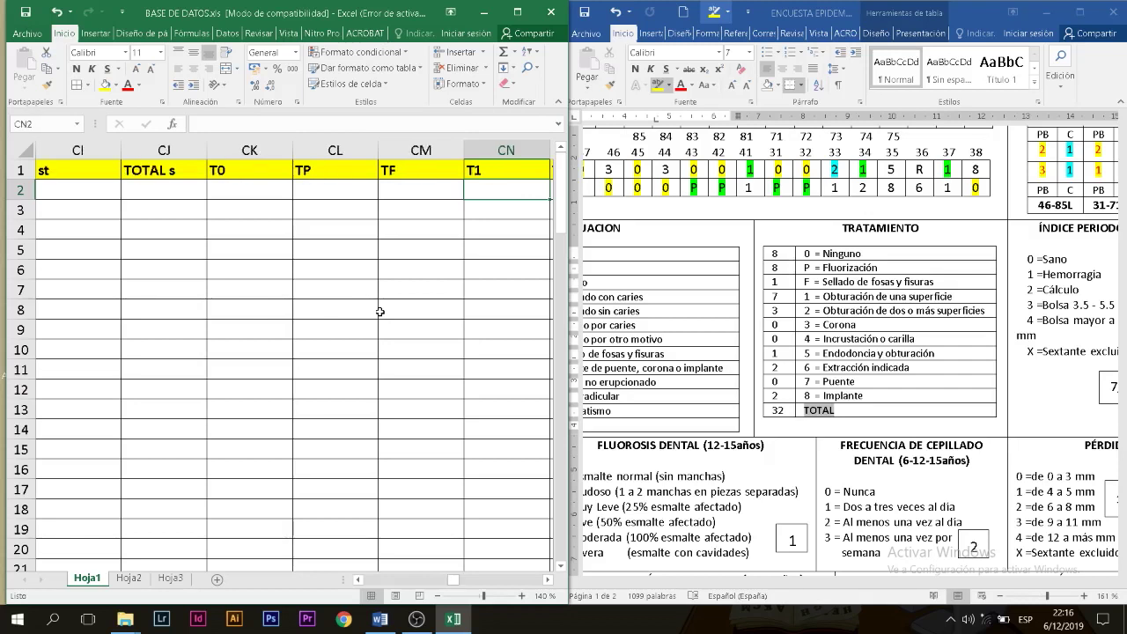
{"action": "left_click", "coordinate": [41, 191]}
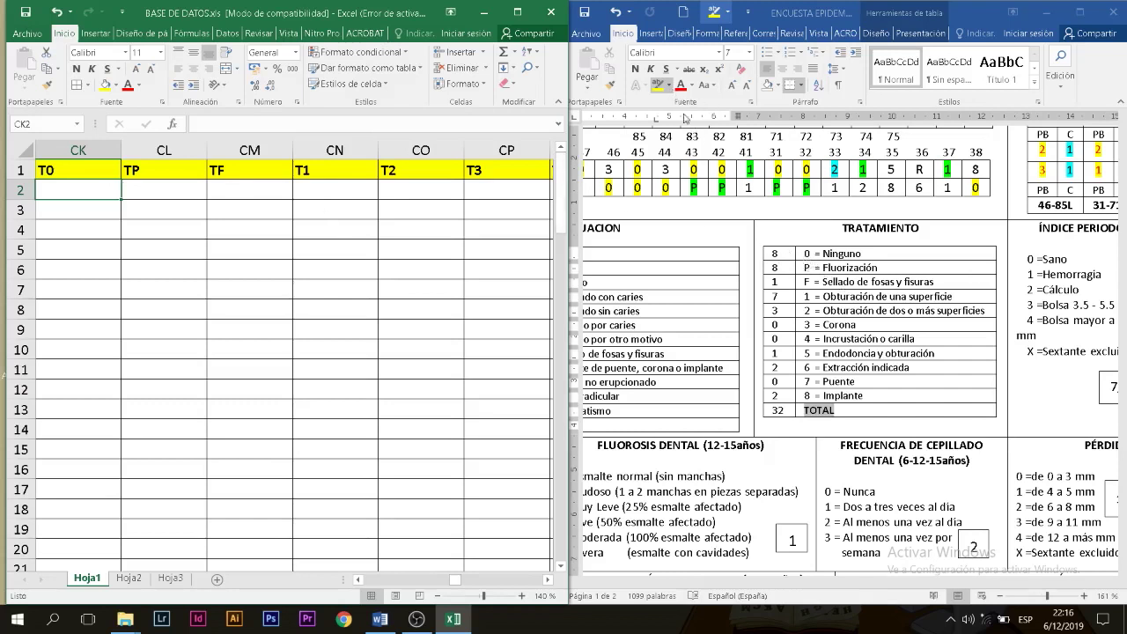
{"action": "left_click", "coordinate": [774, 256]}
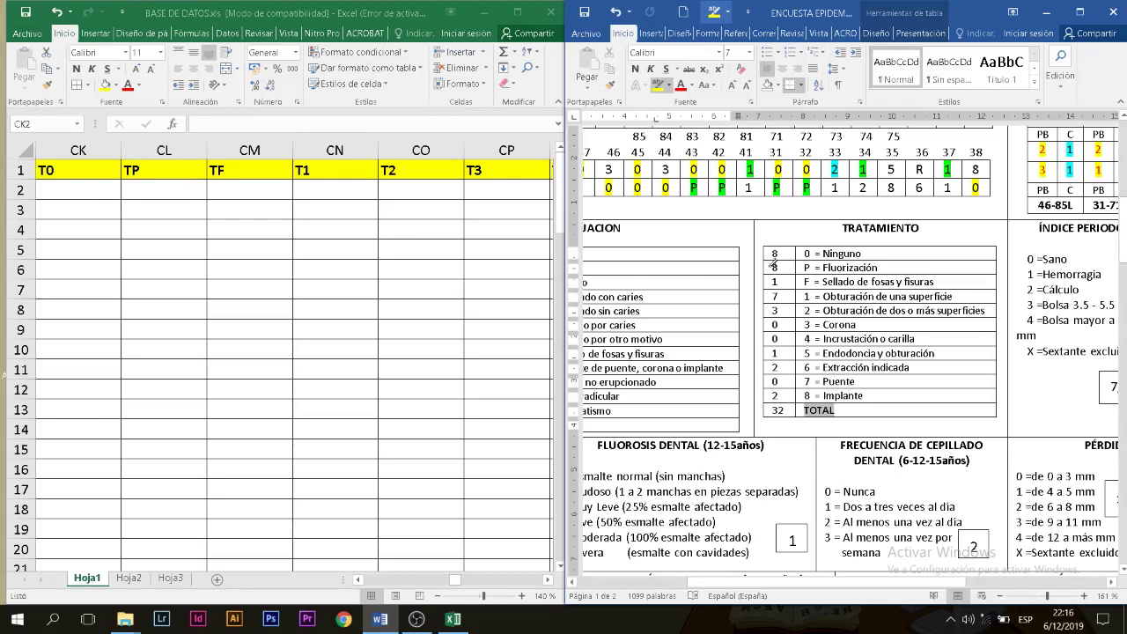
Step: Scroll to the treatment columns and work along row 2 from CL2 to CO2
{"action": "scroll", "coordinate": [1021, 479], "scroll_direction": "up", "scroll_amount": 5}
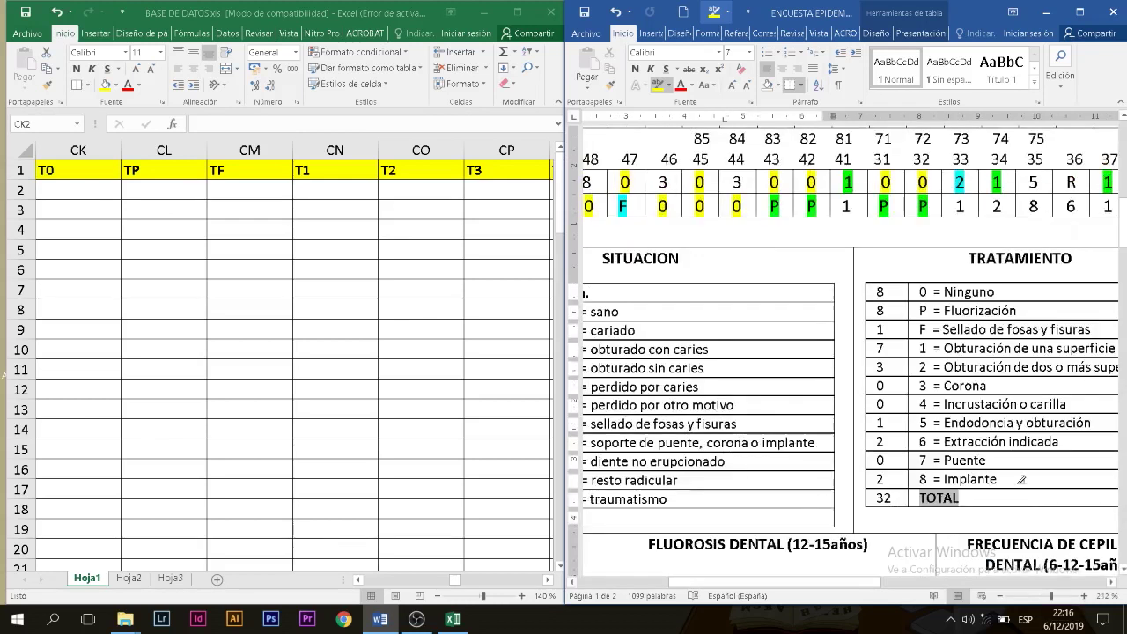
{"action": "scroll", "coordinate": [900, 585], "scroll_direction": "right", "scroll_amount": 2}
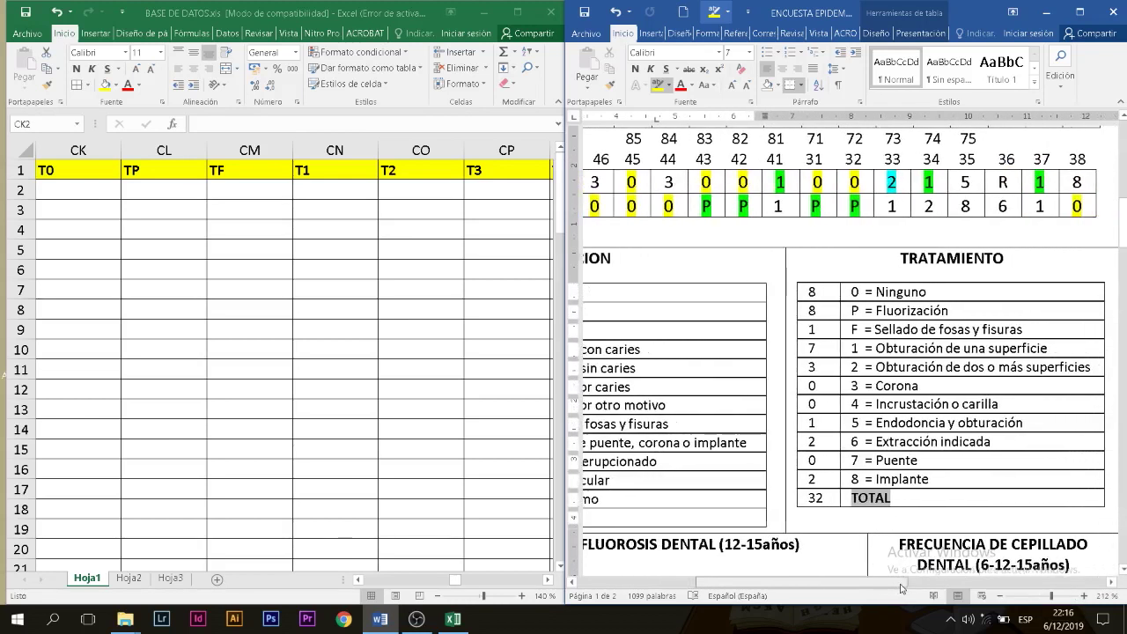
{"action": "scroll", "coordinate": [900, 587], "scroll_direction": "right", "scroll_amount": 1}
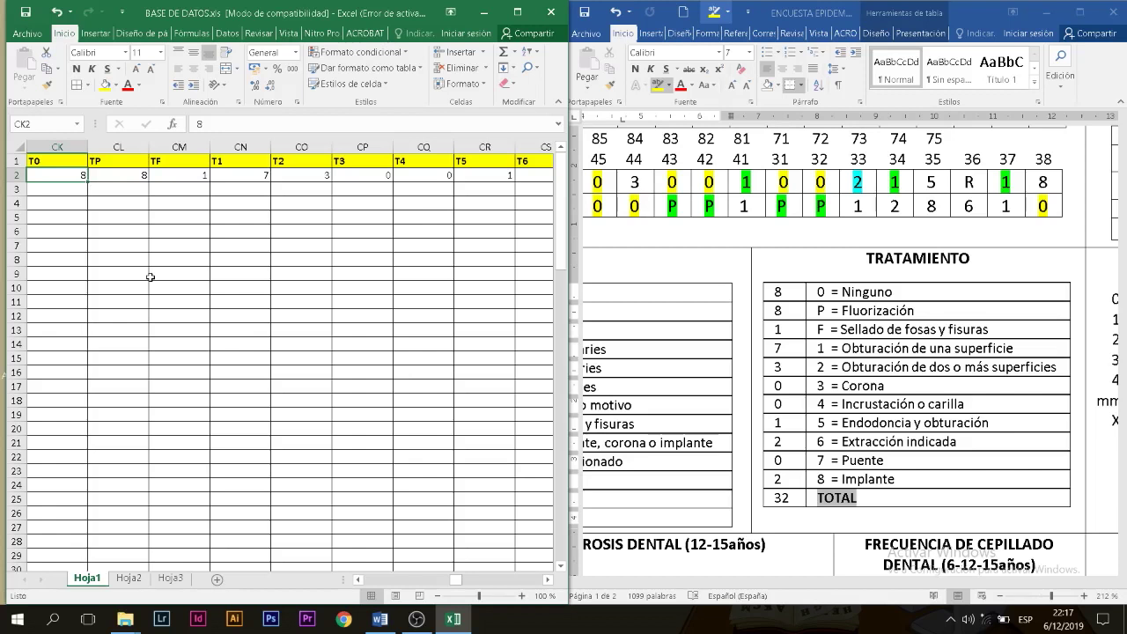
{"action": "left_click", "coordinate": [134, 174]}
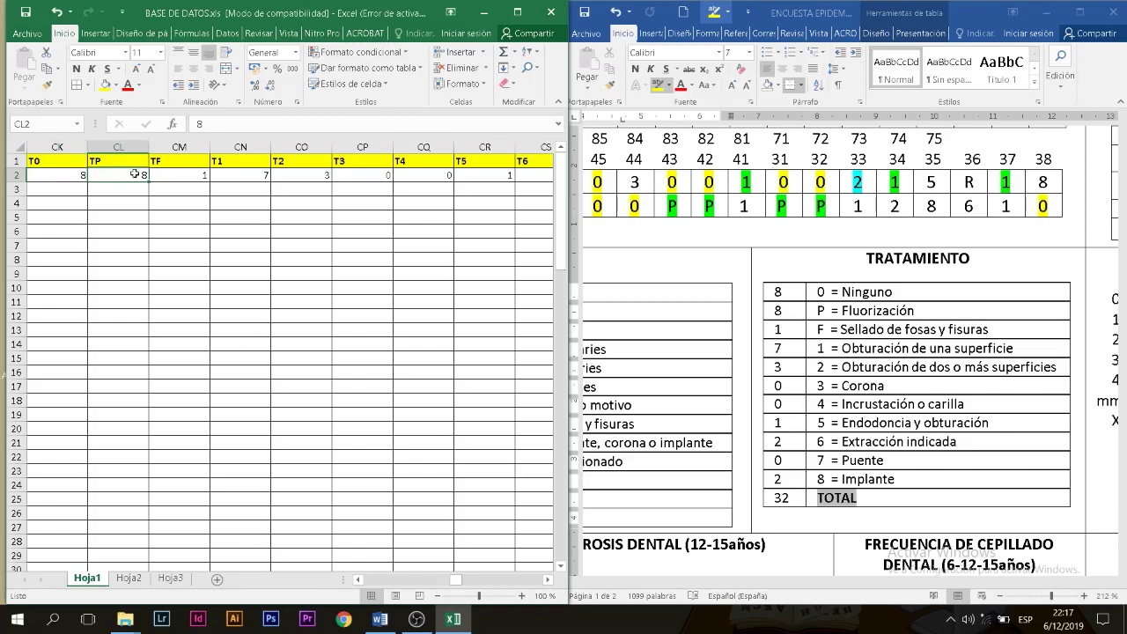
{"action": "key", "text": "Right"}
{"action": "key", "text": "Right"}
{"action": "key", "text": "Right"}
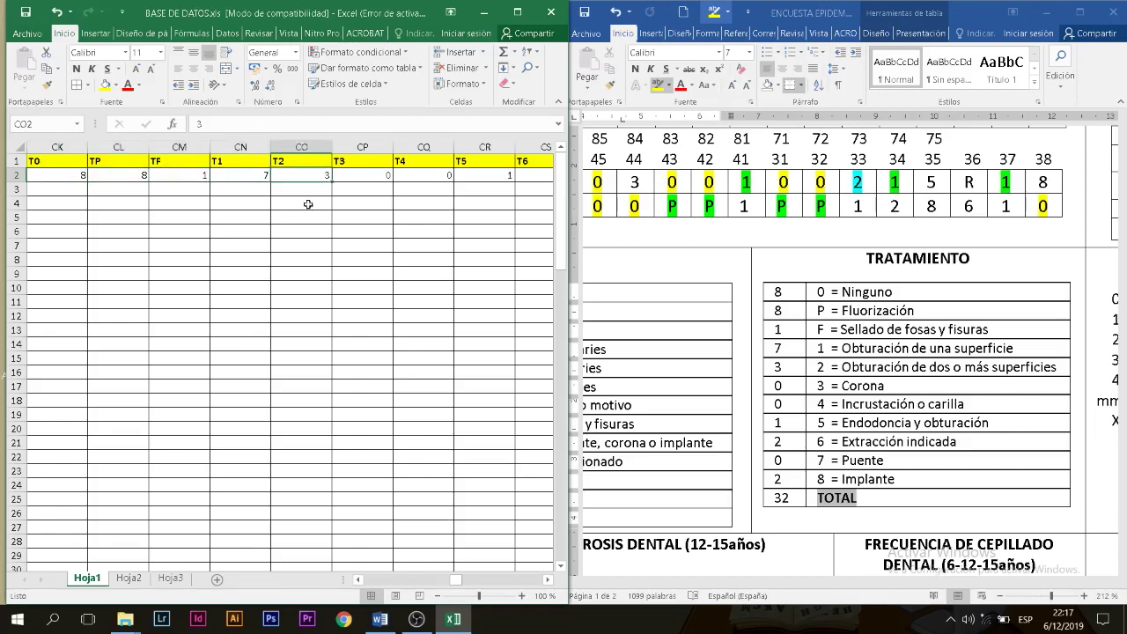
Step: Highlight the copied TRATAMIENTO counts 8, 8 and 1 in yellow, then select row 2's treatment values
{"action": "left_click", "coordinate": [796, 294]}
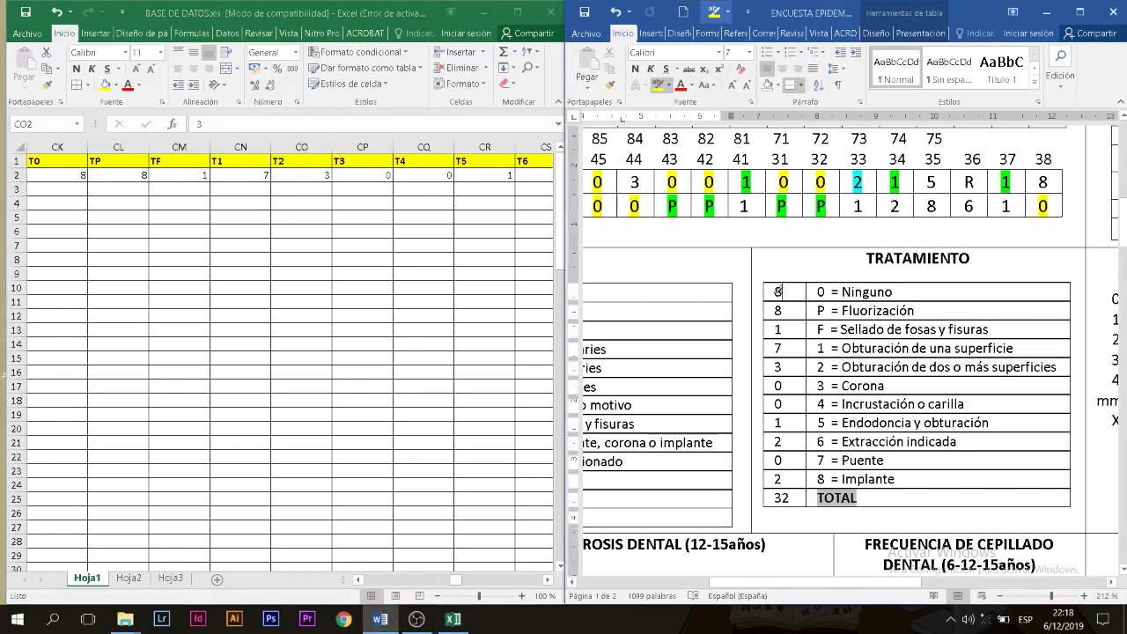
{"action": "left_click_drag", "start_coordinate": [773, 292], "coordinate": [783, 292]}
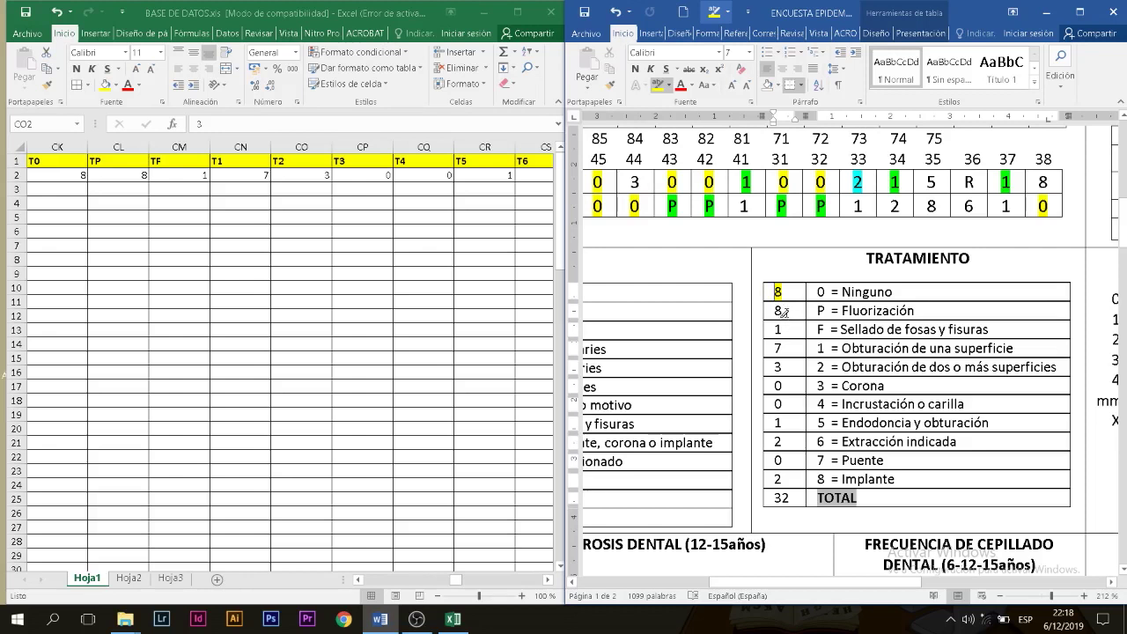
{"action": "mouse_move", "coordinate": [773, 310]}
{"action": "left_mouse_down"}
{"action": "mouse_move", "coordinate": [783, 311]}
{"action": "mouse_move", "coordinate": [782, 367]}
{"action": "left_mouse_up"}
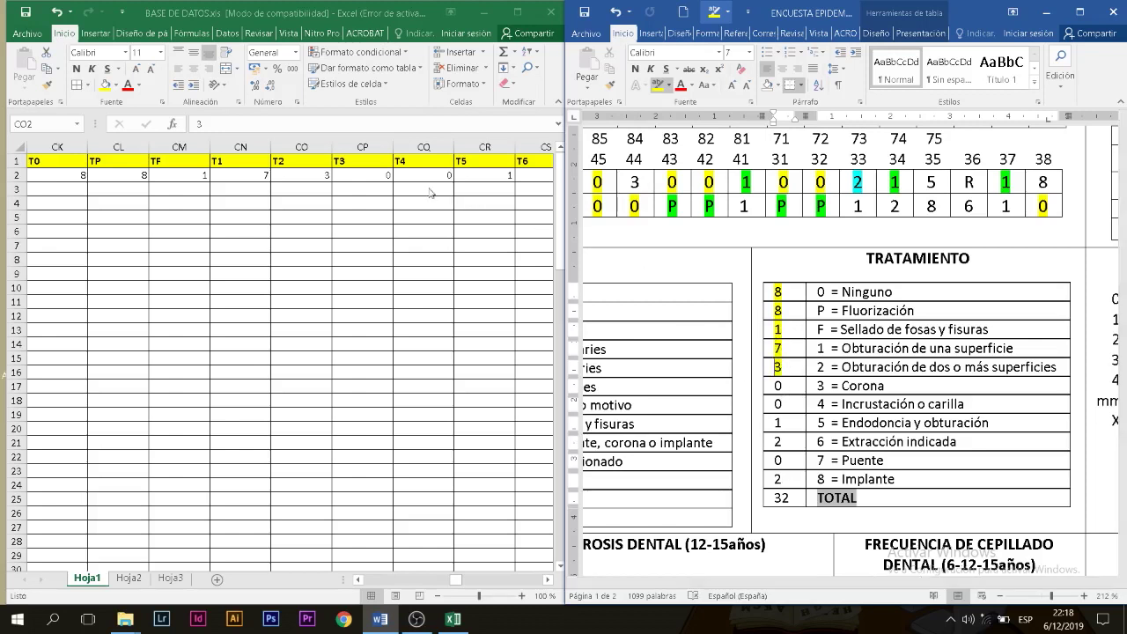
{"action": "left_click", "coordinate": [76, 176]}
{"action": "left_click_drag", "start_coordinate": [72, 176], "coordinate": [478, 177]}
{"action": "left_click", "coordinate": [506, 53]}
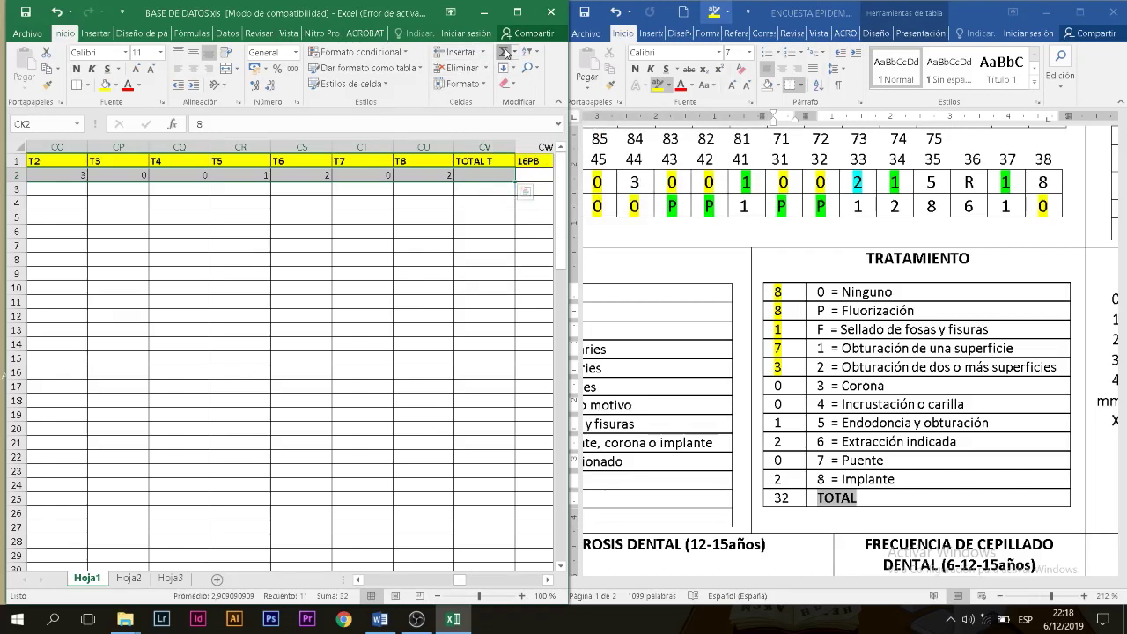
Step: AutoSum CK2:CU2 into TOTAL T (CV2), giving 32, and verify its formula
{"action": "left_click", "coordinate": [505, 52]}
{"action": "left_click_drag", "start_coordinate": [452, 583], "coordinate": [459, 584]}
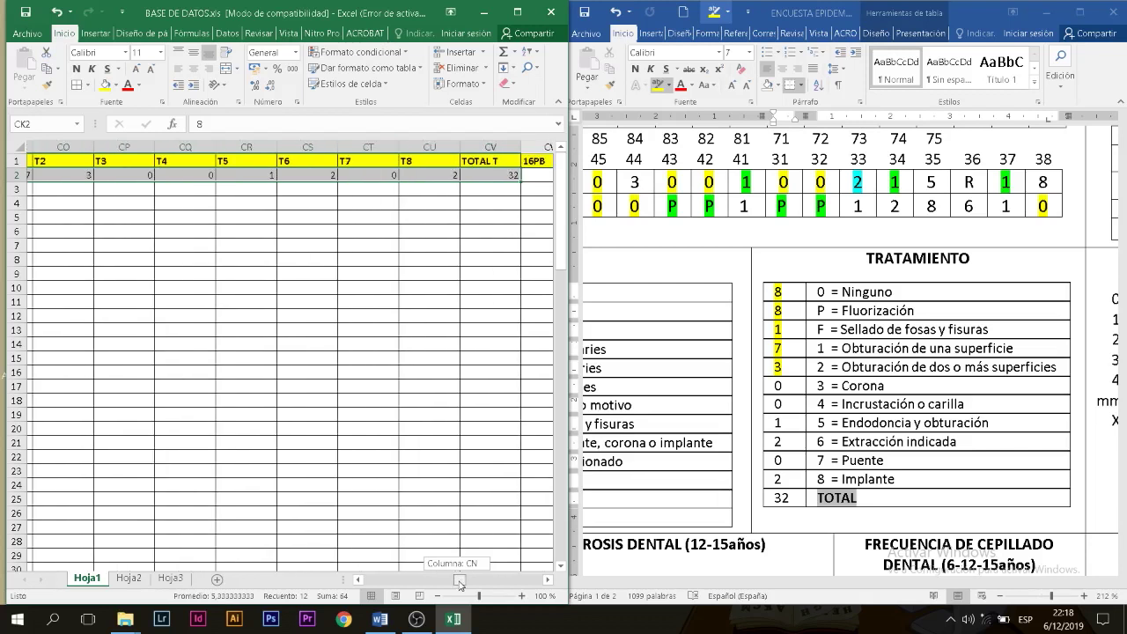
{"action": "left_click", "coordinate": [505, 175]}
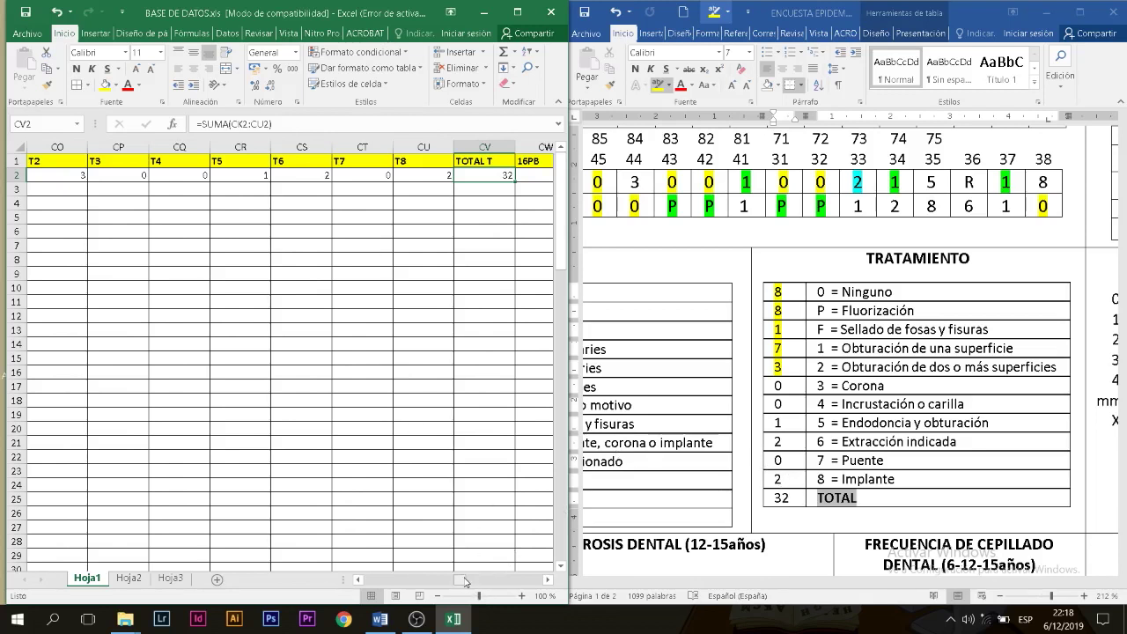
{"action": "left_click_drag", "start_coordinate": [465, 581], "coordinate": [469, 581]}
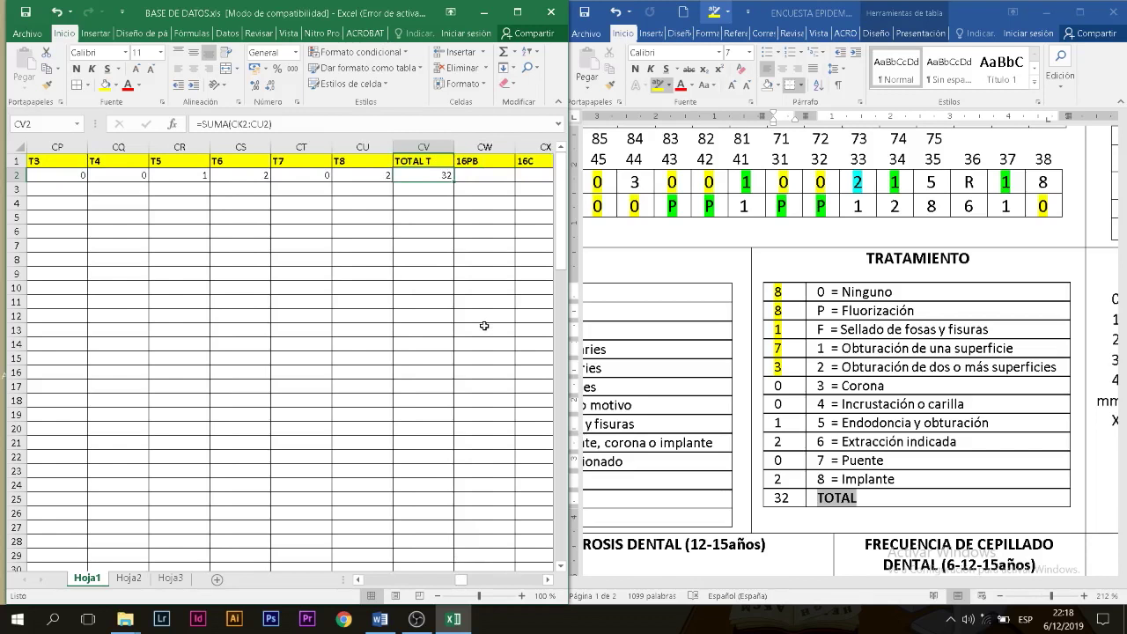
{"action": "key", "text": "Right"}
{"action": "key", "text": "Right"}
{"action": "key", "text": "Right"}
{"action": "key", "text": "Right"}
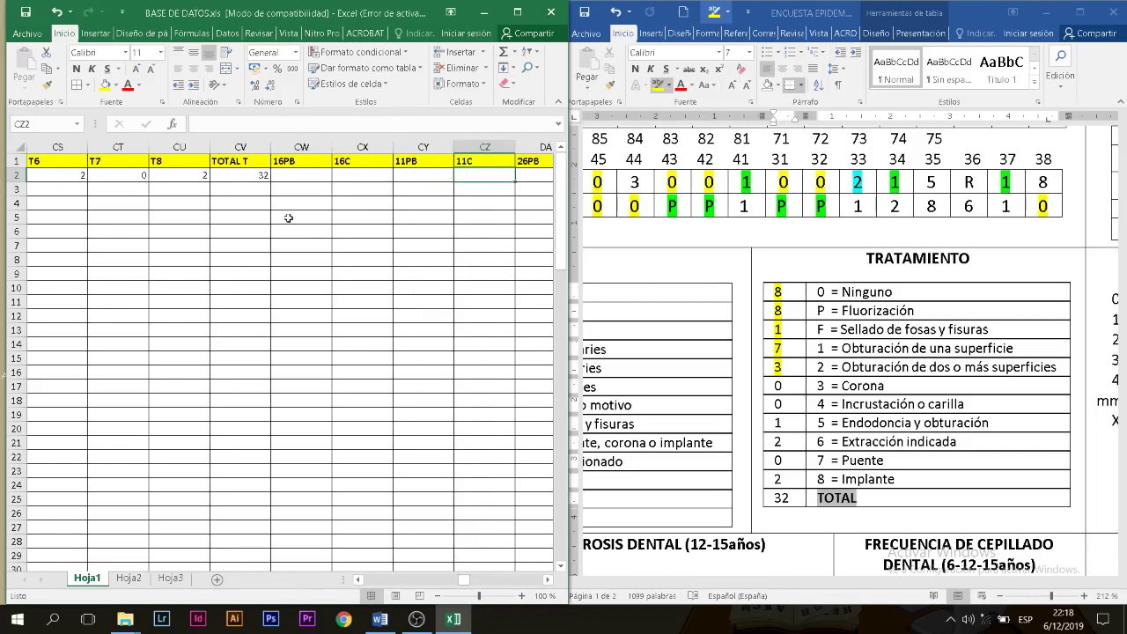
Step: Bring the Word survey's IHOS hygiene table into view and select Excel cell CW2 under 16PB
{"action": "scroll", "coordinate": [288, 218], "scroll_direction": "right", "scroll_amount": 1}
{"action": "left_click", "coordinate": [240, 179]}
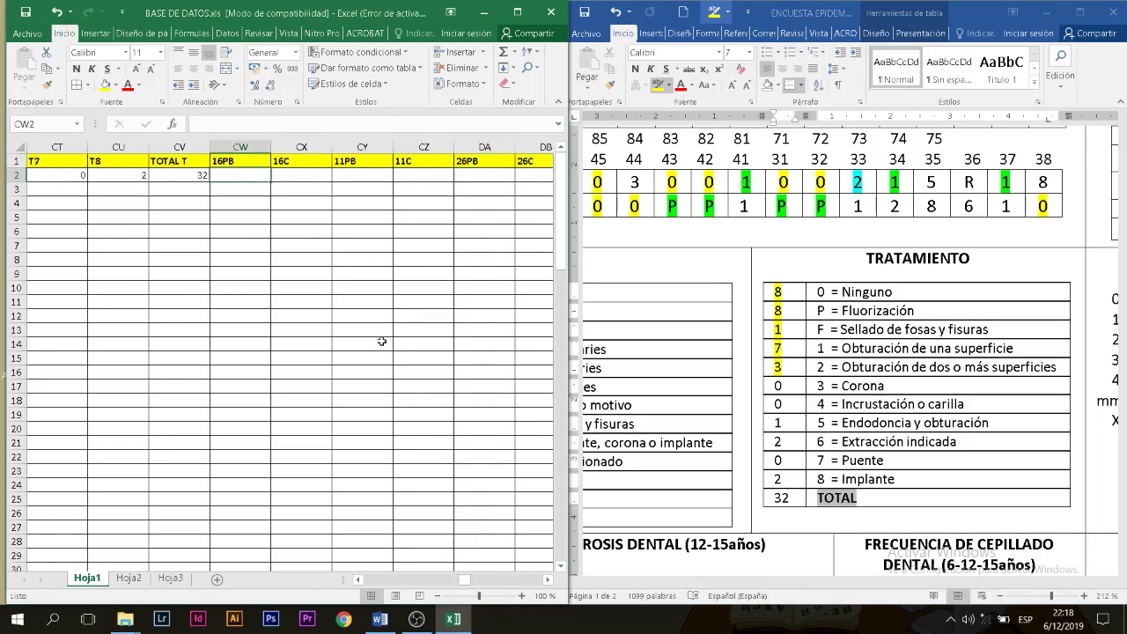
{"action": "left_click_drag", "start_coordinate": [797, 588], "coordinate": [981, 586]}
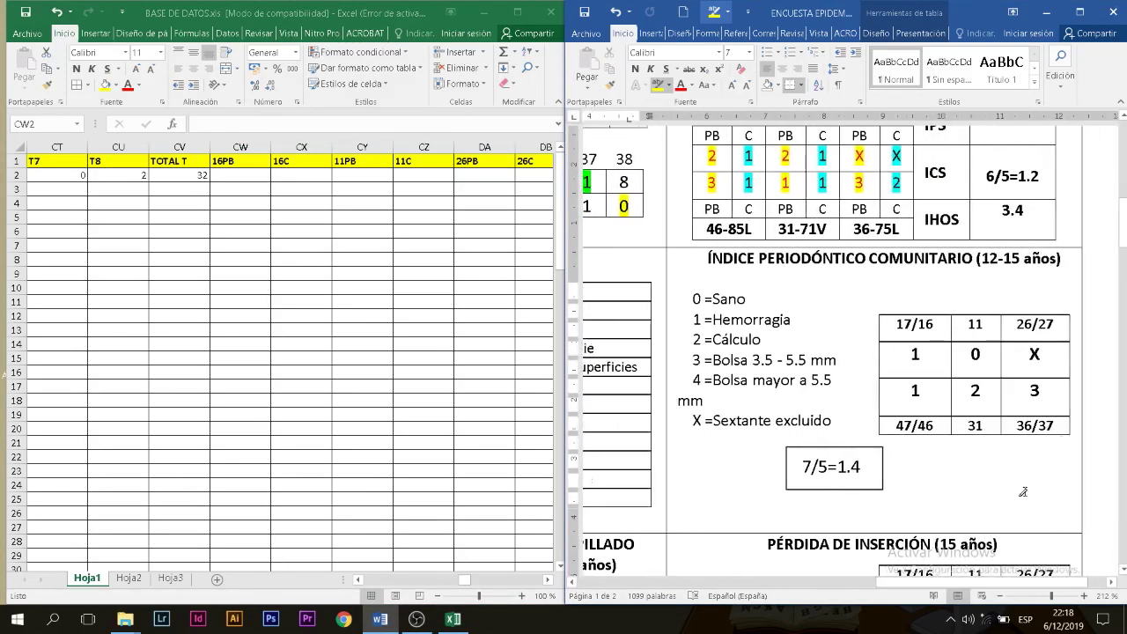
{"action": "left_click_drag", "start_coordinate": [1124, 227], "coordinate": [1124, 194]}
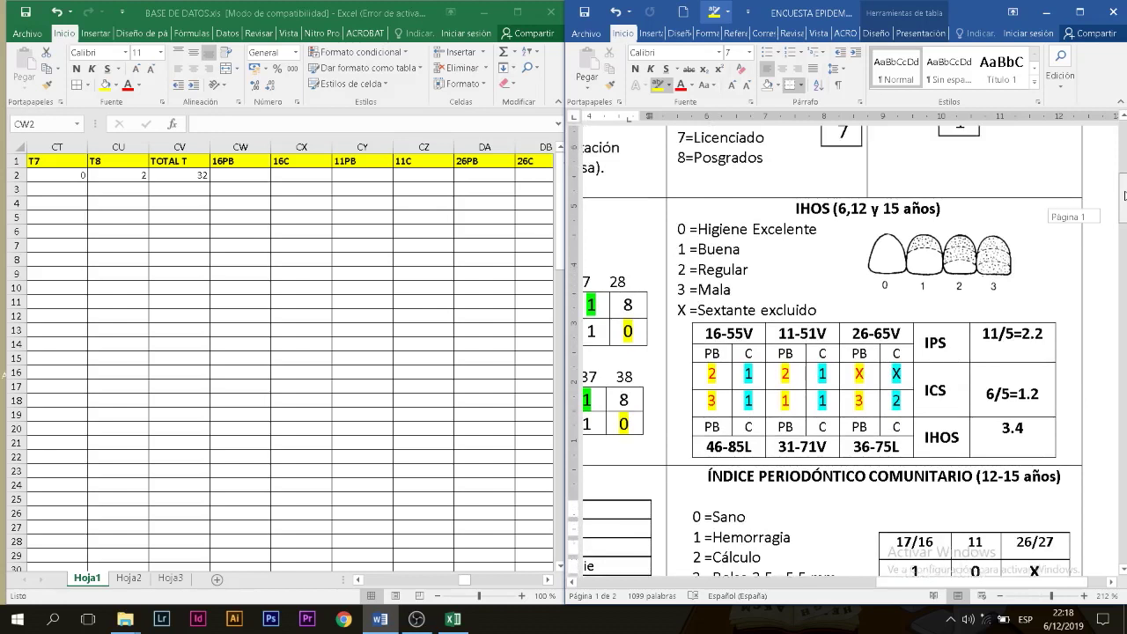
{"action": "left_click", "coordinate": [252, 175]}
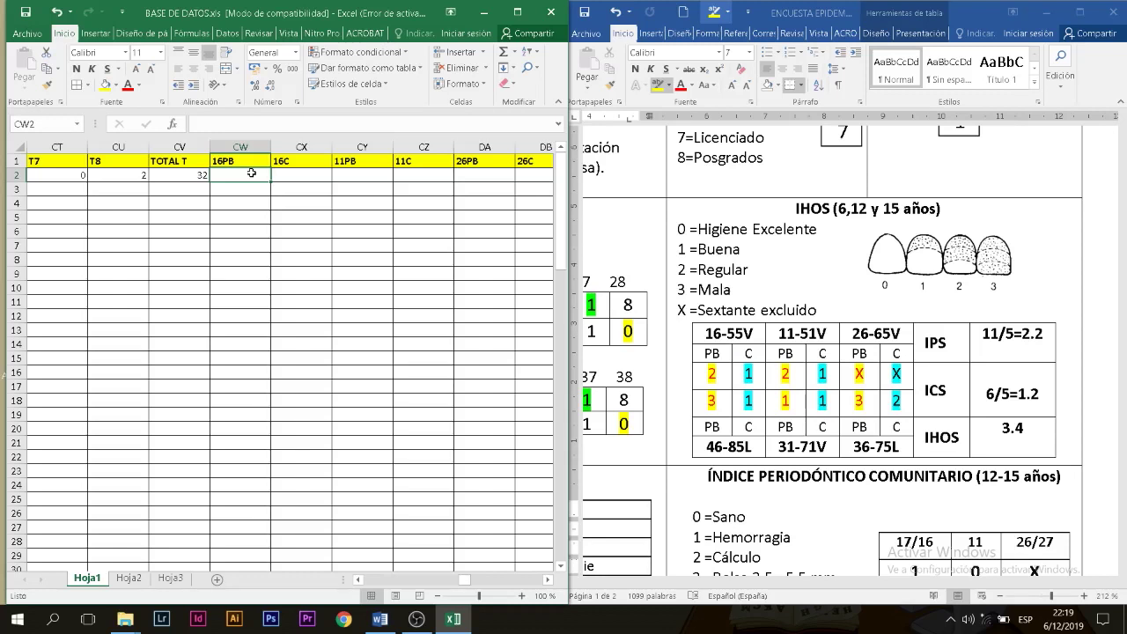
Step: Enter the upper IHOS scores 16PB 2, 16C 1, 11PB 2, 11C 1, 26PB X, 26C X
{"action": "type", "text": "2"}
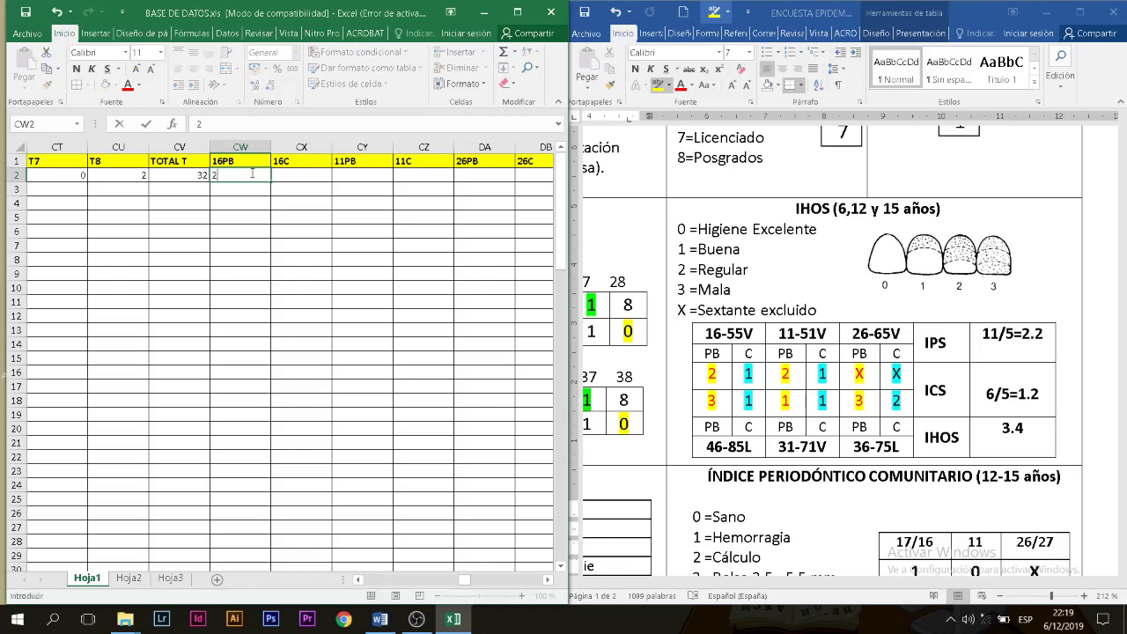
{"action": "key", "text": "Tab"}
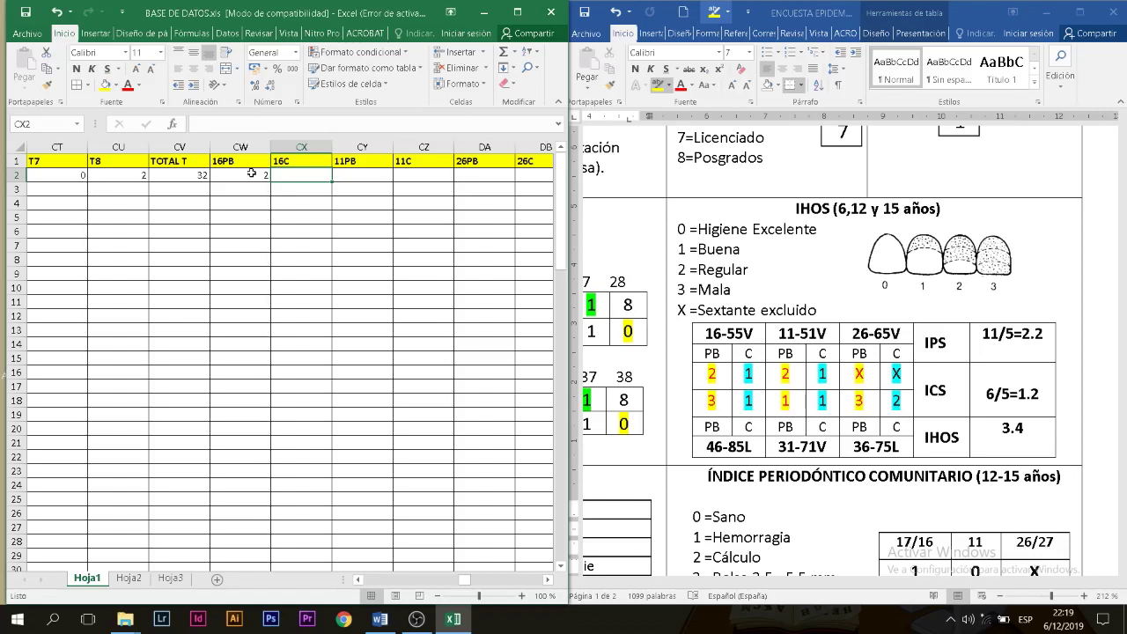
{"action": "type", "text": "1"}
{"action": "key", "text": "Tab"}
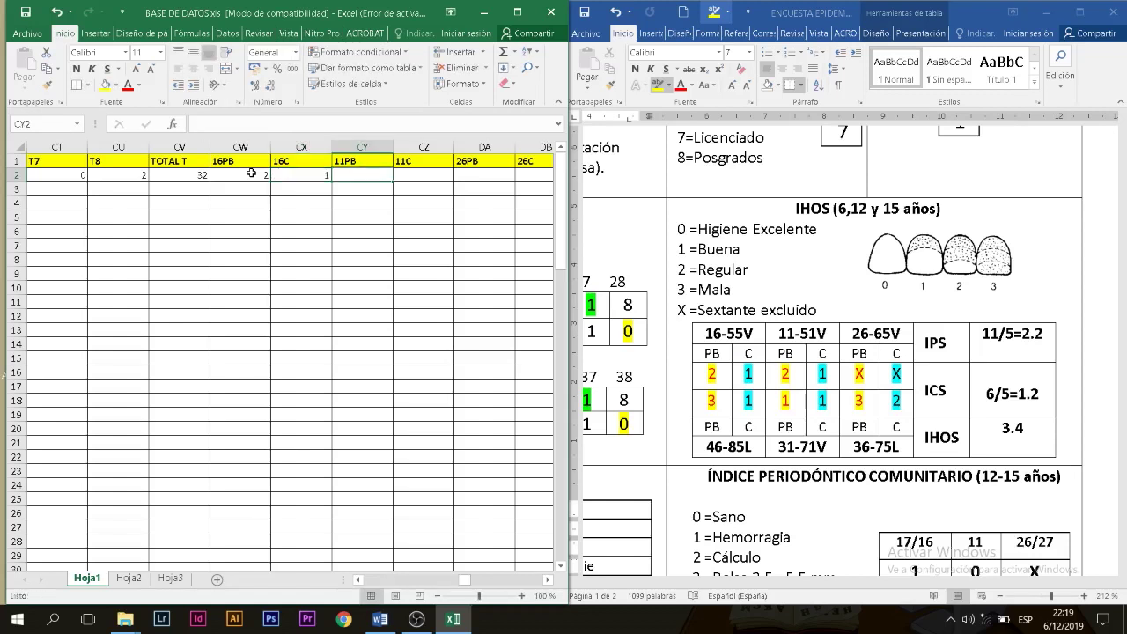
{"action": "type", "text": "2"}
{"action": "key", "text": "Tab"}
{"action": "type", "text": "1"}
{"action": "key", "text": "Tab"}
{"action": "type", "text": "X"}
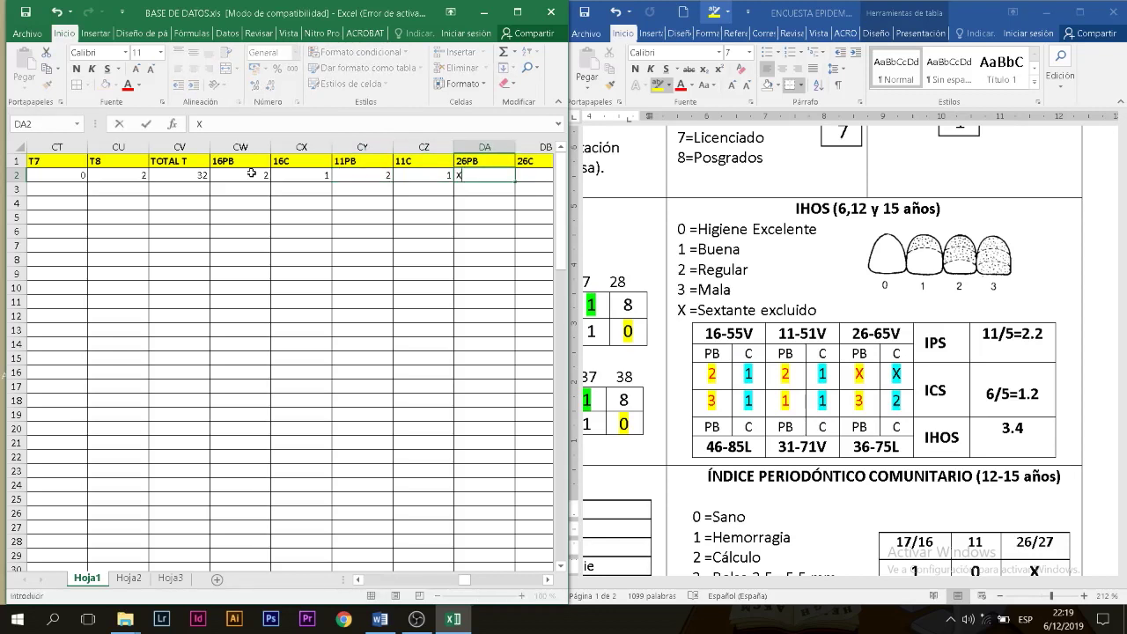
{"action": "key", "text": "Tab"}
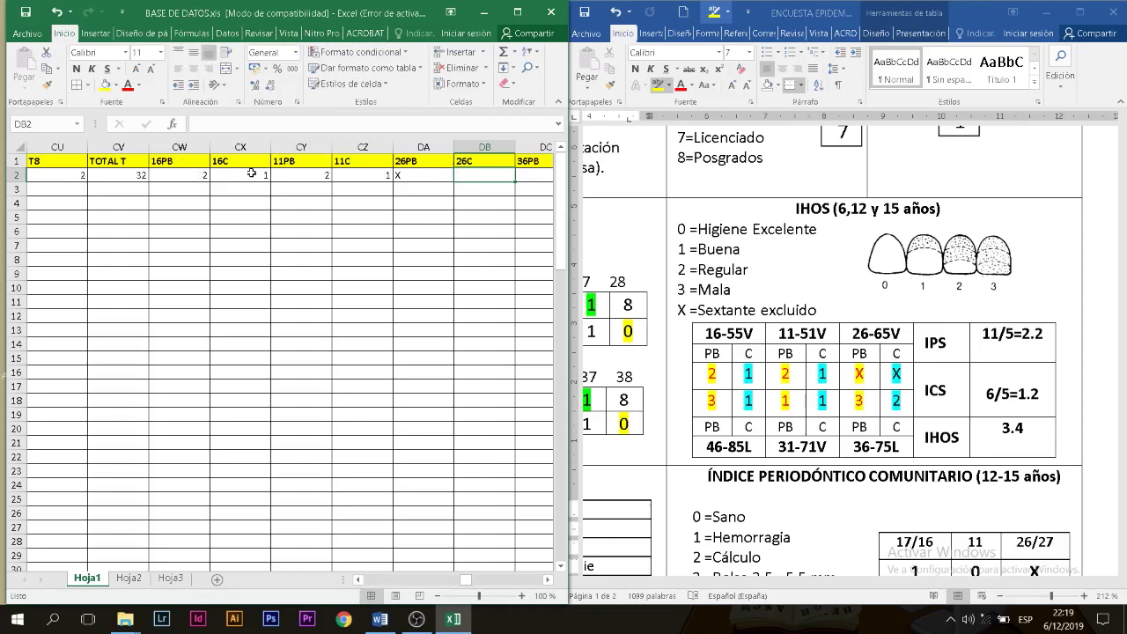
{"action": "type", "text": "X"}
{"action": "key", "text": "Tab"}
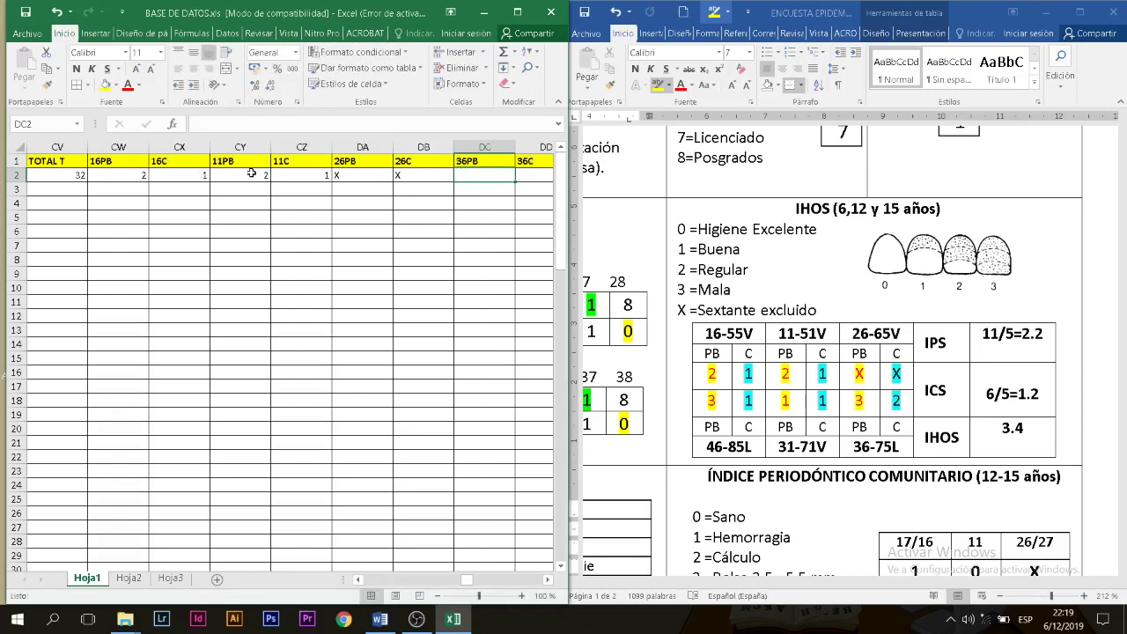
Step: Enter the lower IHOS scores 36PB 3, 36C 2, 31PB 1, 31C 1, 46PB 3, 46C 1
{"action": "type", "text": "3"}
{"action": "key", "text": "Tab"}
{"action": "type", "text": "2"}
{"action": "key", "text": "Tab"}
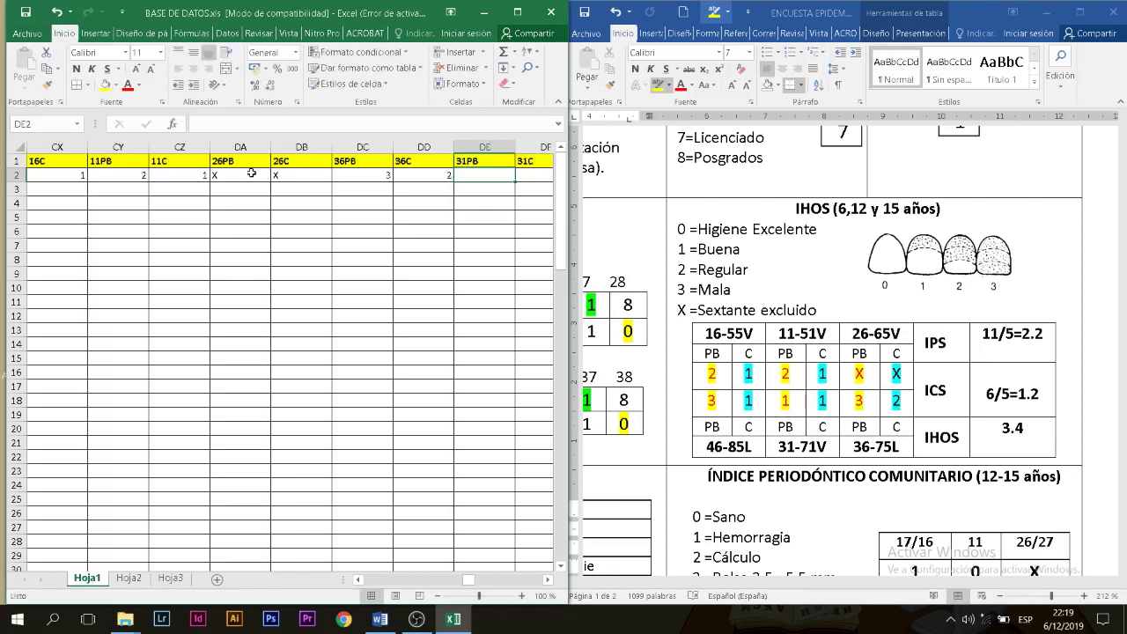
{"action": "type", "text": "1"}
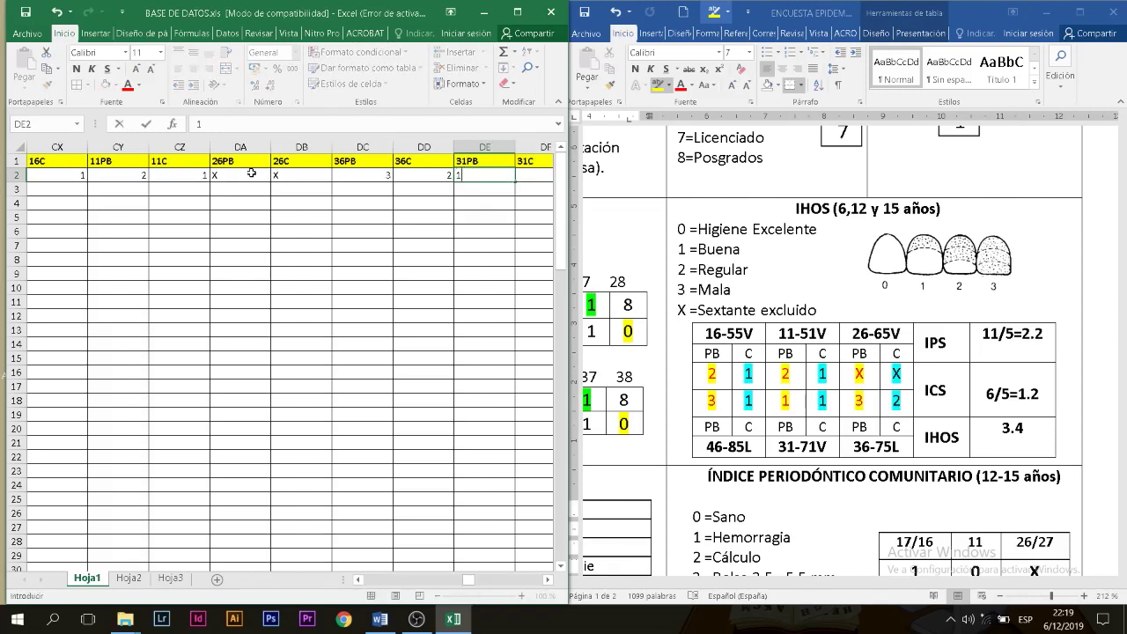
{"action": "key", "text": "Tab"}
{"action": "type", "text": "1"}
{"action": "key", "text": "Tab"}
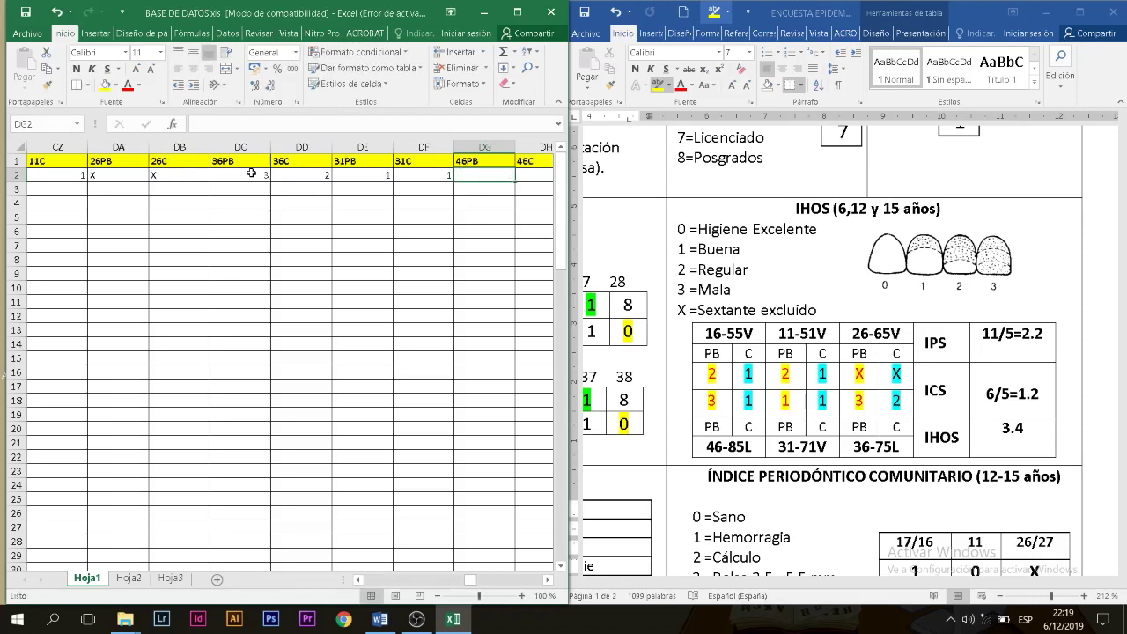
{"action": "type", "text": "3"}
{"action": "key", "text": "Tab"}
{"action": "type", "text": "1"}
{"action": "key", "text": "Tab"}
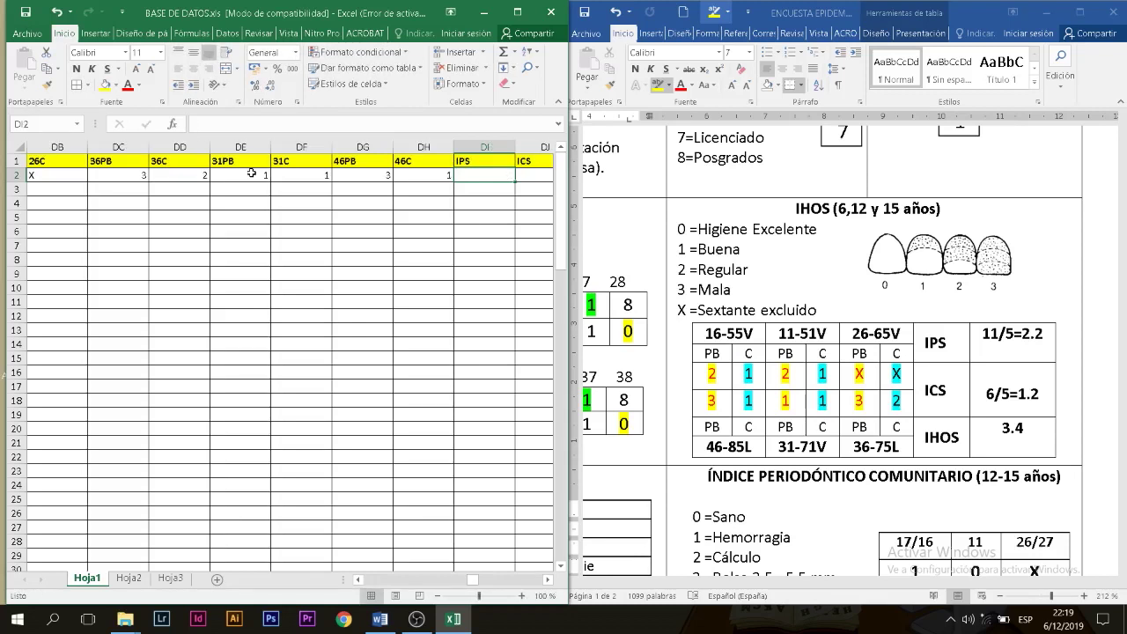
Step: Fill in IPS 2,2, ICS 1,2 and TOTAL IHOS 3,4
{"action": "type", "text": "2"}
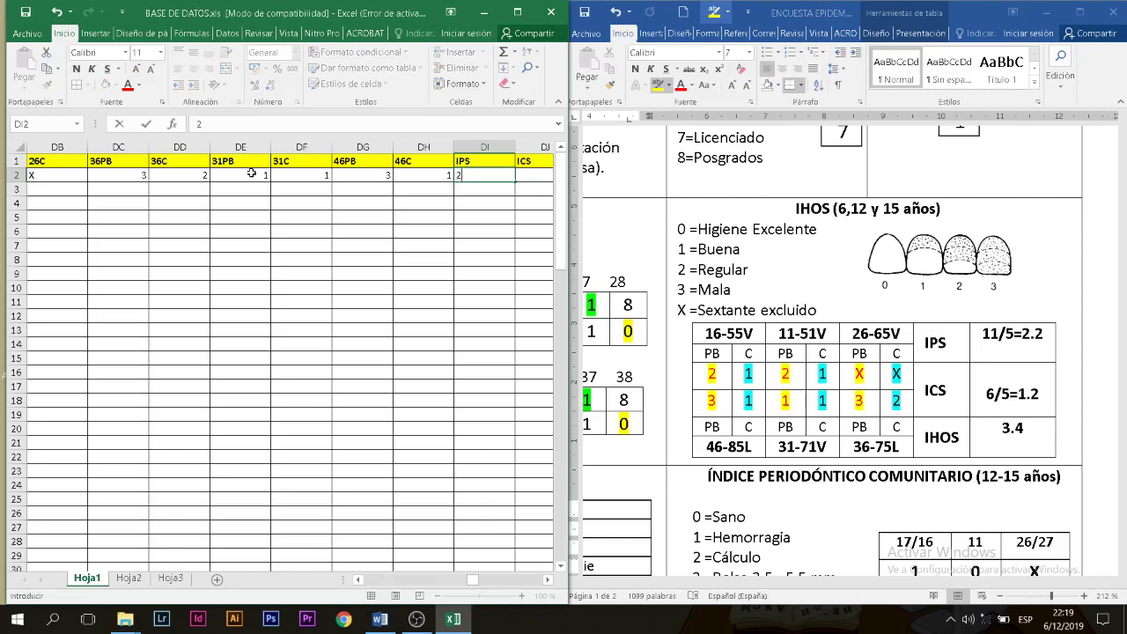
{"action": "type", "text": ".2"}
{"action": "key", "text": "Tab"}
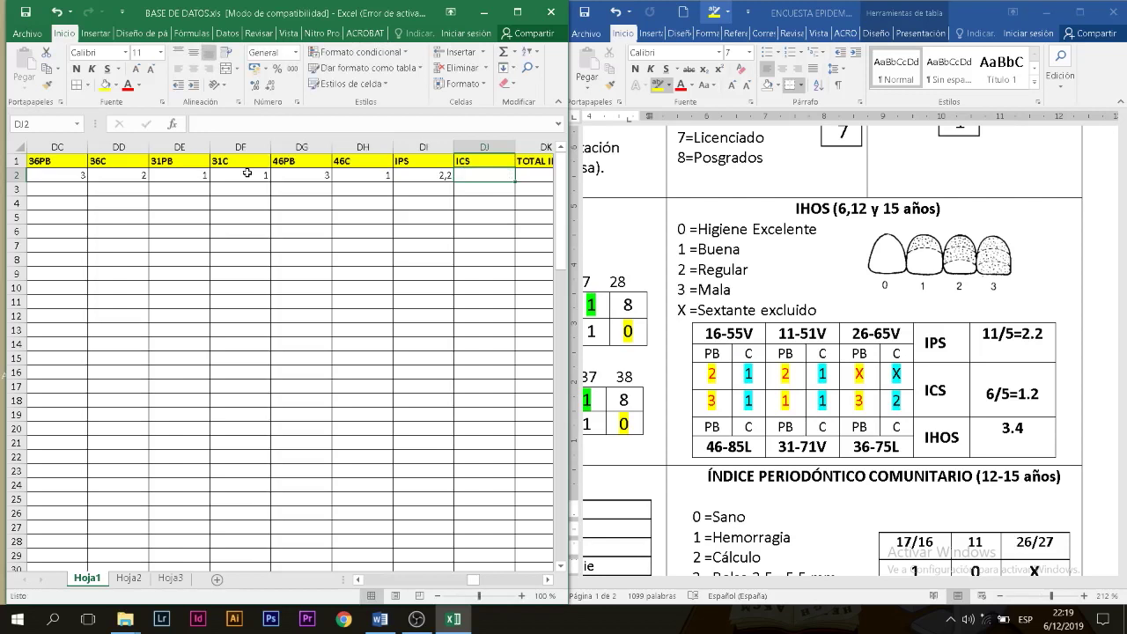
{"action": "type", "text": "1.2"}
{"action": "key", "text": "Tab"}
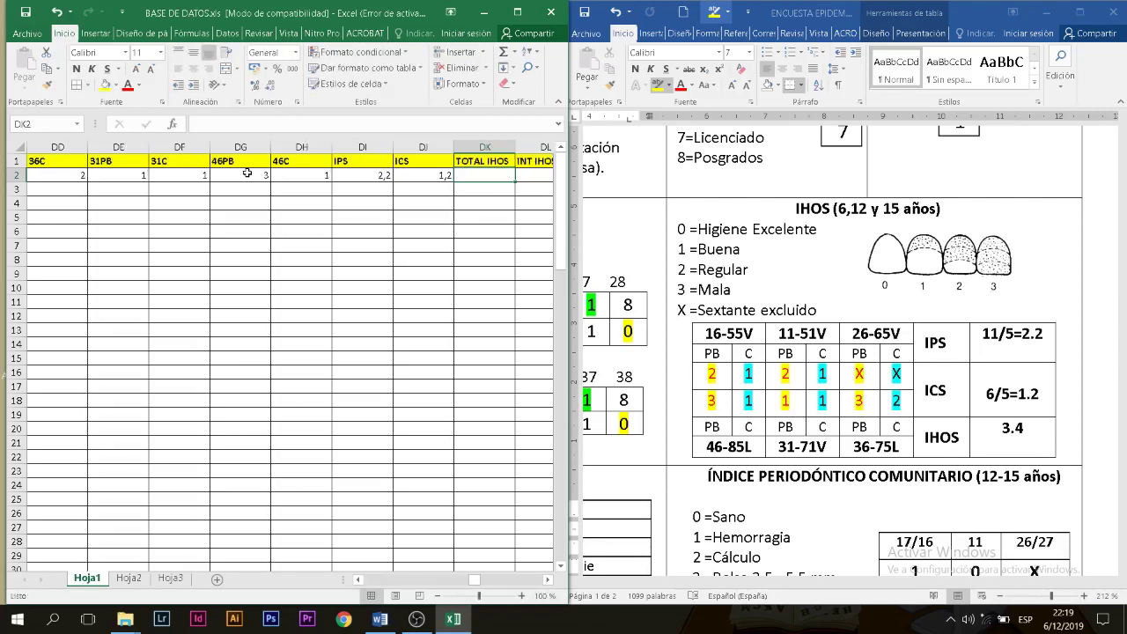
{"action": "type", "text": "3,4"}
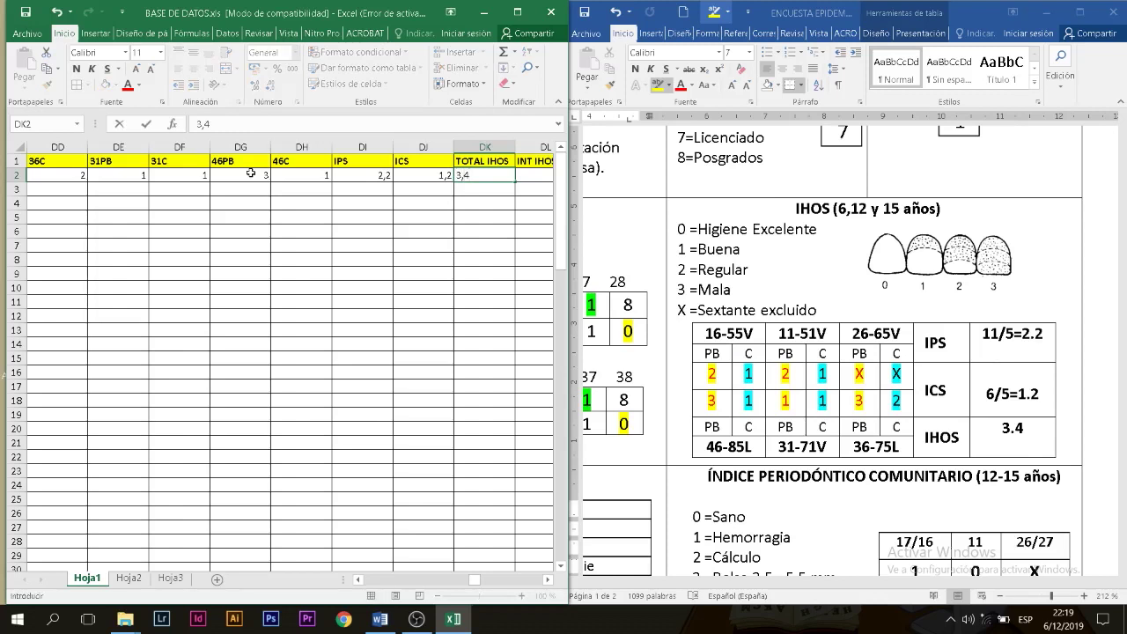
{"action": "key", "text": "Tab"}
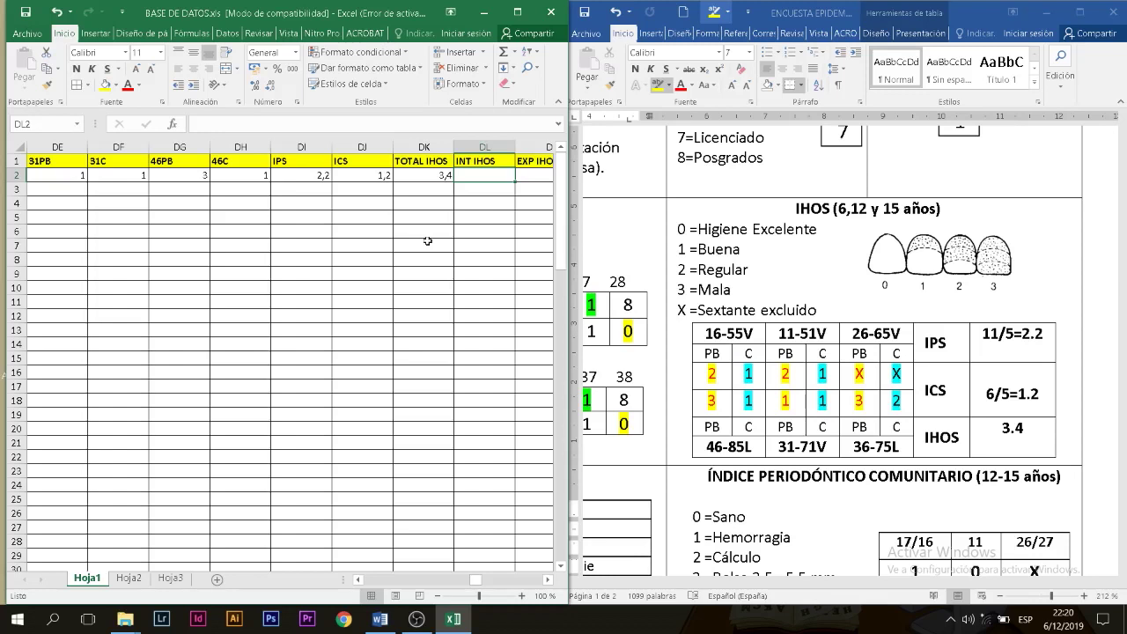
Step: Record INT IHOS 3 in DL2 and EXP IHOS E/S as E in DM2
{"action": "type", "text": "3"}
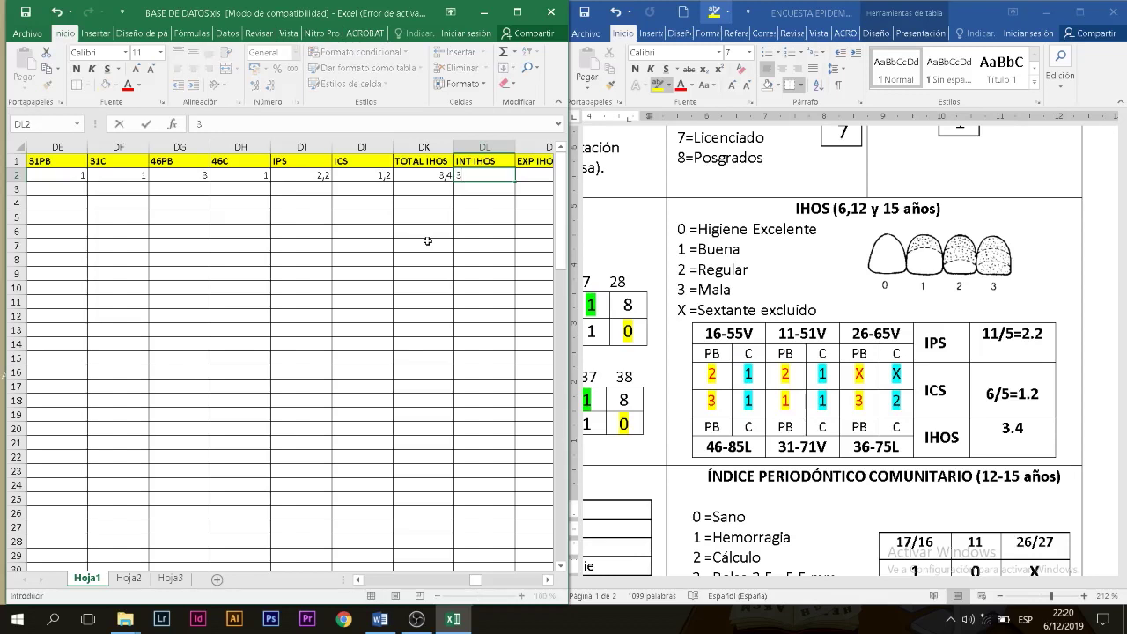
{"action": "key", "text": "Tab"}
{"action": "scroll", "coordinate": [427, 240], "scroll_direction": "up", "scroll_amount": 2}
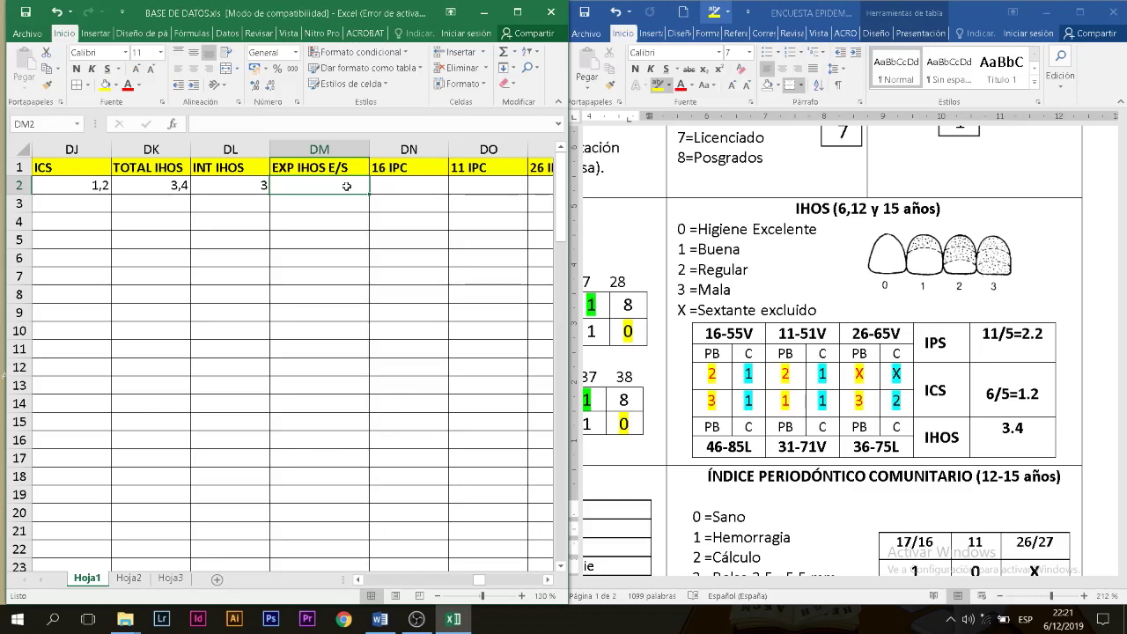
{"action": "type", "text": "E"}
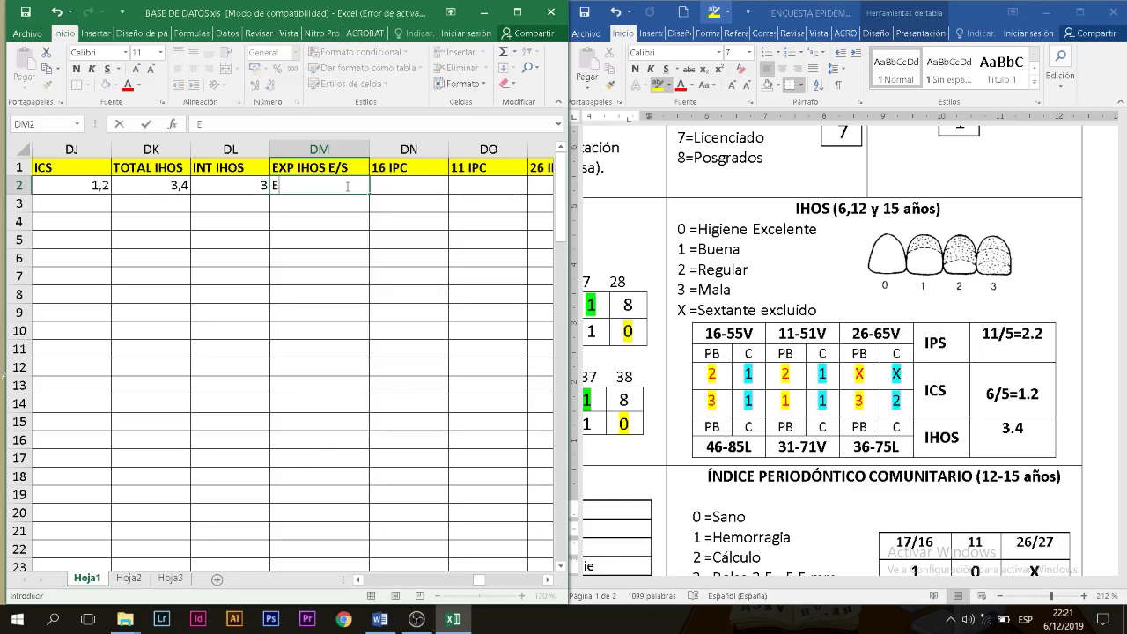
{"action": "key", "text": "Tab"}
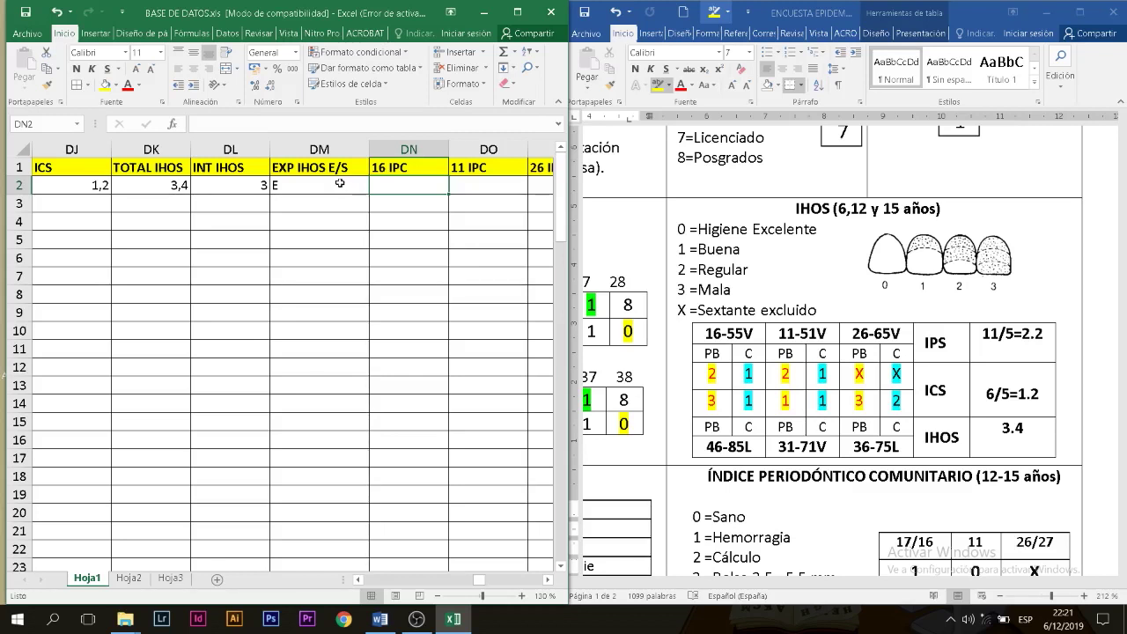
Step: Scroll the Word survey to the IPC periodontal table and zoom it in to 250%
{"action": "left_click", "coordinate": [866, 346]}
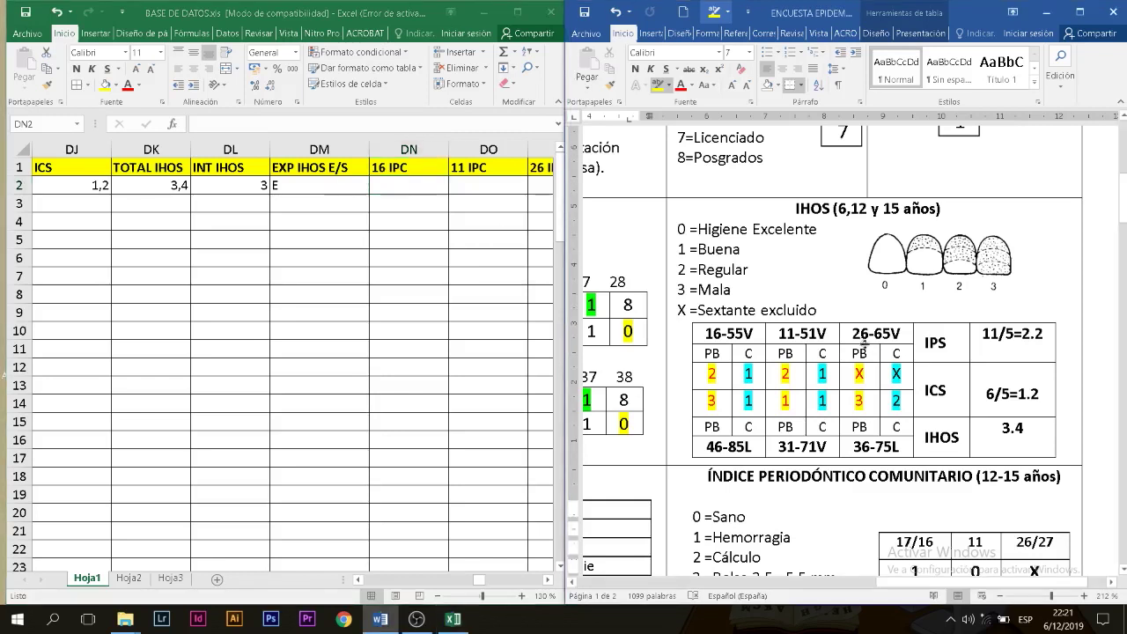
{"action": "left_click_drag", "start_coordinate": [1124, 211], "coordinate": [1125, 240]}
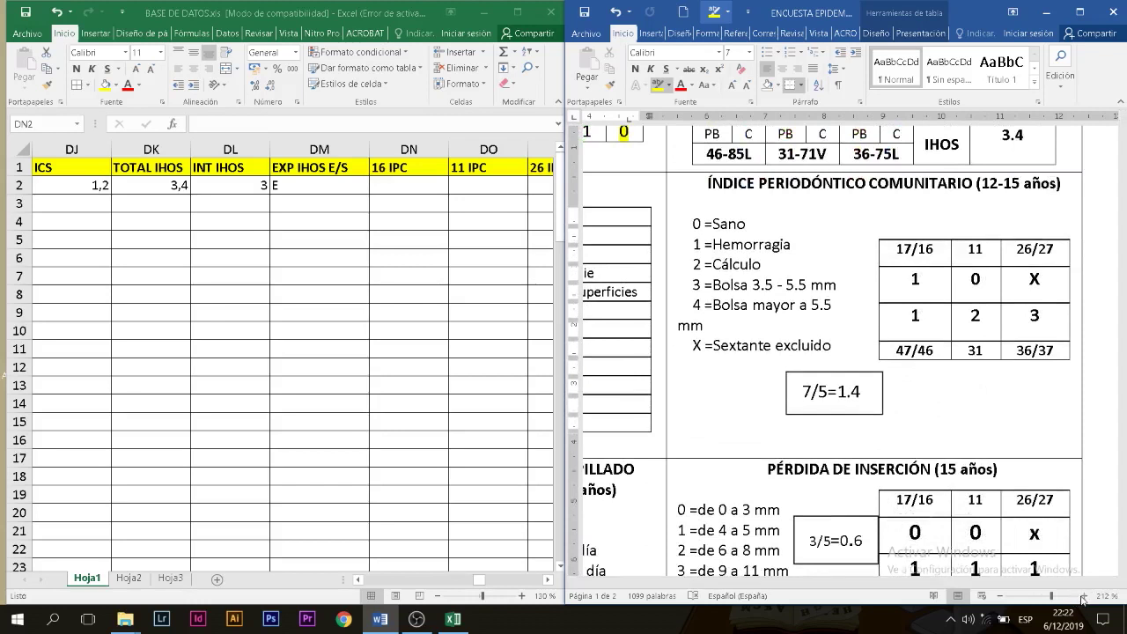
{"action": "left_click", "coordinate": [1083, 596]}
{"action": "left_click", "coordinate": [1083, 596]}
{"action": "left_click", "coordinate": [1083, 596]}
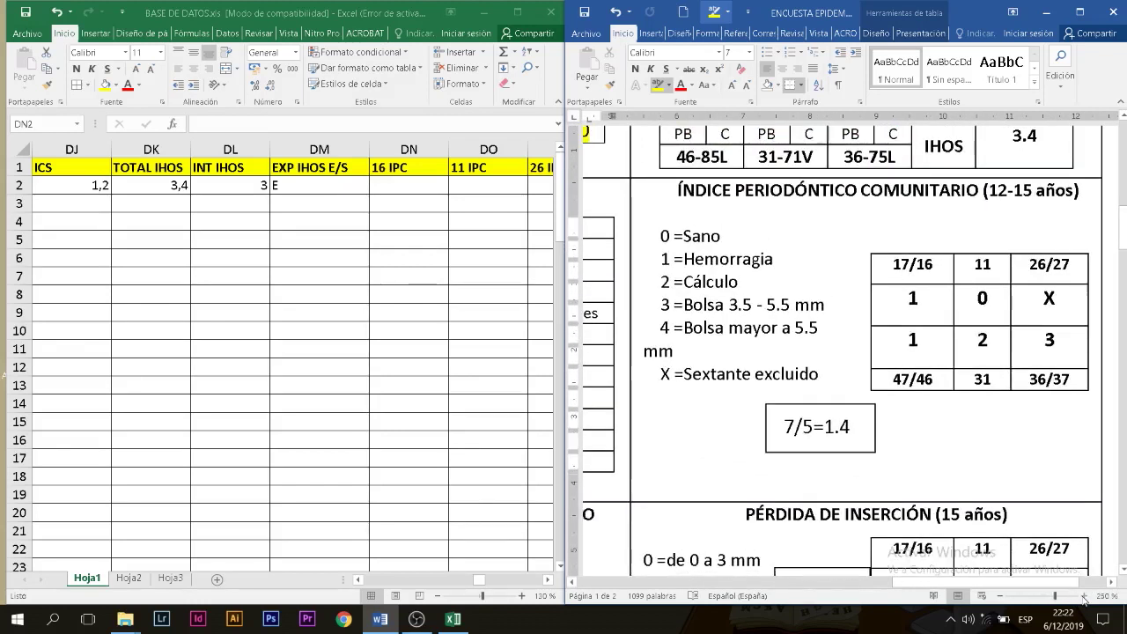
Step: Enter the IPC sextant values 1, 0, X, 3, 2, 1 starting at 16 IPC
{"action": "left_click", "coordinate": [402, 184]}
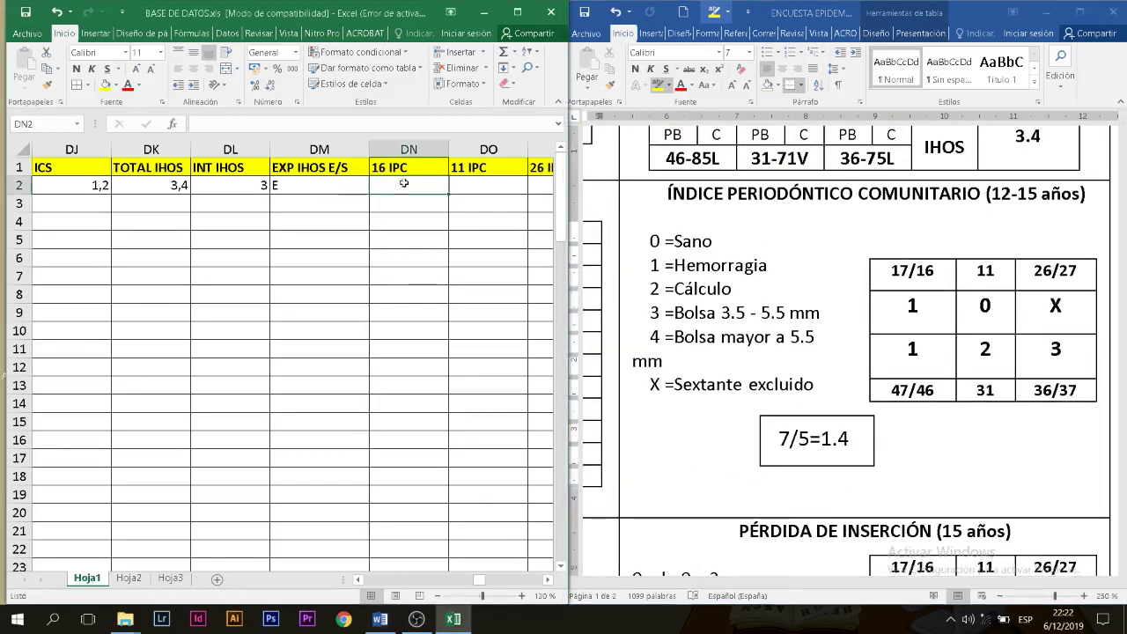
{"action": "type", "text": "1"}
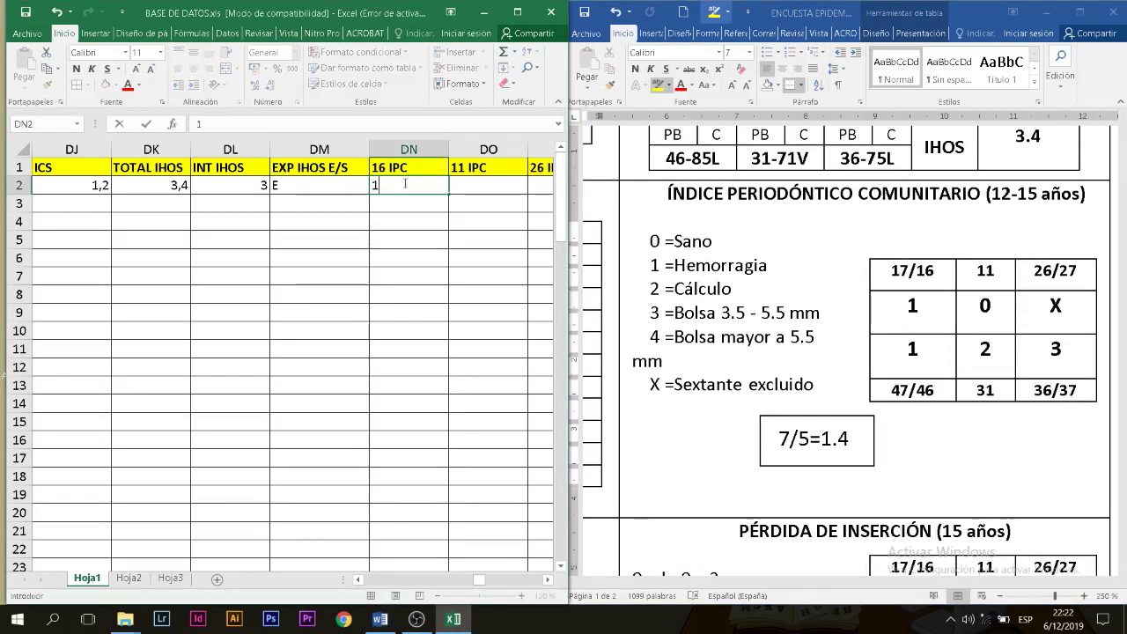
{"action": "key", "text": "Tab"}
{"action": "type", "text": "0"}
{"action": "key", "text": "Tab"}
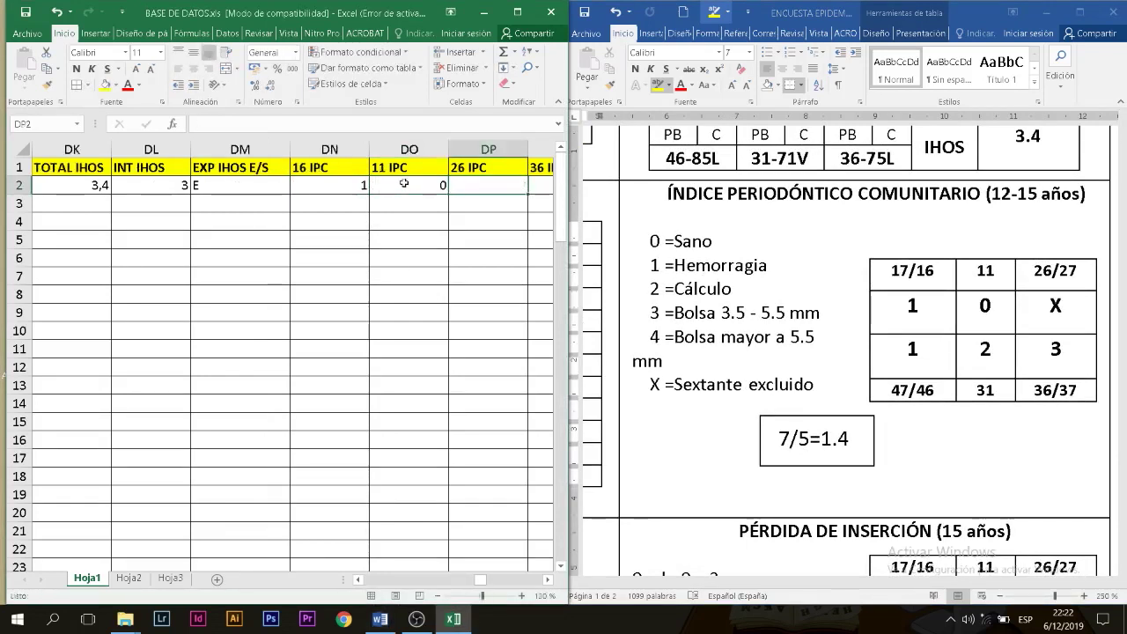
{"action": "type", "text": "X"}
{"action": "key", "text": "Tab"}
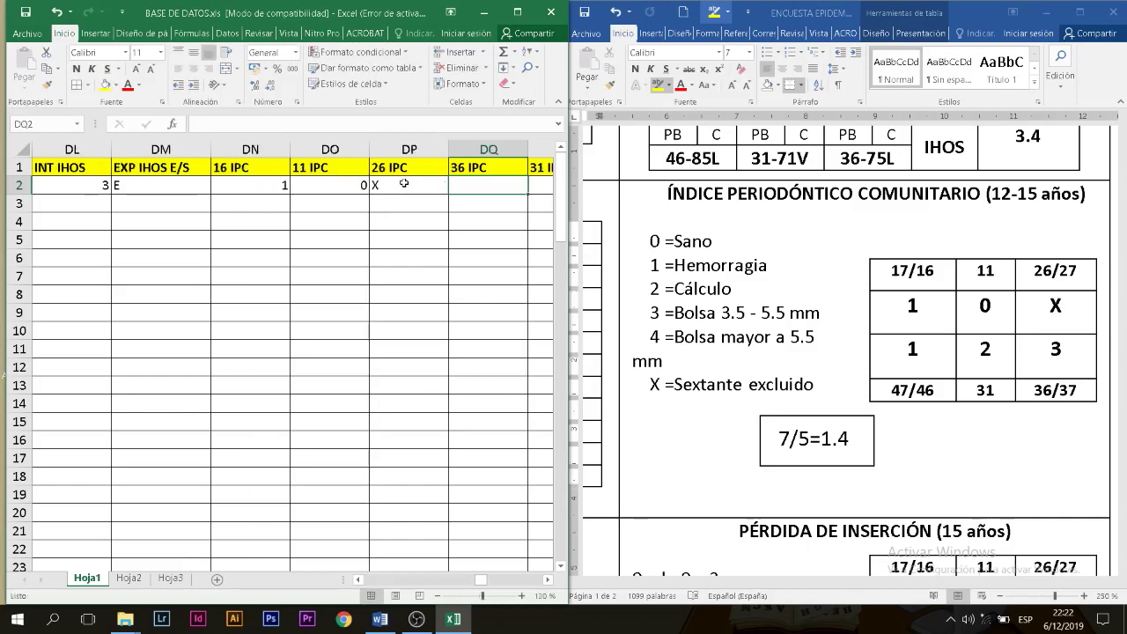
{"action": "type", "text": "3"}
{"action": "key", "text": "Tab"}
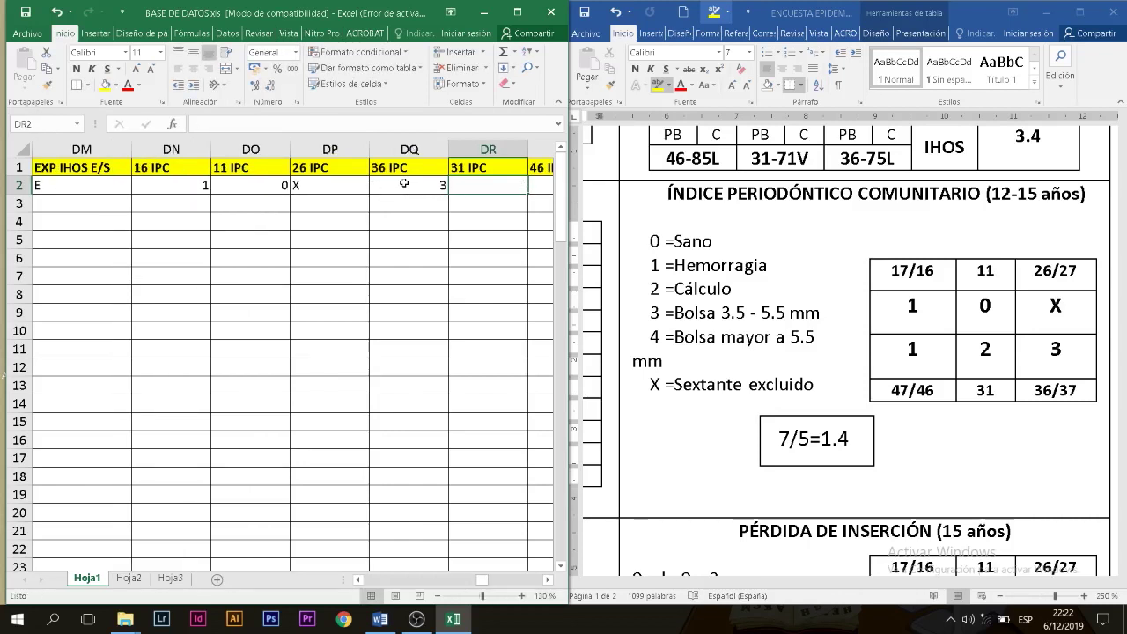
{"action": "type", "text": "2"}
{"action": "key", "text": "Tab"}
{"action": "type", "text": "1"}
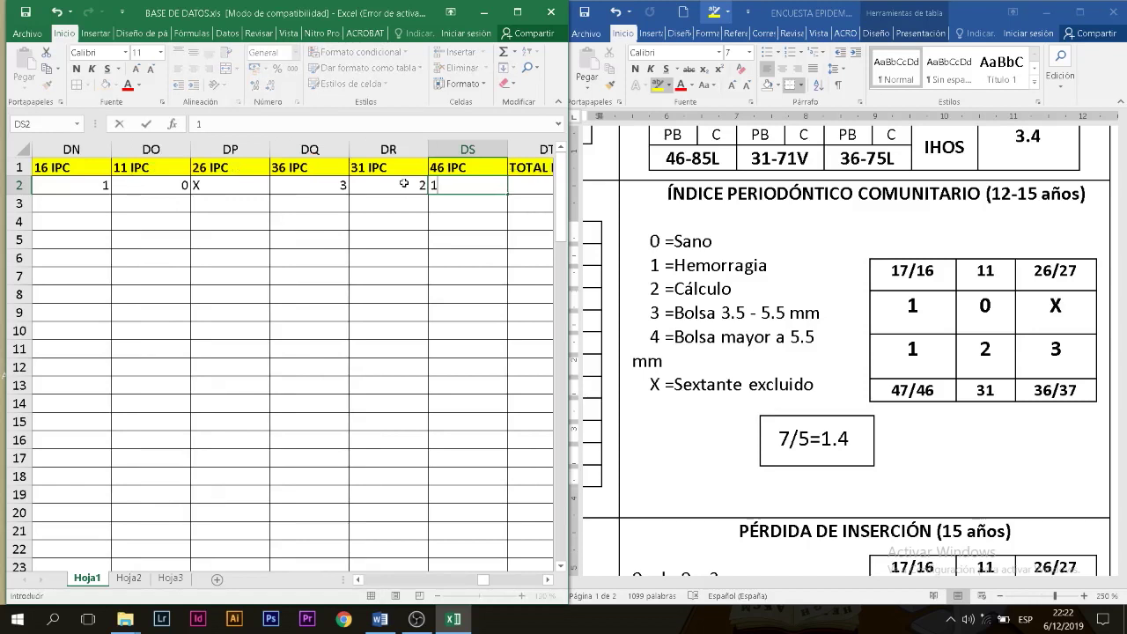
{"action": "key", "text": "Tab"}
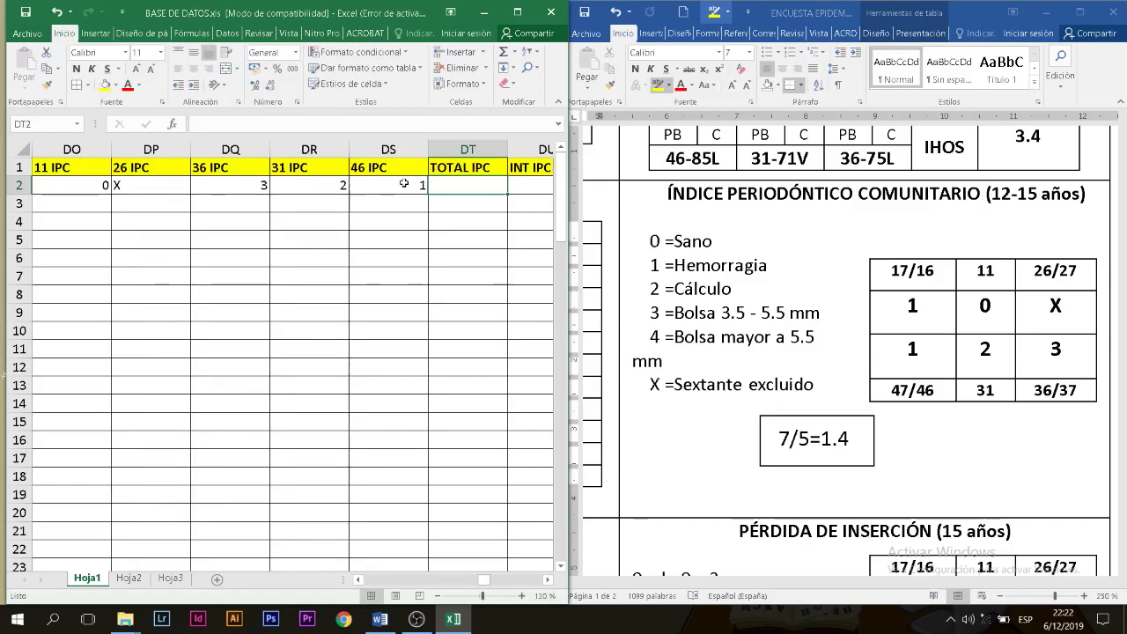
Step: Record TOTAL IPC 1,4, INT IPC 1 and PREV IPC E/S E
{"action": "type", "text": "1,4"}
{"action": "key", "text": "Tab"}
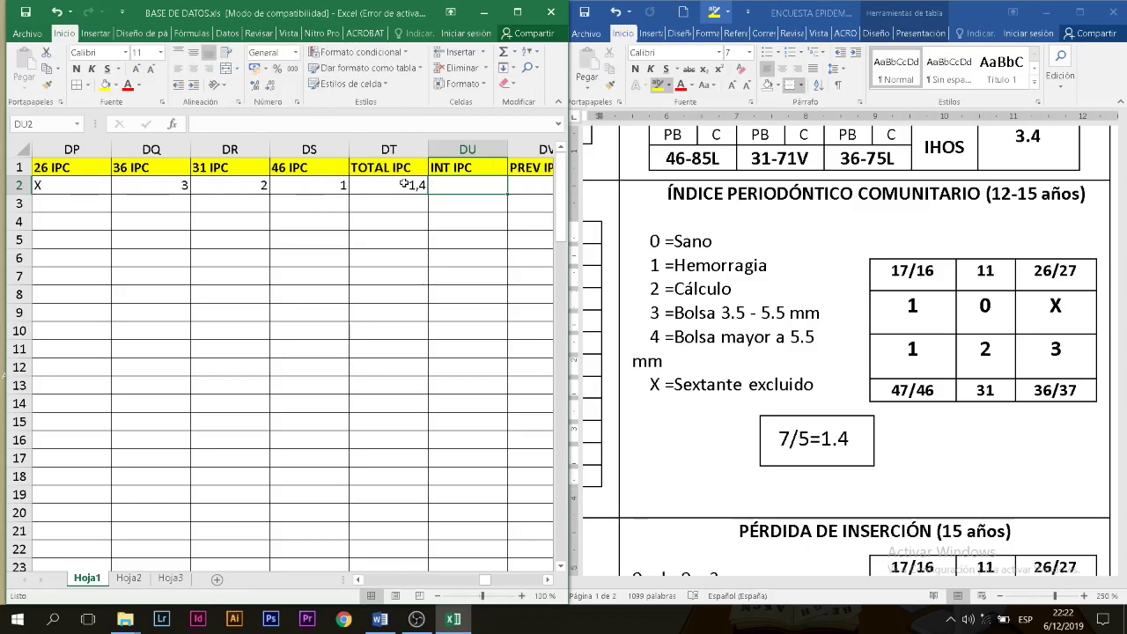
{"action": "type", "text": "1"}
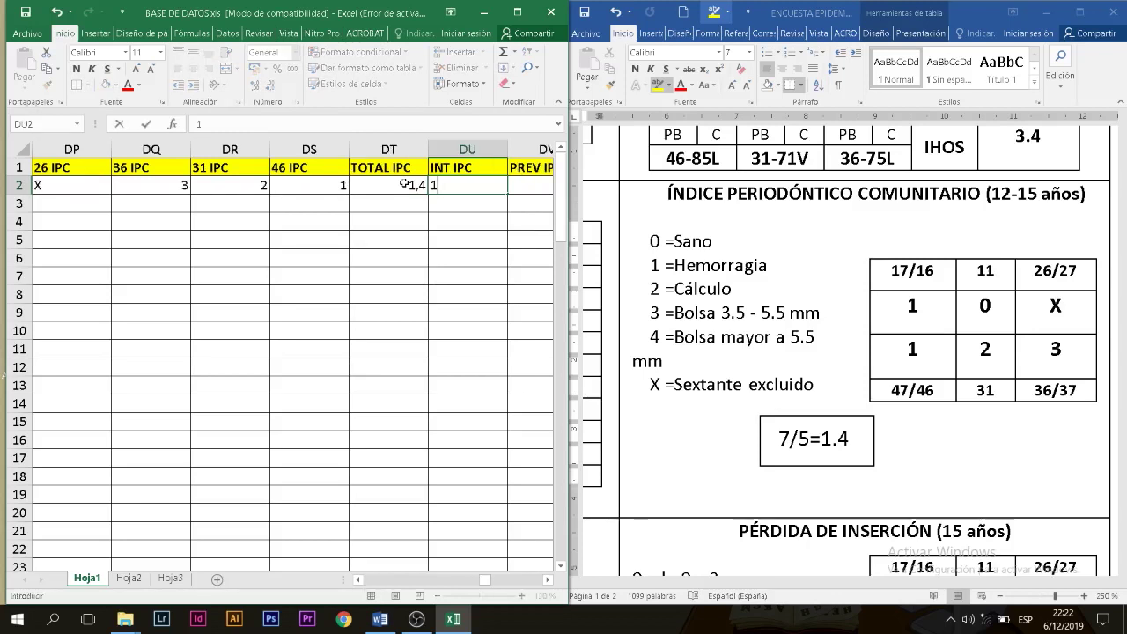
{"action": "key", "text": "Tab"}
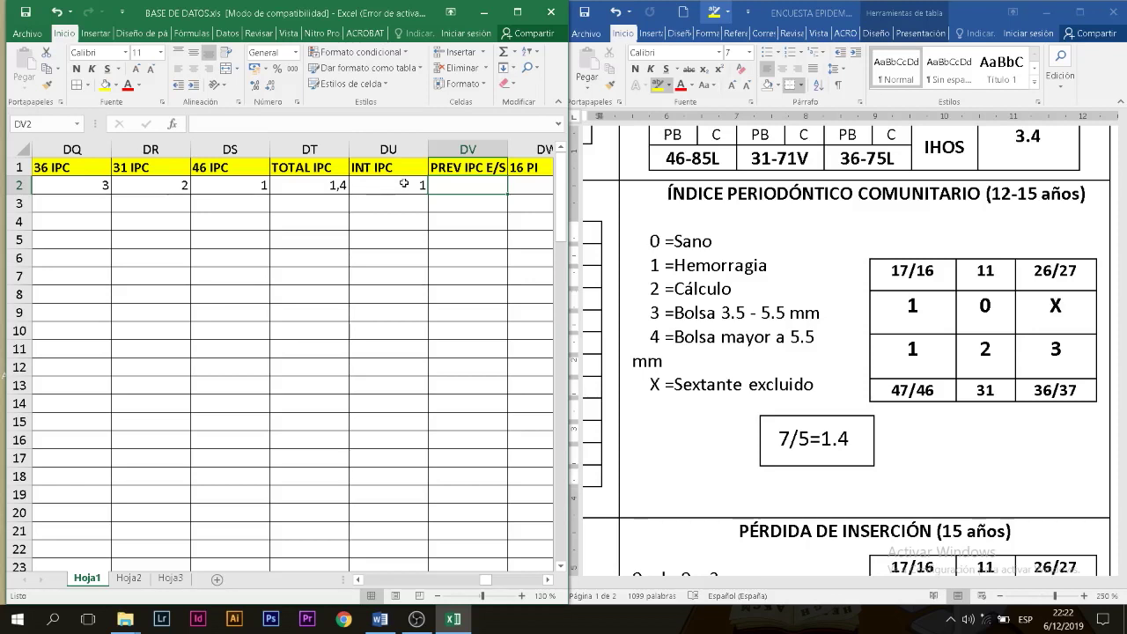
{"action": "type", "text": "E"}
{"action": "key", "text": "Tab"}
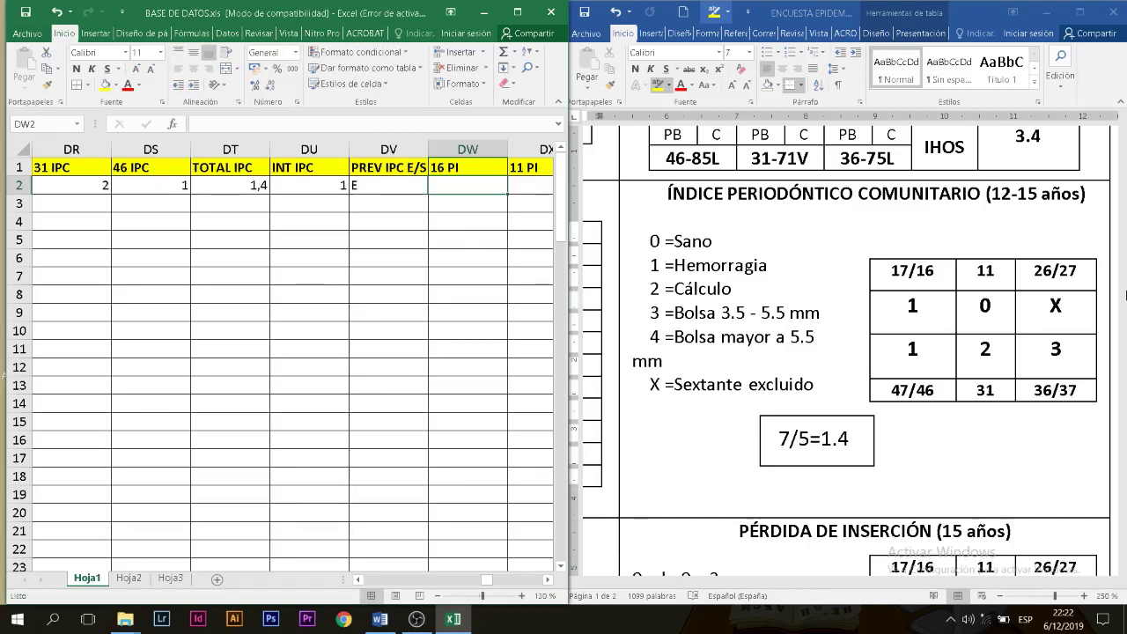
{"action": "left_click", "coordinate": [1090, 395]}
Step: Enter the attachment-loss PI sextant values 0, 0, X, 1, 1, 1 starting at 16 PI
{"action": "scroll", "coordinate": [1091, 394], "scroll_direction": "down", "scroll_amount": 3}
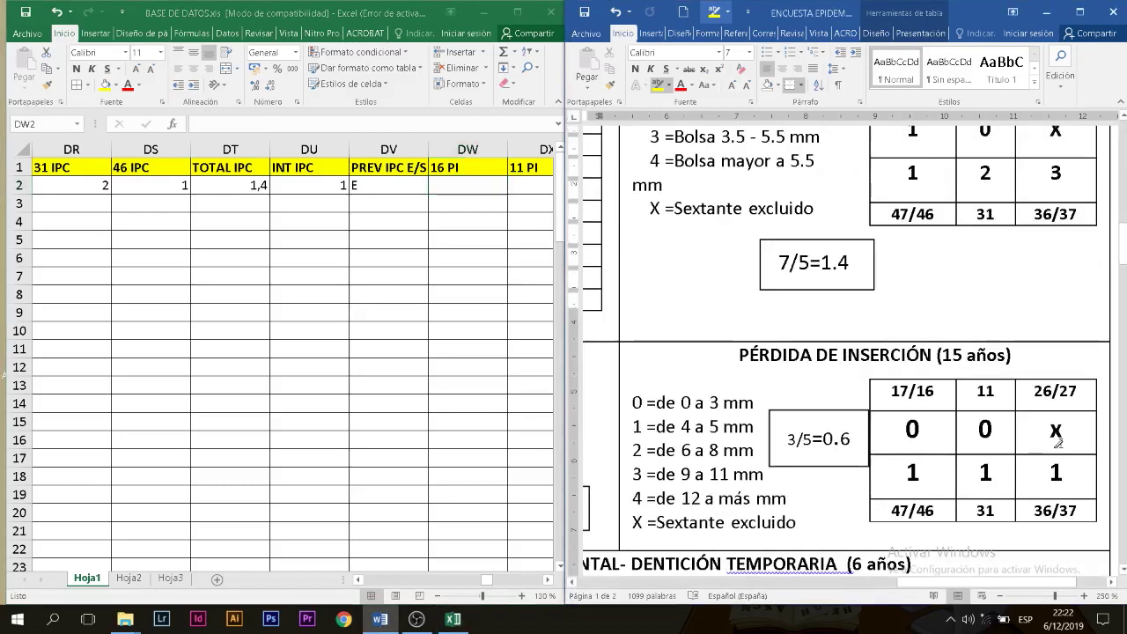
{"action": "scroll", "coordinate": [1056, 442], "scroll_direction": "down", "scroll_amount": 3}
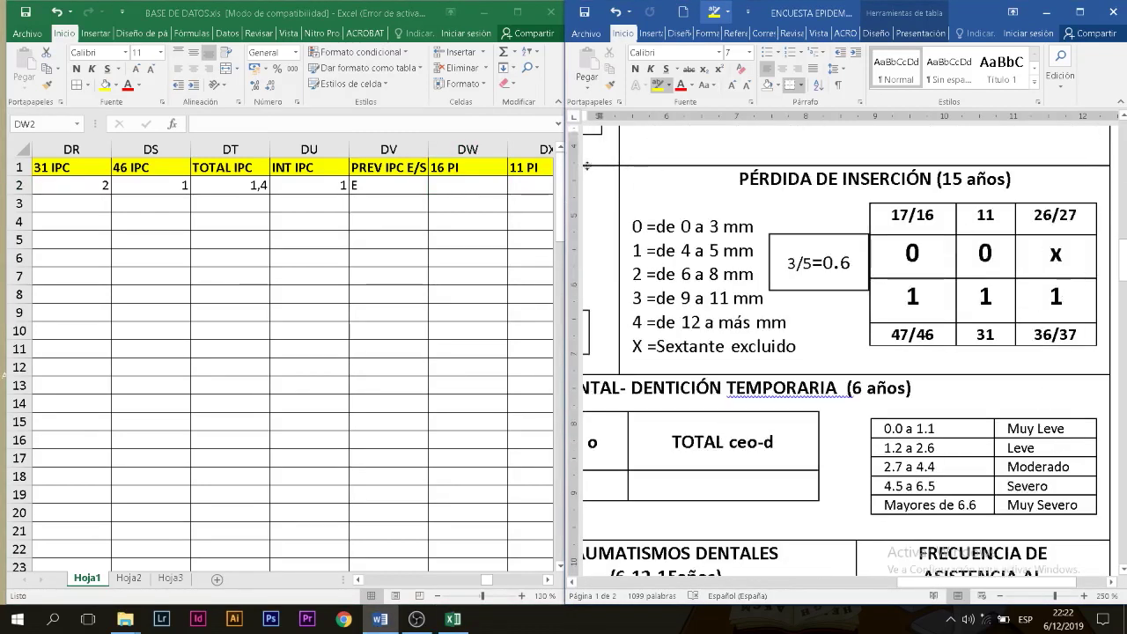
{"action": "left_click", "coordinate": [450, 181]}
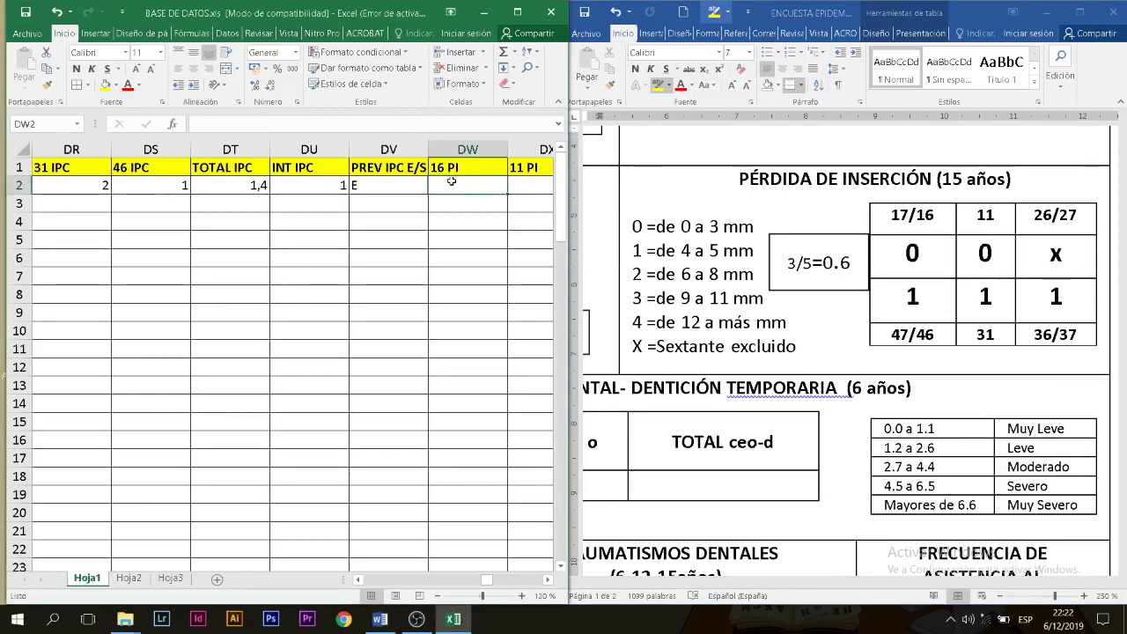
{"action": "type", "text": "0"}
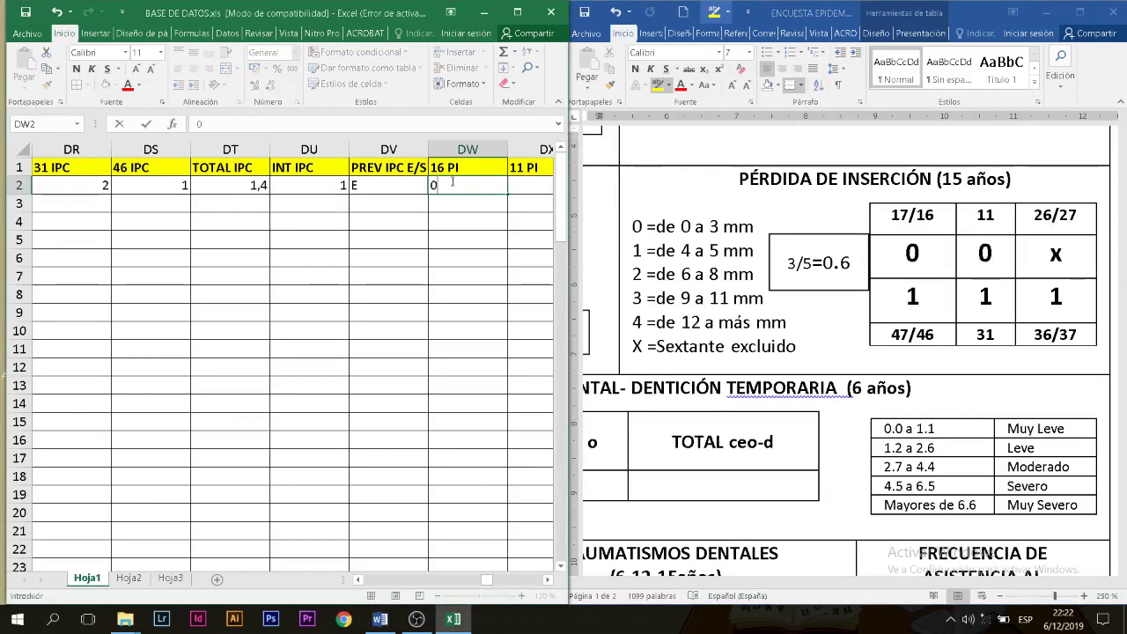
{"action": "key", "text": "Tab"}
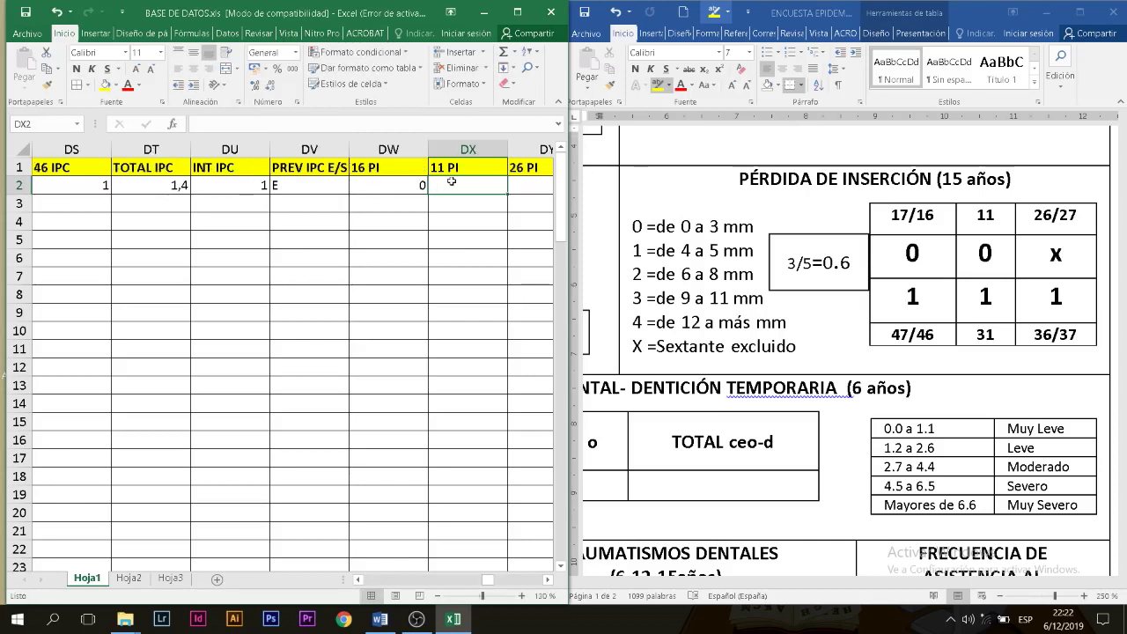
{"action": "type", "text": "0"}
{"action": "key", "text": "Tab"}
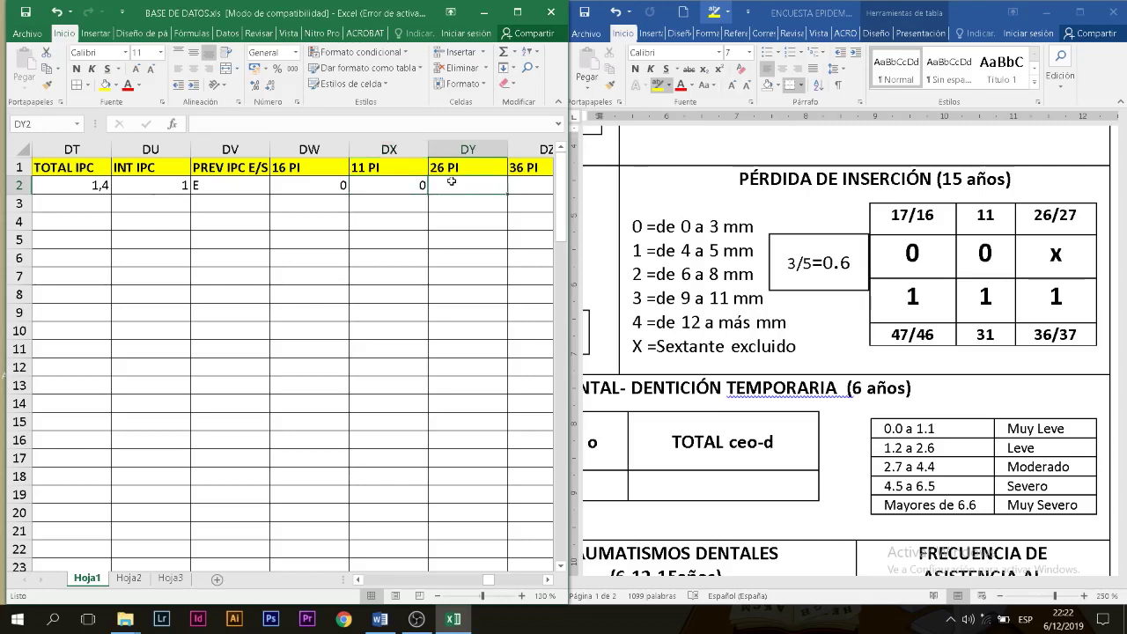
{"action": "type", "text": "X"}
{"action": "key", "text": "Tab"}
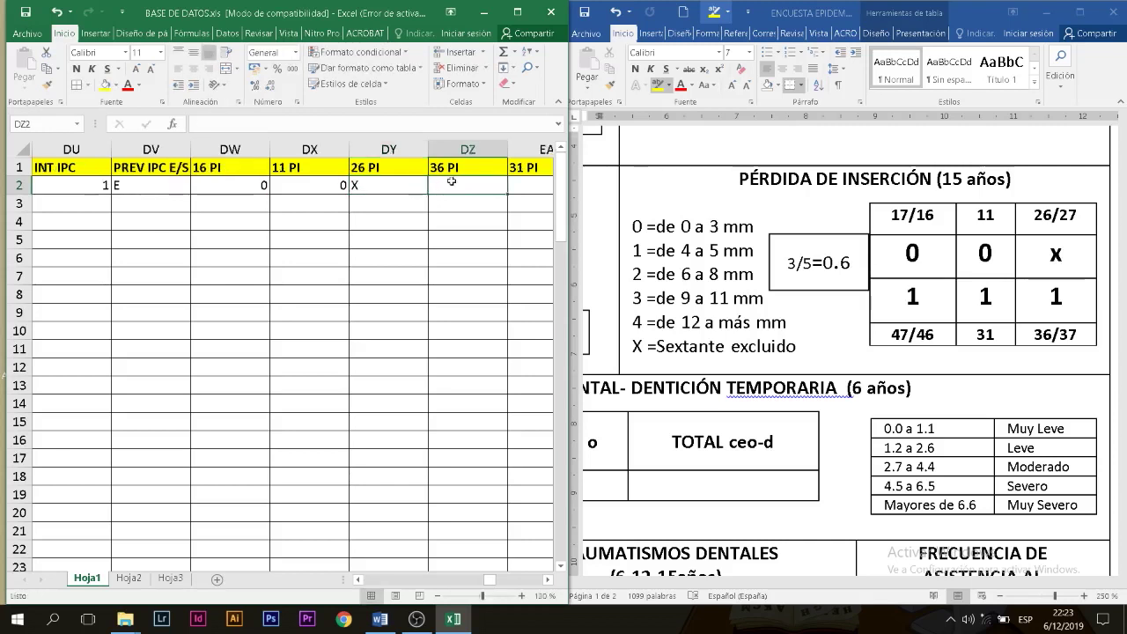
{"action": "type", "text": "1"}
{"action": "key", "text": "Tab"}
{"action": "type", "text": "1"}
{"action": "key", "text": "Tab"}
{"action": "type", "text": "1"}
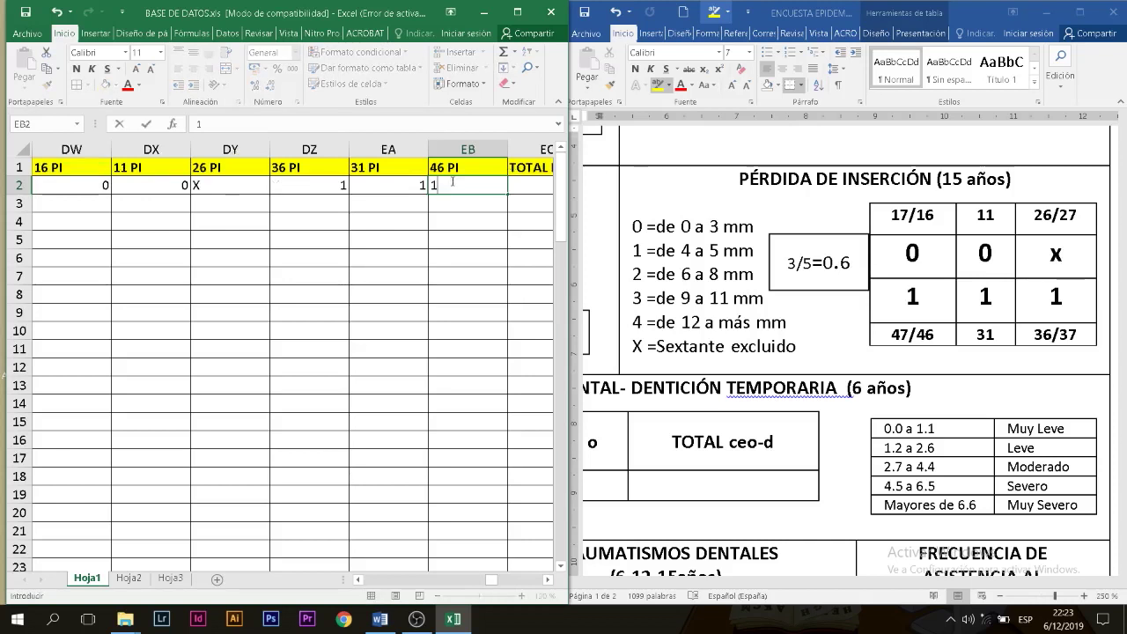
{"action": "key", "text": "Tab"}
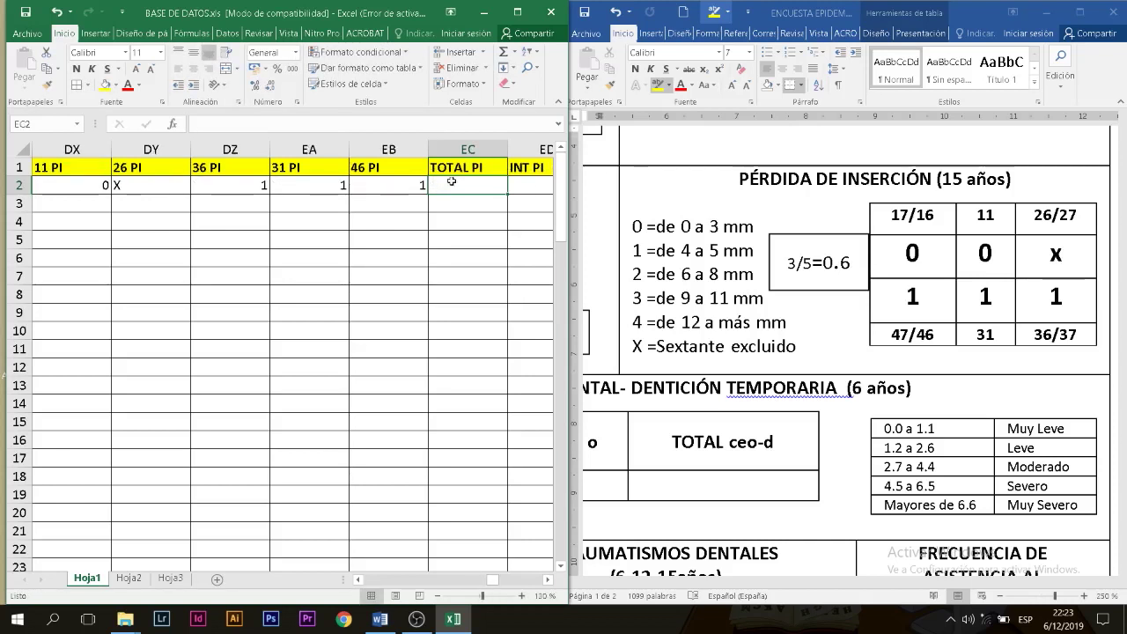
Step: Record TOTAL PI 0,6, INT PI 1 and PREV PI E/S E
{"action": "type", "text": "0,6"}
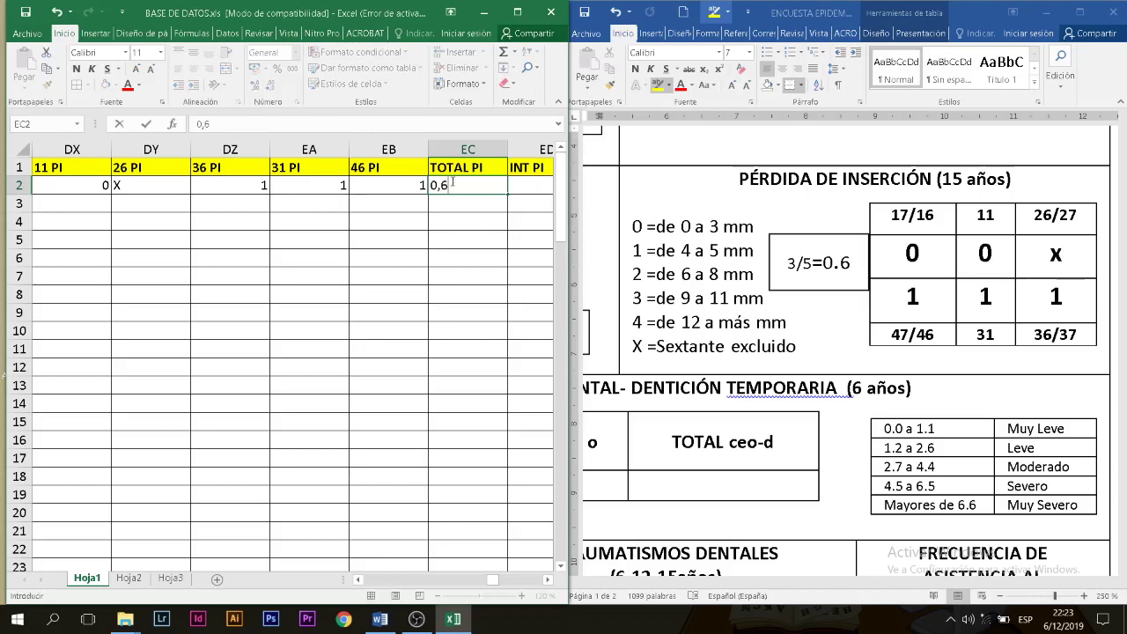
{"action": "key", "text": "Tab"}
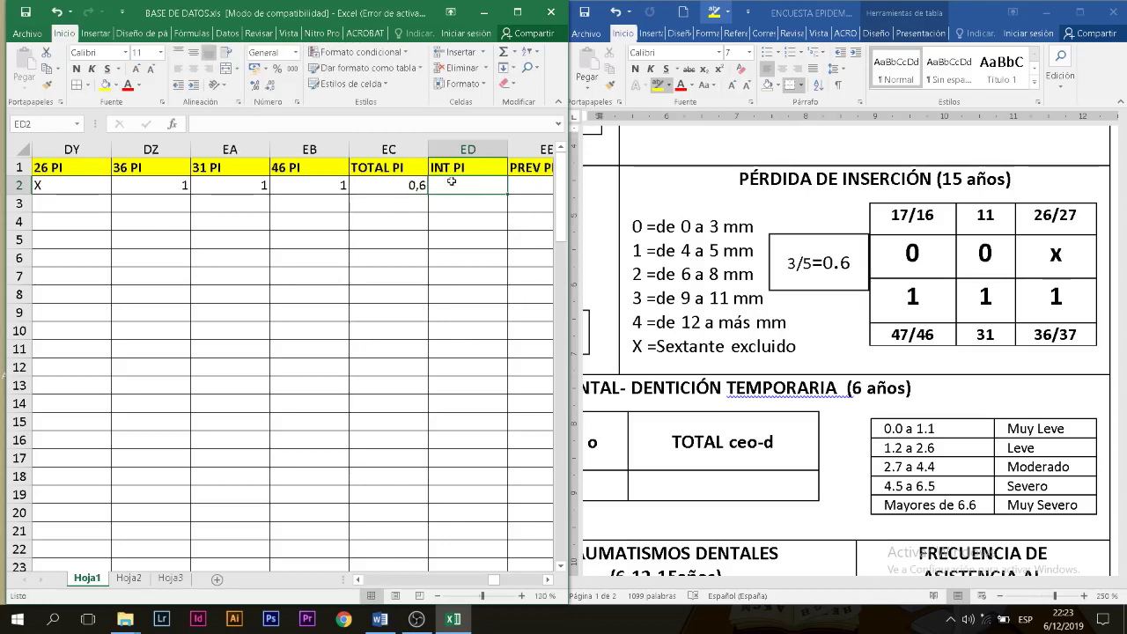
{"action": "type", "text": "1"}
{"action": "key", "text": "Tab"}
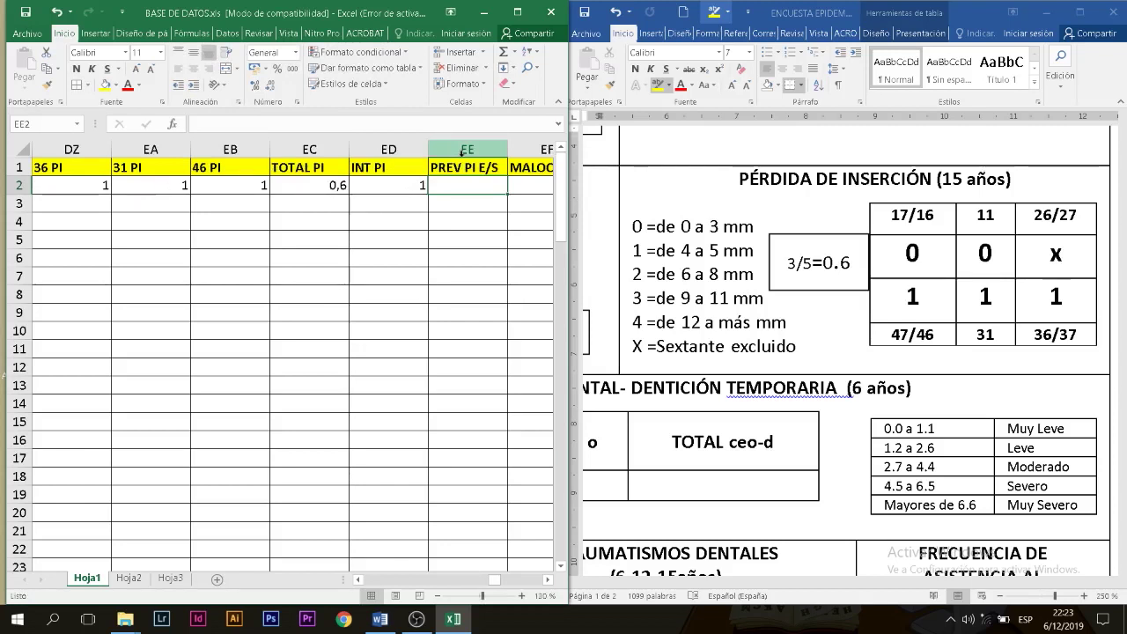
{"action": "type", "text": "E"}
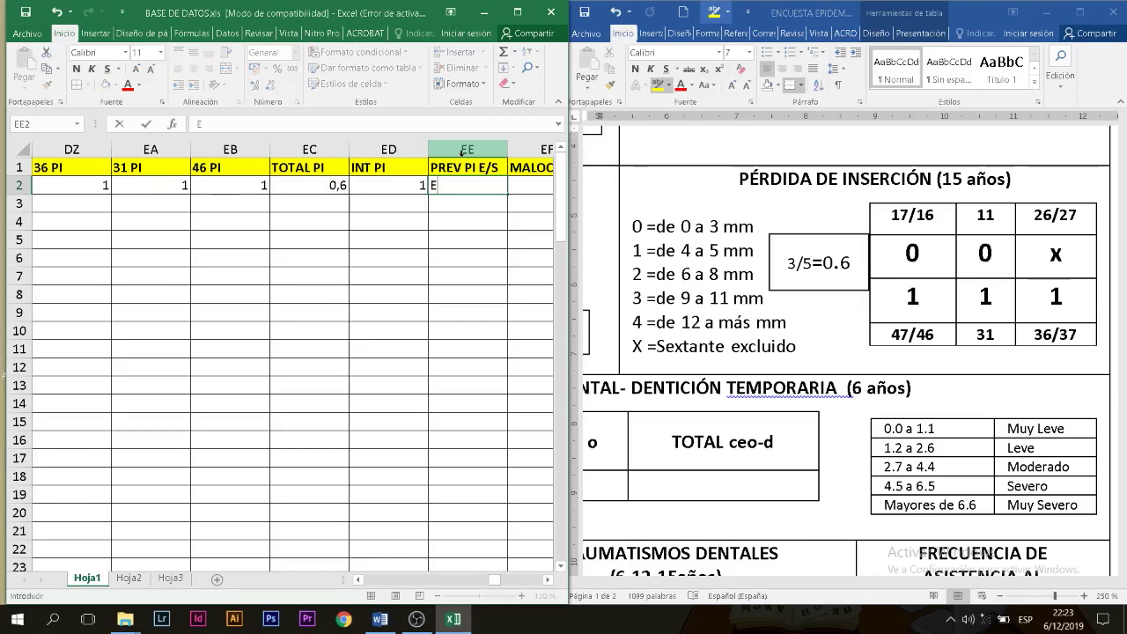
{"action": "key", "text": "Tab"}
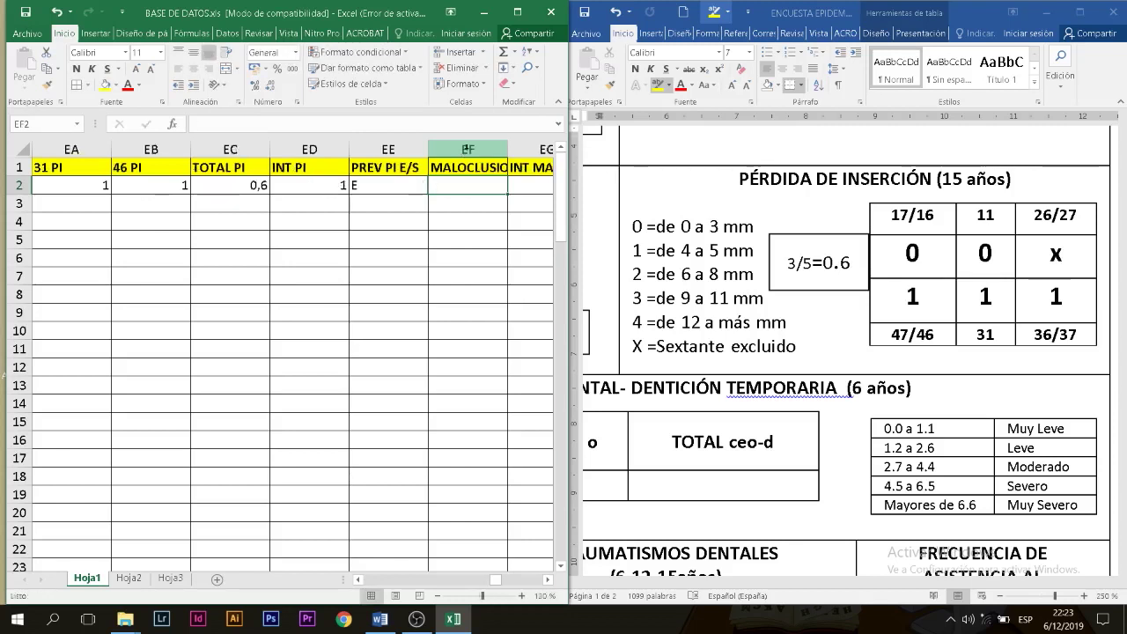
{"action": "left_click", "coordinate": [955, 433]}
Step: Enter MALOCLUSION 0, INT MALOCL 0 and PREV MALOCLUS E/S S from the Mal Oclusión section
{"action": "scroll", "coordinate": [955, 433], "scroll_direction": "down", "scroll_amount": 8}
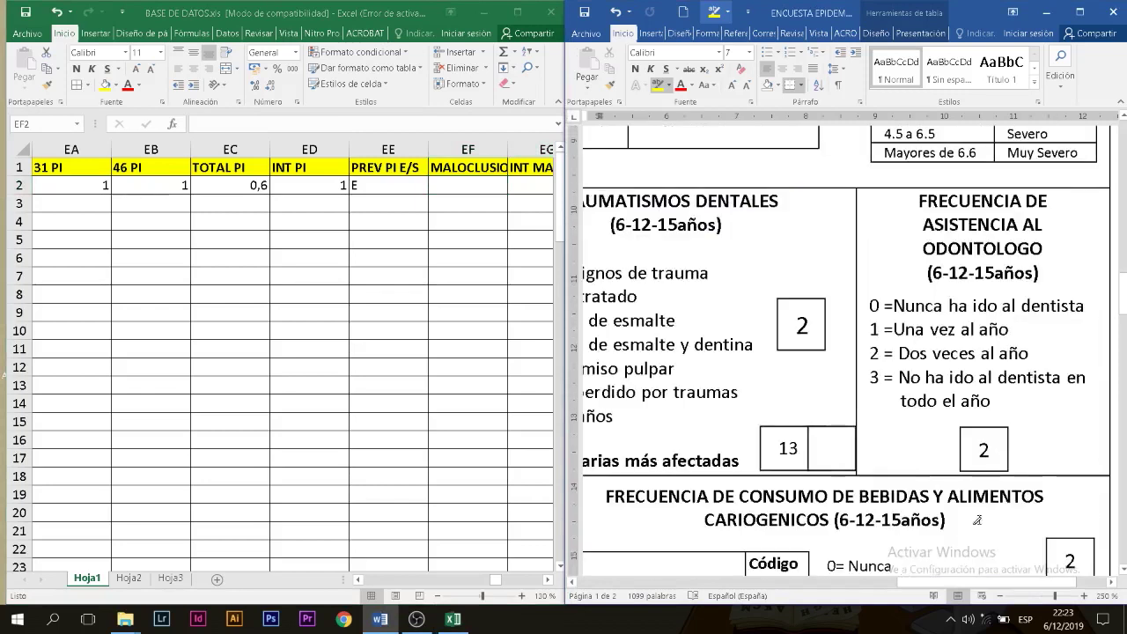
{"action": "left_click_drag", "start_coordinate": [920, 584], "coordinate": [607, 550]}
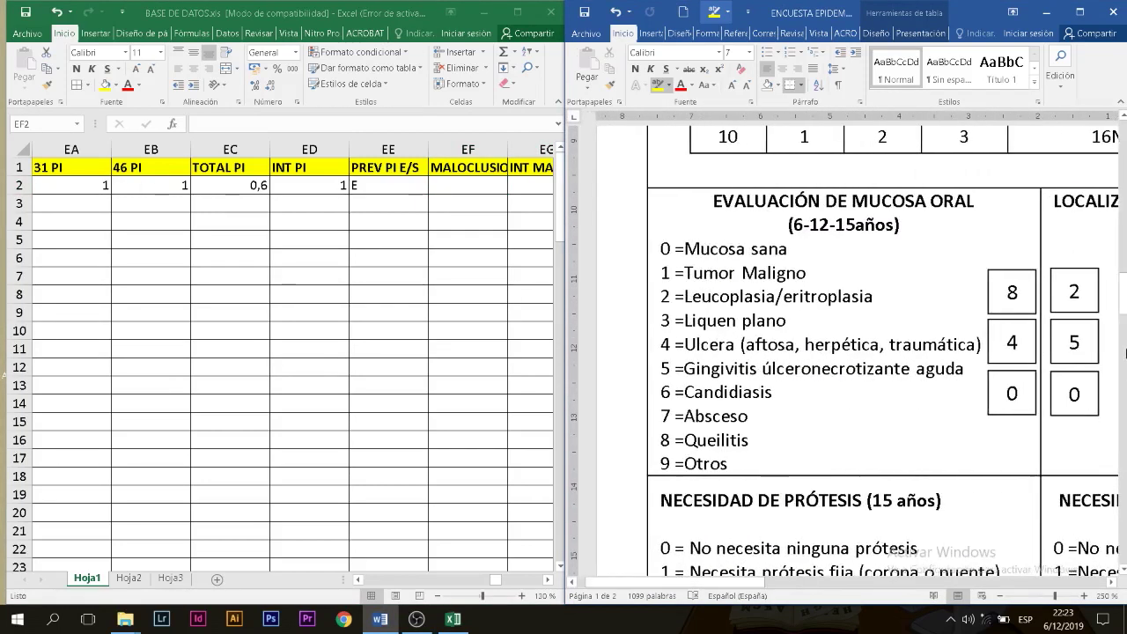
{"action": "left_click_drag", "start_coordinate": [1122, 294], "coordinate": [1122, 251]}
{"action": "left_click_drag", "start_coordinate": [762, 582], "coordinate": [753, 582]}
{"action": "left_click", "coordinate": [466, 186]}
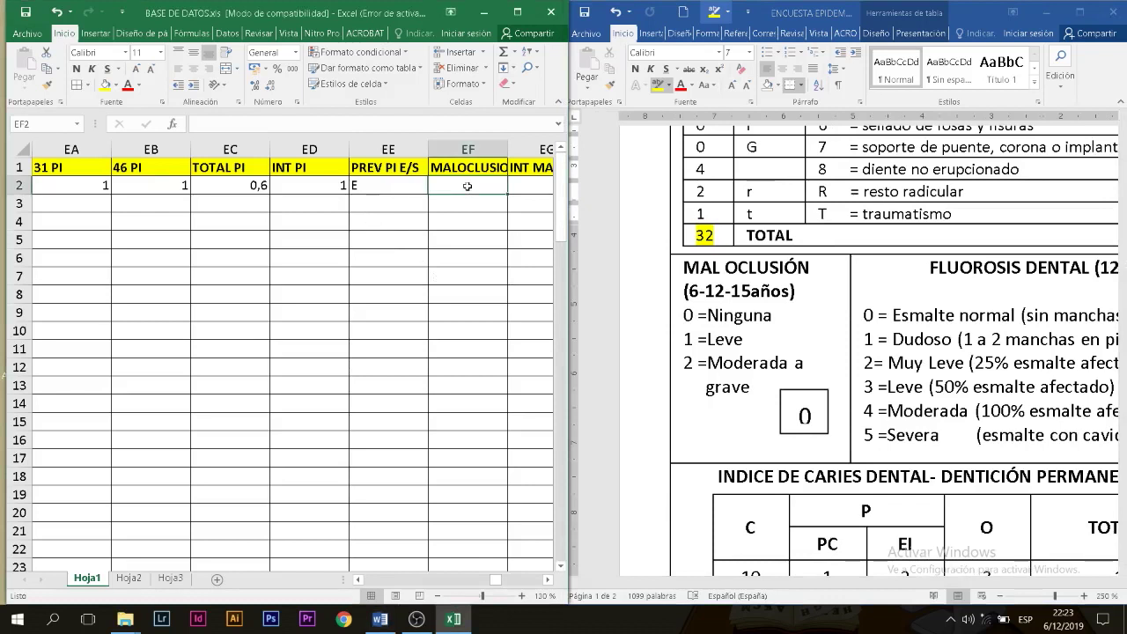
{"action": "type", "text": "0"}
{"action": "key", "text": "Tab"}
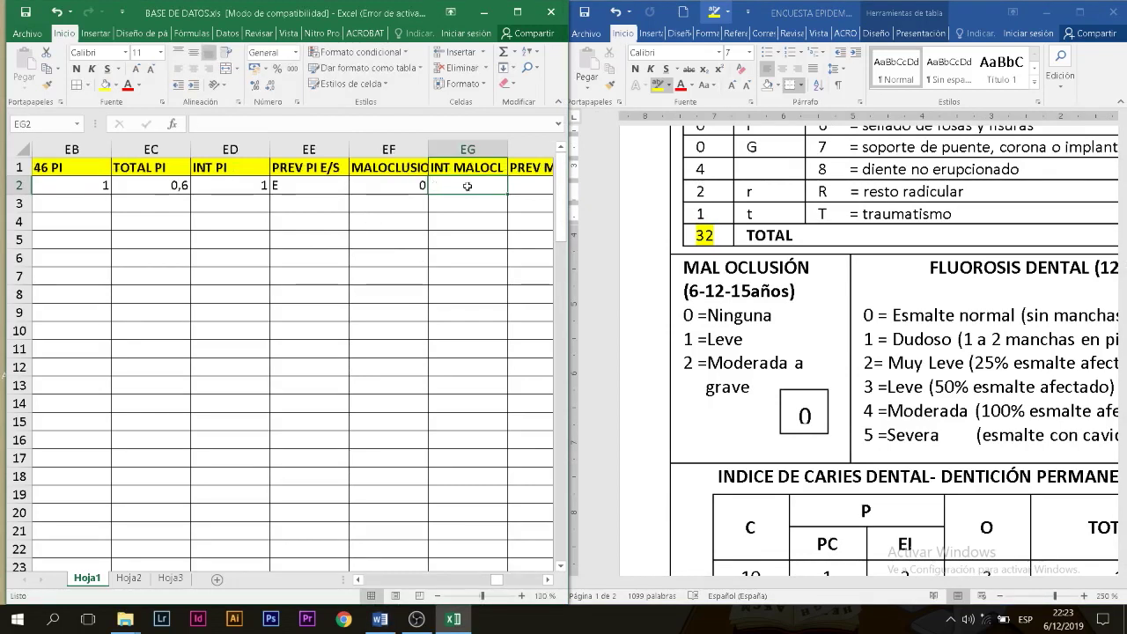
{"action": "key", "text": "Tab"}
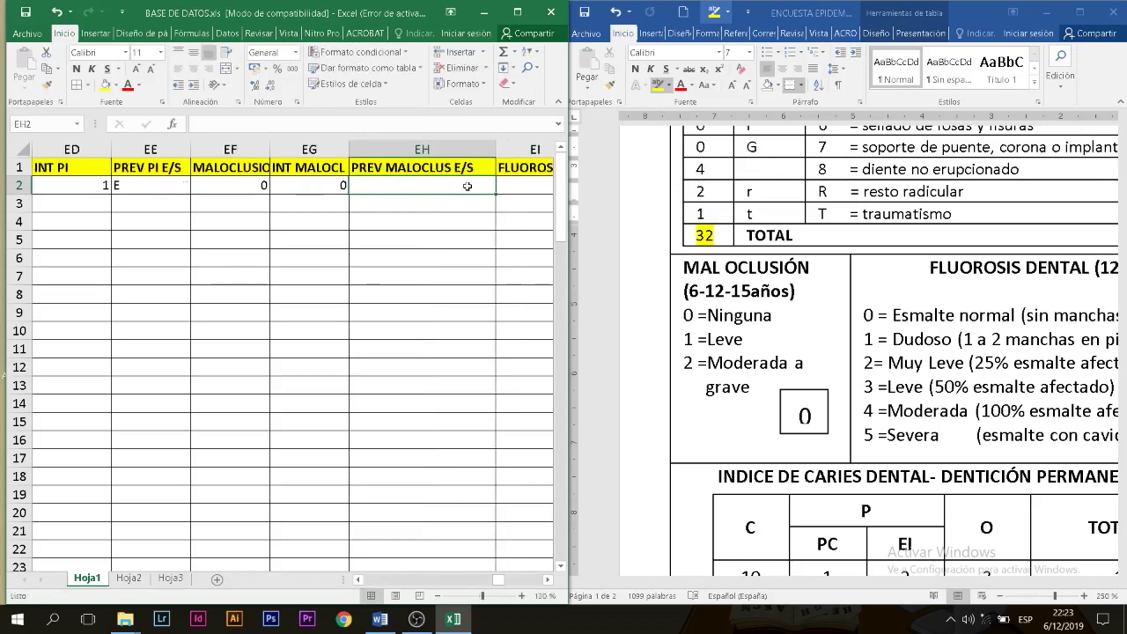
{"action": "type", "text": "S"}
{"action": "key", "text": "Tab"}
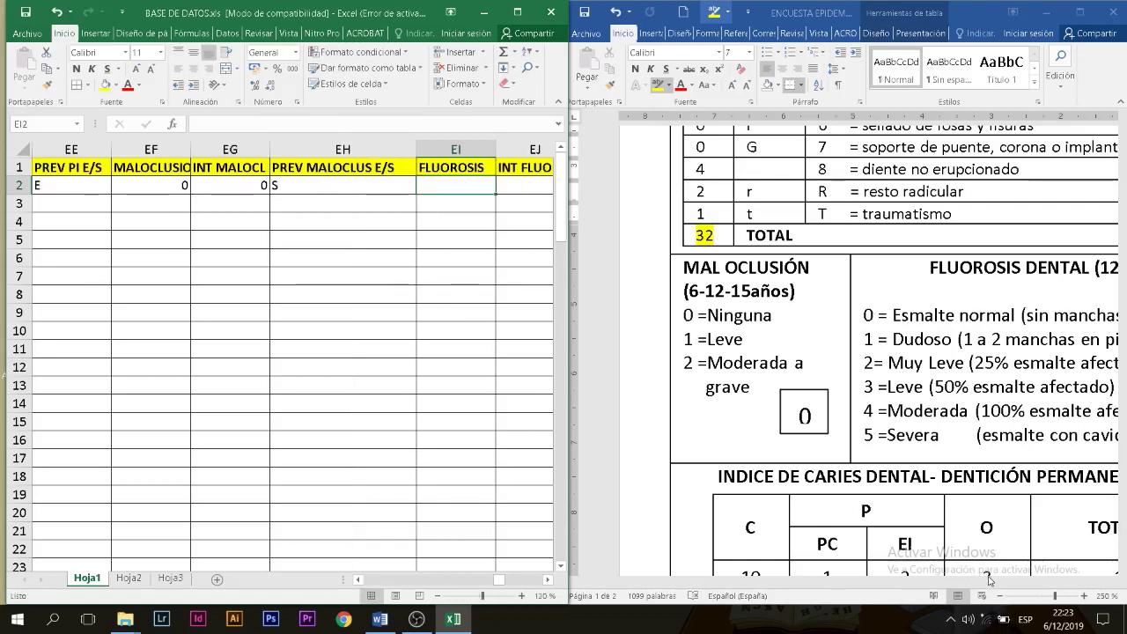
Step: Bring the survey's Fluorosis section into view and select cell EI2
{"action": "left_click", "coordinate": [961, 587]}
{"action": "left_click_drag", "start_coordinate": [748, 587], "coordinate": [804, 586]}
{"action": "left_click", "coordinate": [440, 184]}
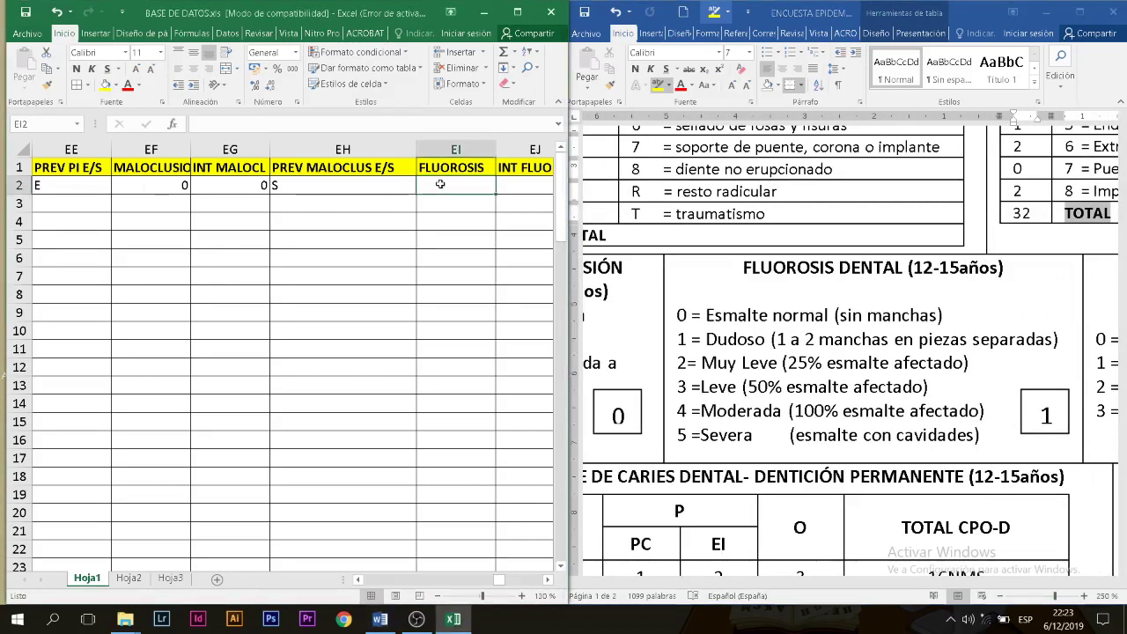
Step: Enter FLUOROSIS 1, INT FLUOROS 1 and PREV FLUOROS E in EI2–EK2
{"action": "type", "text": "1"}
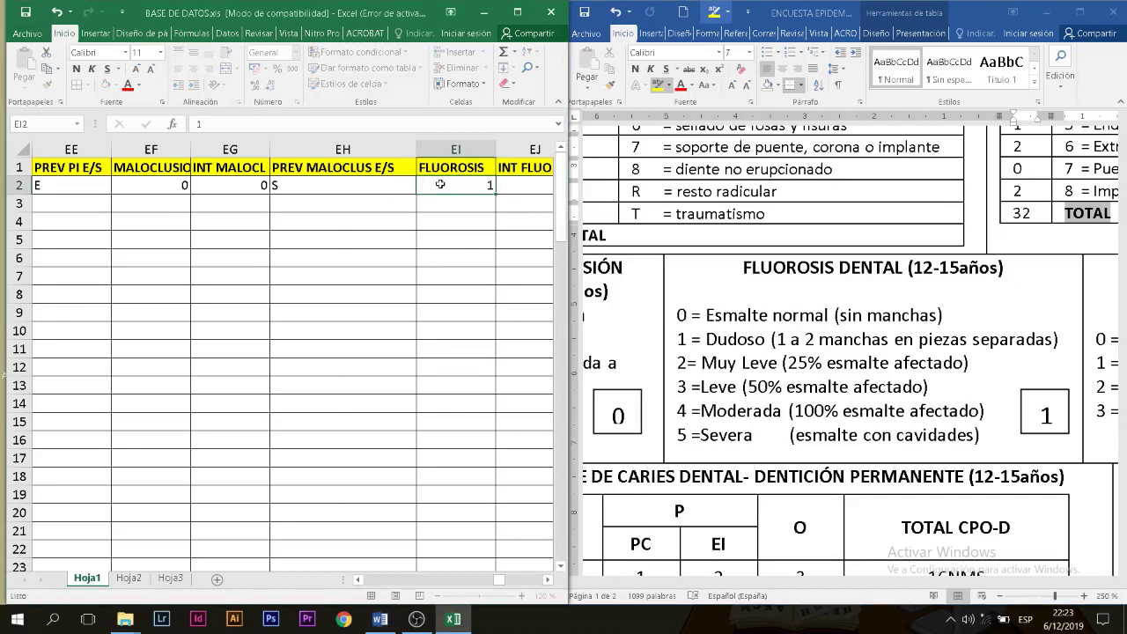
{"action": "key", "text": "Tab"}
{"action": "type", "text": "1"}
{"action": "key", "text": "Tab"}
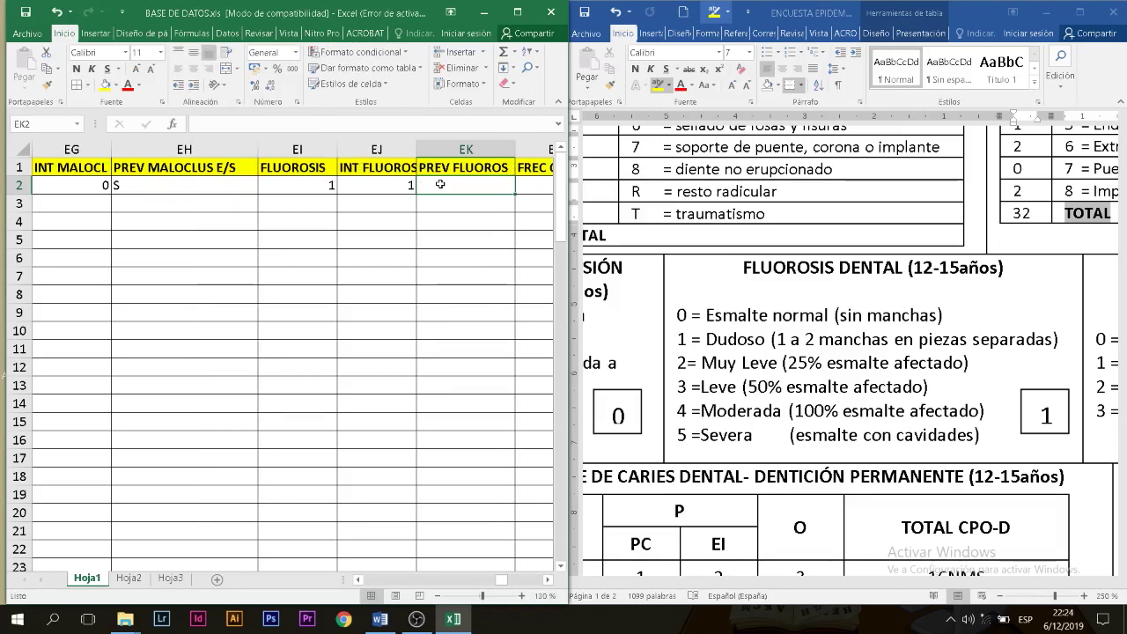
{"action": "type", "text": "E"}
{"action": "key", "text": "Tab"}
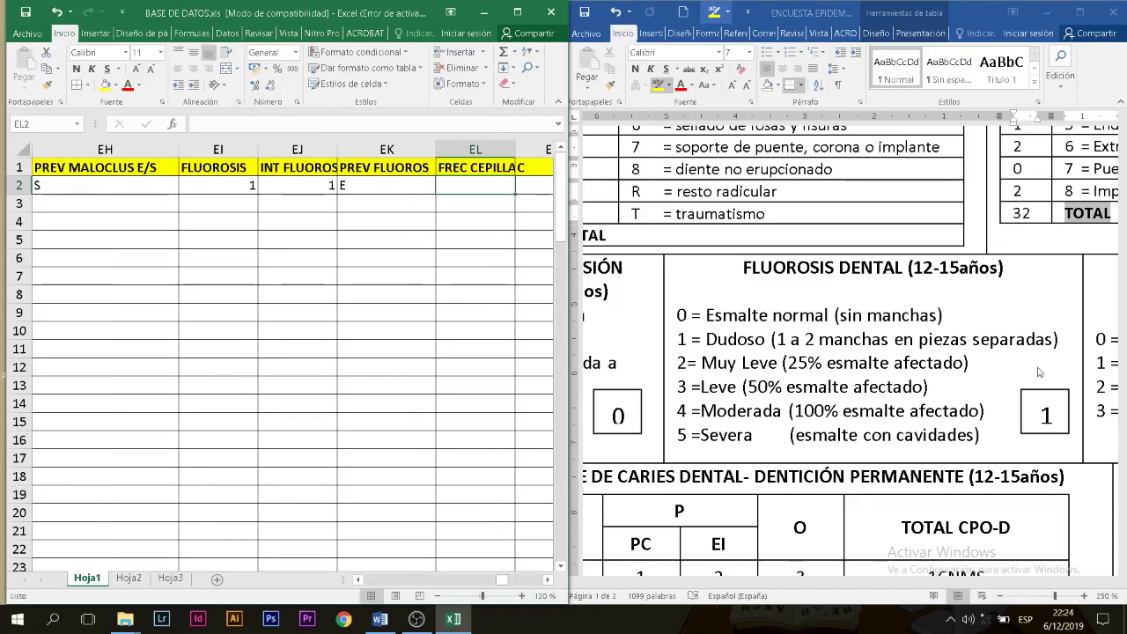
Step: Read the survey's brushing-frequency answer and enter 2 in EL2
{"action": "left_click", "coordinate": [999, 402]}
{"action": "scroll", "coordinate": [999, 403], "scroll_direction": "down", "scroll_amount": 5}
{"action": "scroll", "coordinate": [999, 402], "scroll_direction": "down", "scroll_amount": 3}
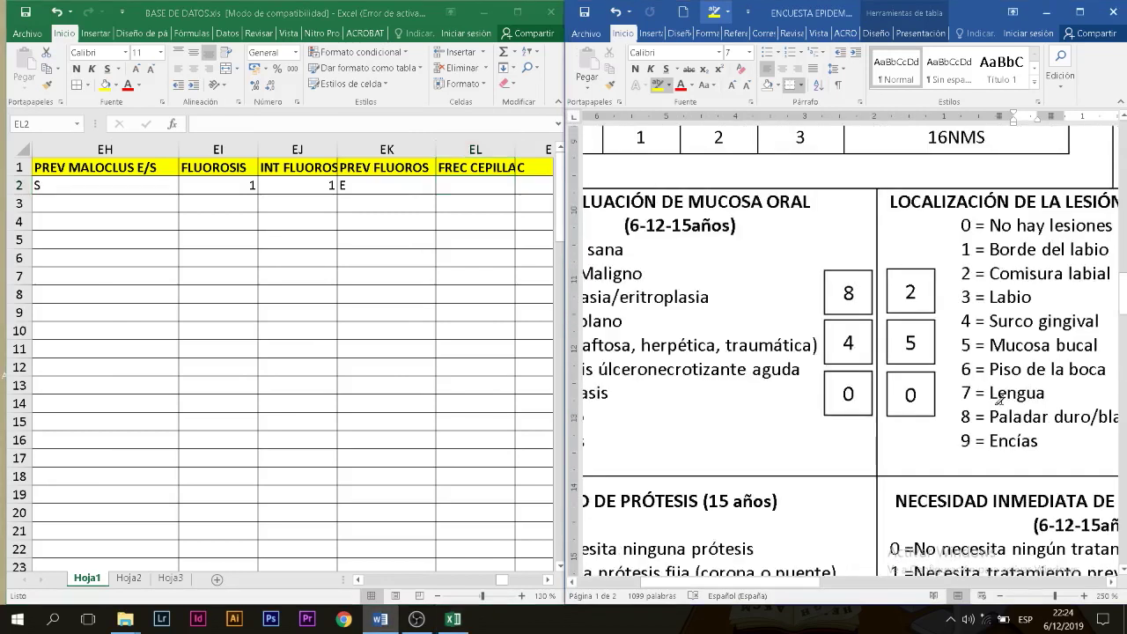
{"action": "scroll", "coordinate": [999, 402], "scroll_direction": "down", "scroll_amount": 5}
{"action": "left_click", "coordinate": [461, 185]}
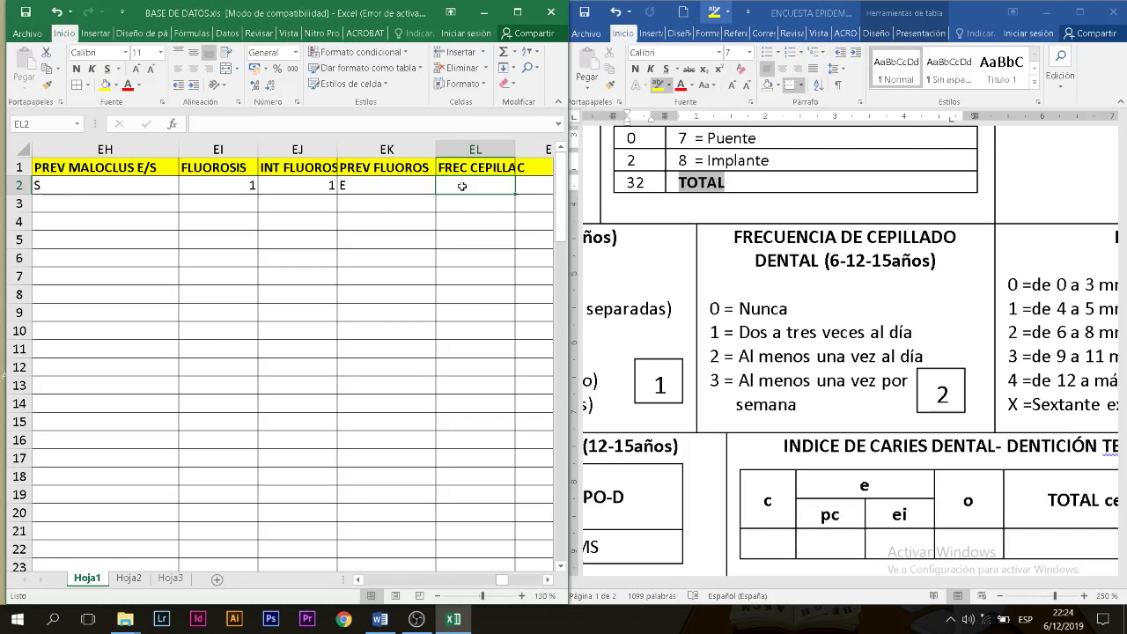
{"action": "type", "text": "2"}
{"action": "key", "text": "Tab"}
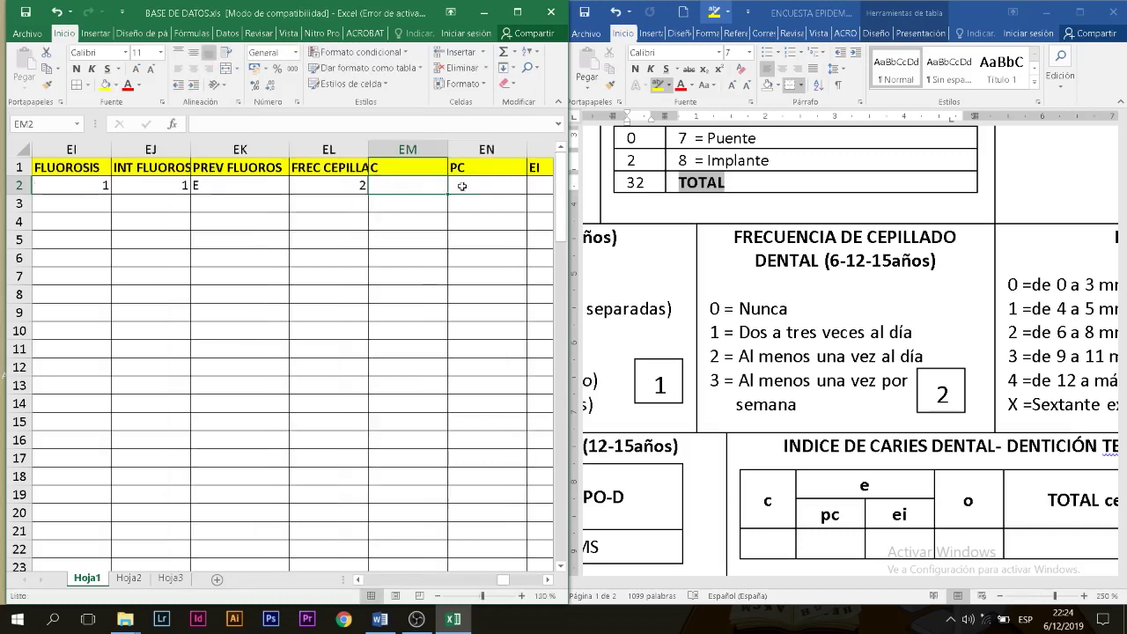
{"action": "key", "text": "Left"}
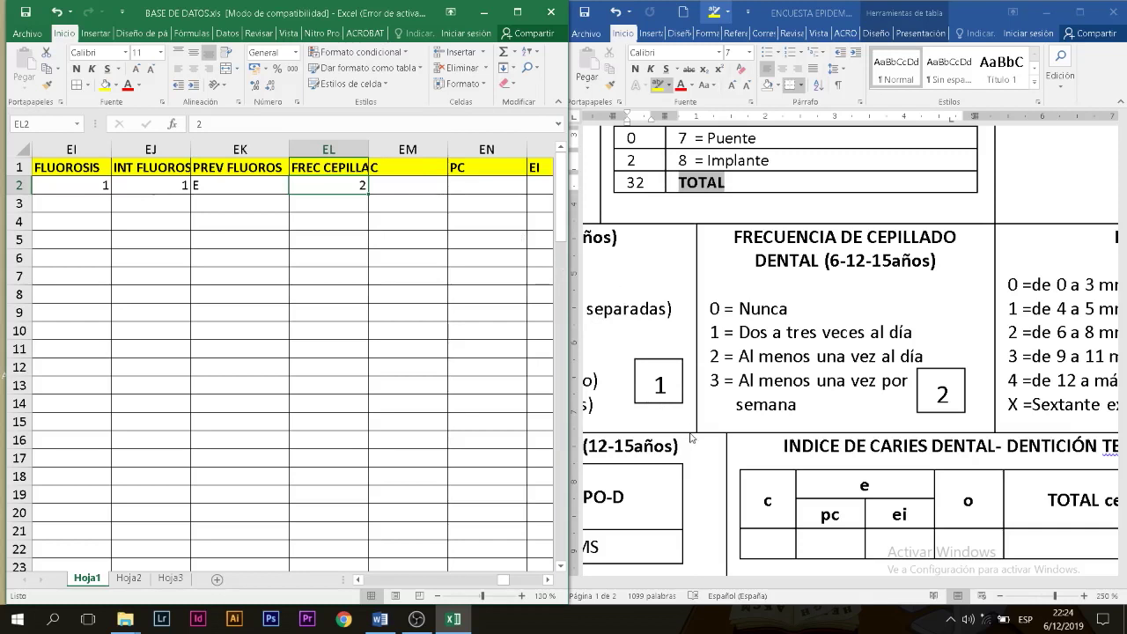
Step: Enter the CPO-D counts C 10, PC 1, EI 2 and O 3 in EM2–EP2
{"action": "left_click", "coordinate": [691, 438]}
{"action": "scroll", "coordinate": [689, 440], "scroll_direction": "down", "scroll_amount": 2}
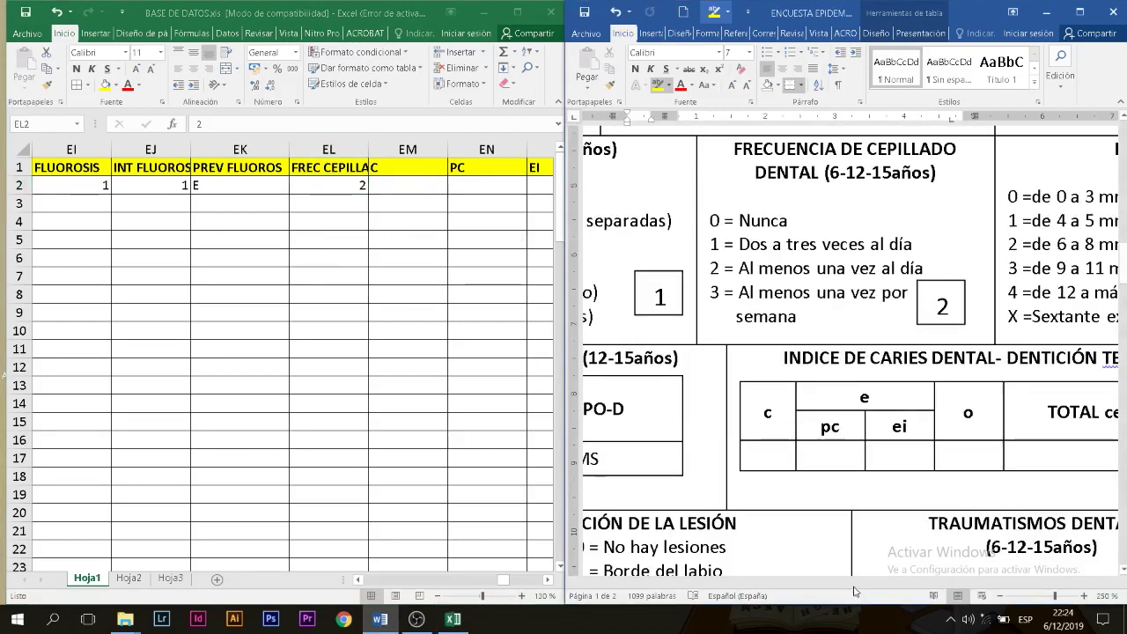
{"action": "left_click_drag", "start_coordinate": [841, 583], "coordinate": [699, 581]}
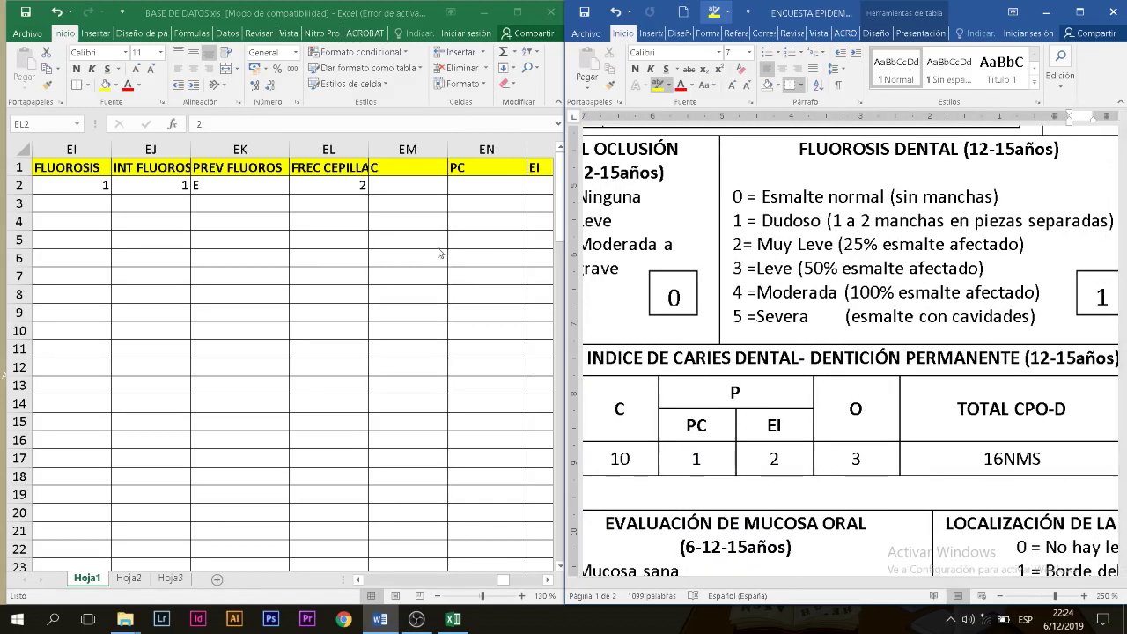
{"action": "left_click", "coordinate": [426, 176]}
{"action": "left_click", "coordinate": [426, 181]}
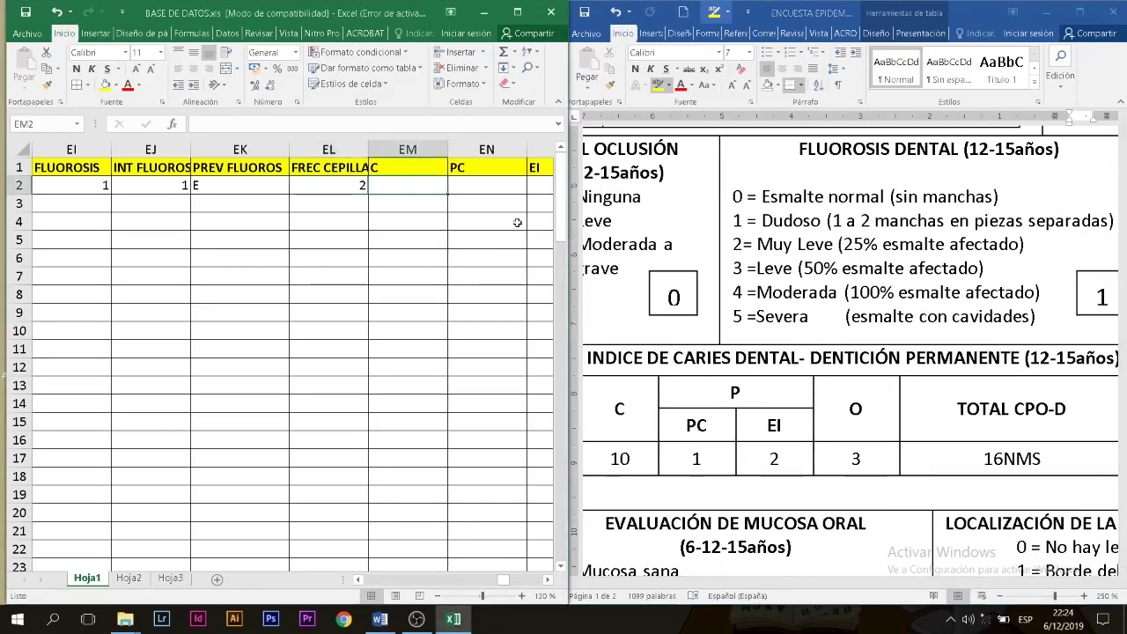
{"action": "type", "text": "10"}
{"action": "key", "text": "Tab"}
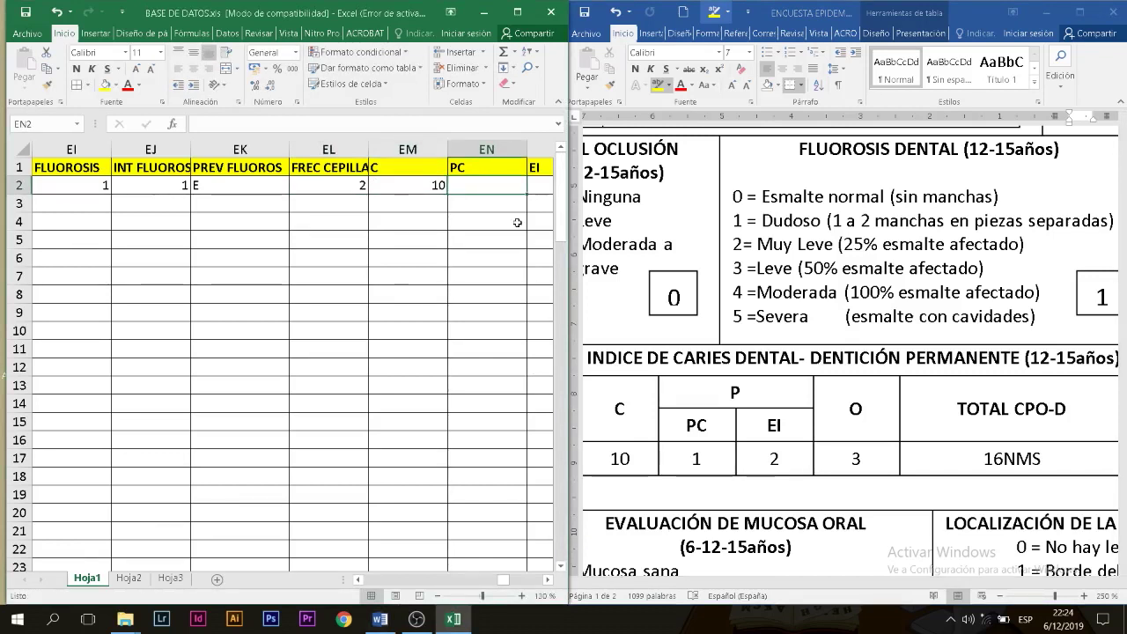
{"action": "type", "text": "1"}
{"action": "key", "text": "Tab"}
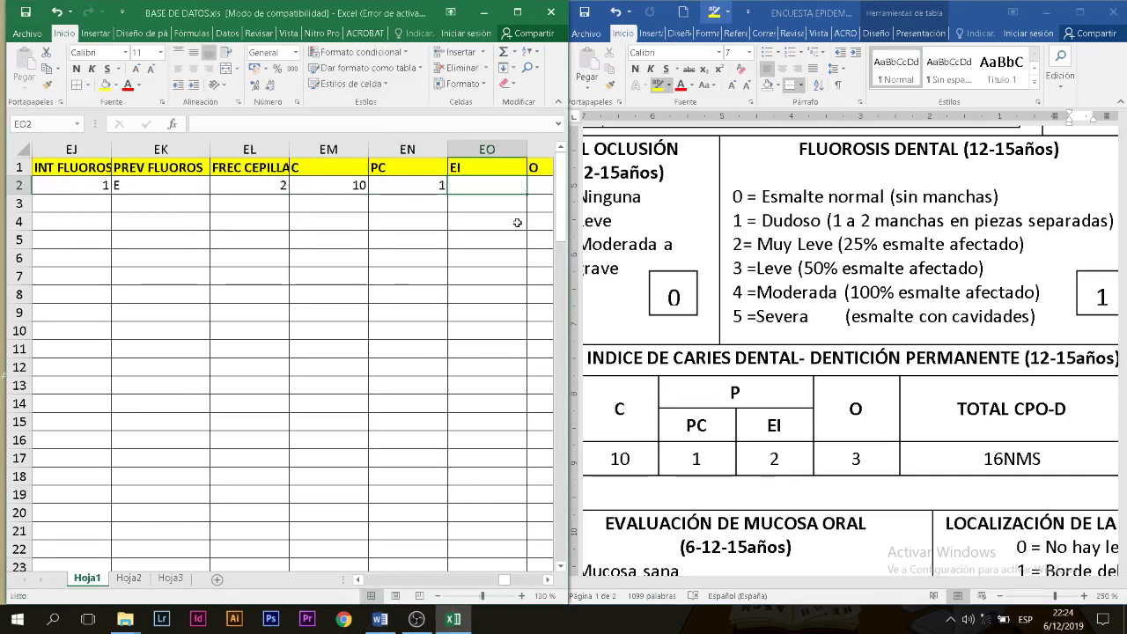
{"action": "type", "text": "2"}
{"action": "key", "text": "Tab"}
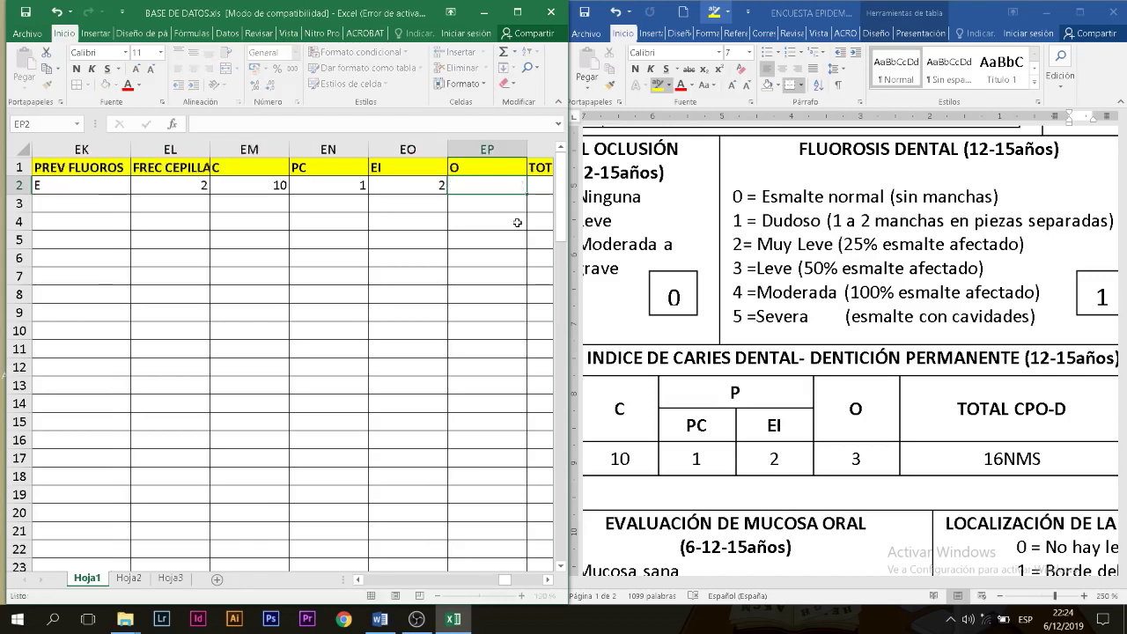
{"action": "type", "text": "3"}
{"action": "key", "text": "Tab"}
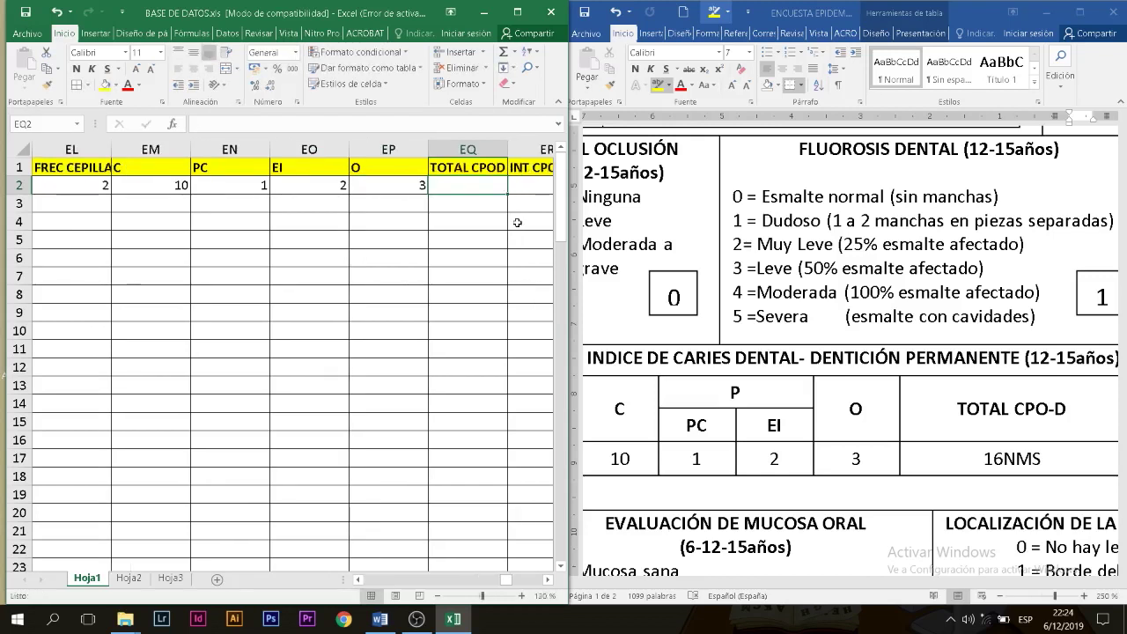
Step: Record TOTAL CPOD 16, INT CPOD MS and PREV CPOD E
{"action": "type", "text": "16"}
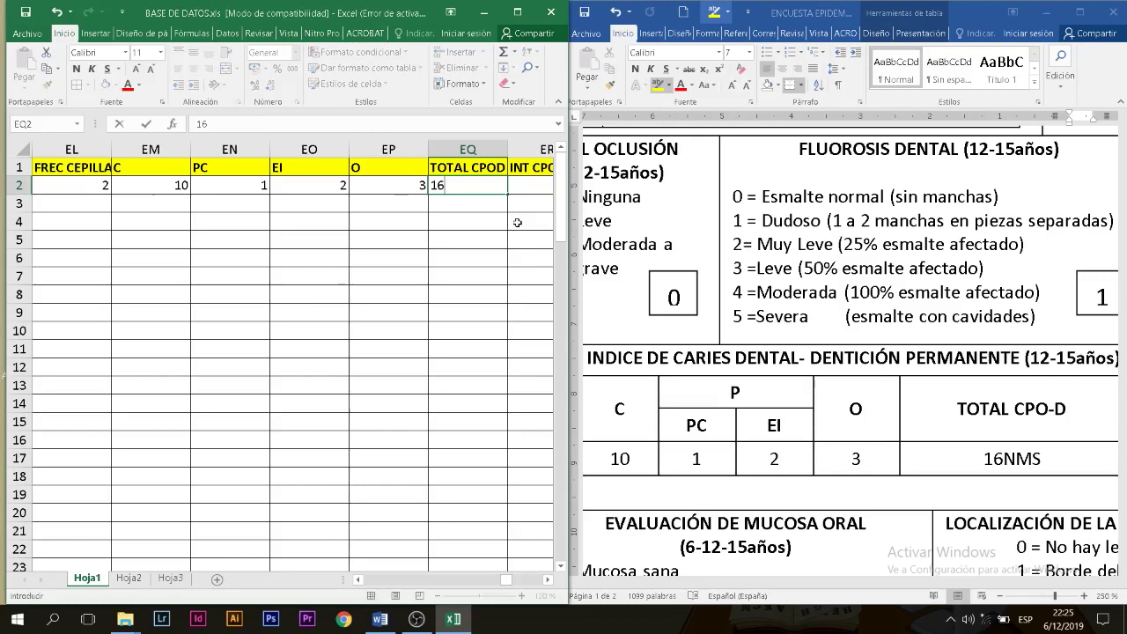
{"action": "key", "text": "Tab"}
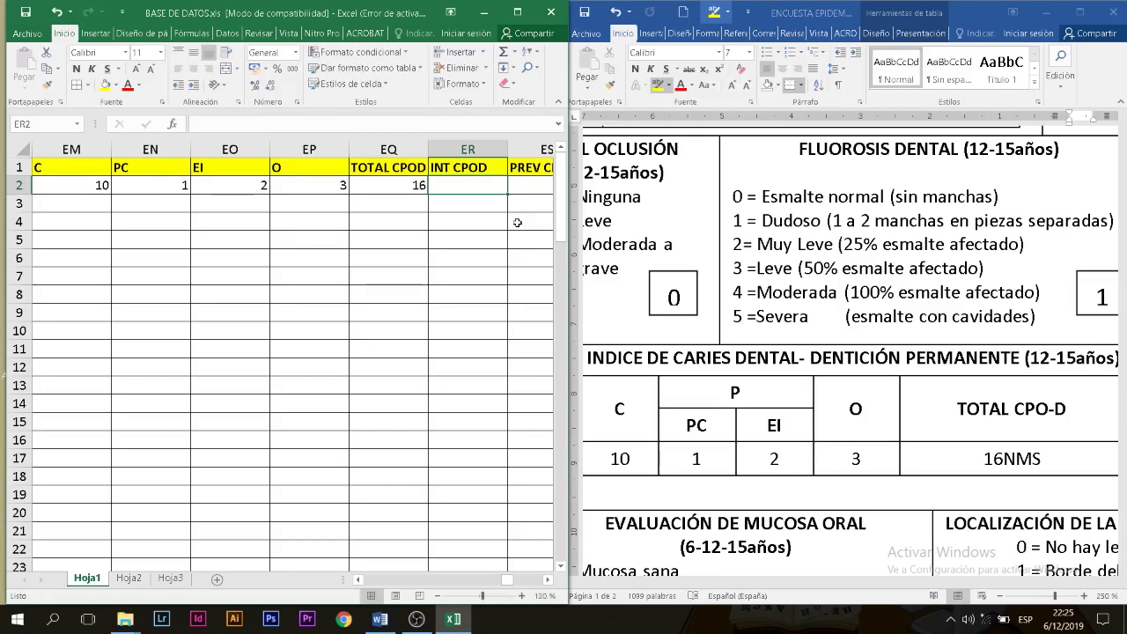
{"action": "type", "text": "MS"}
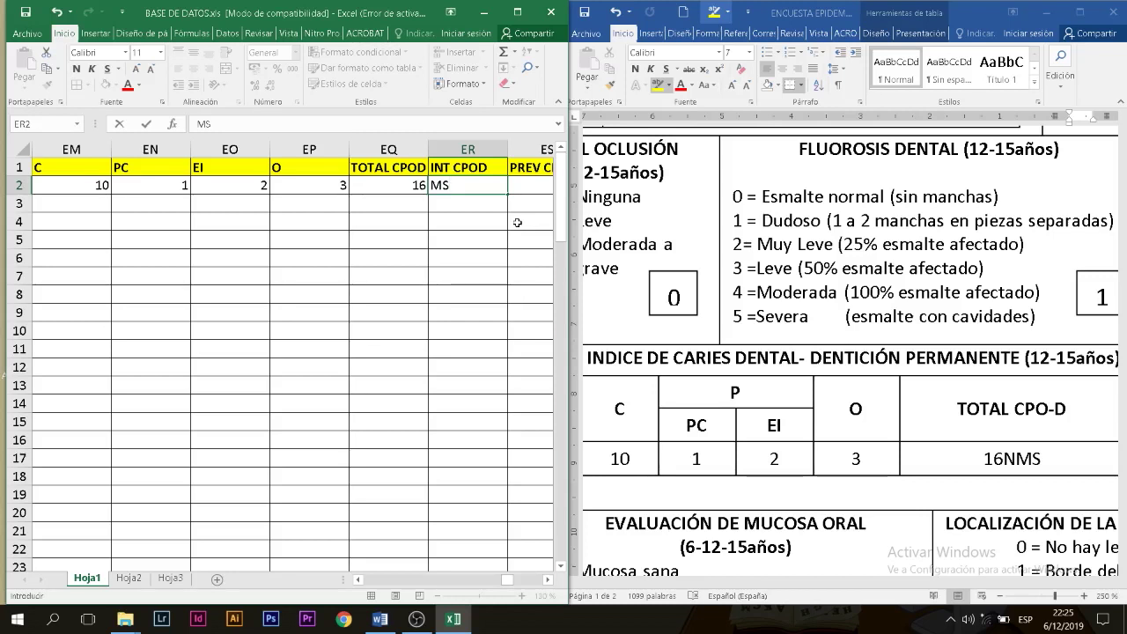
{"action": "key", "text": "Tab"}
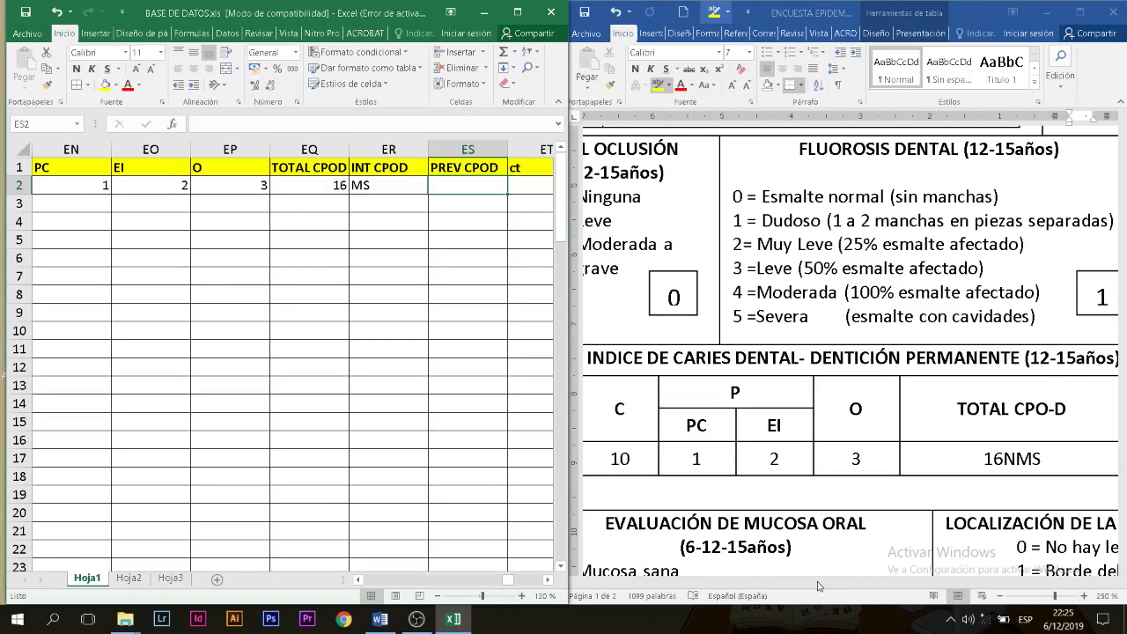
{"action": "type", "text": "E"}
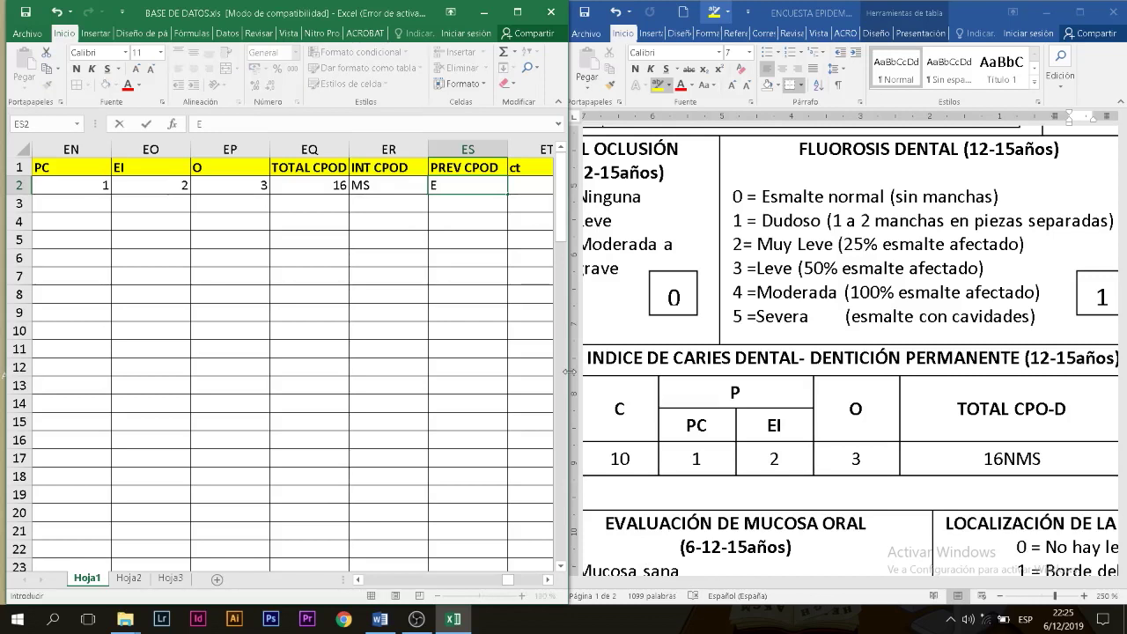
{"action": "key", "text": "Tab"}
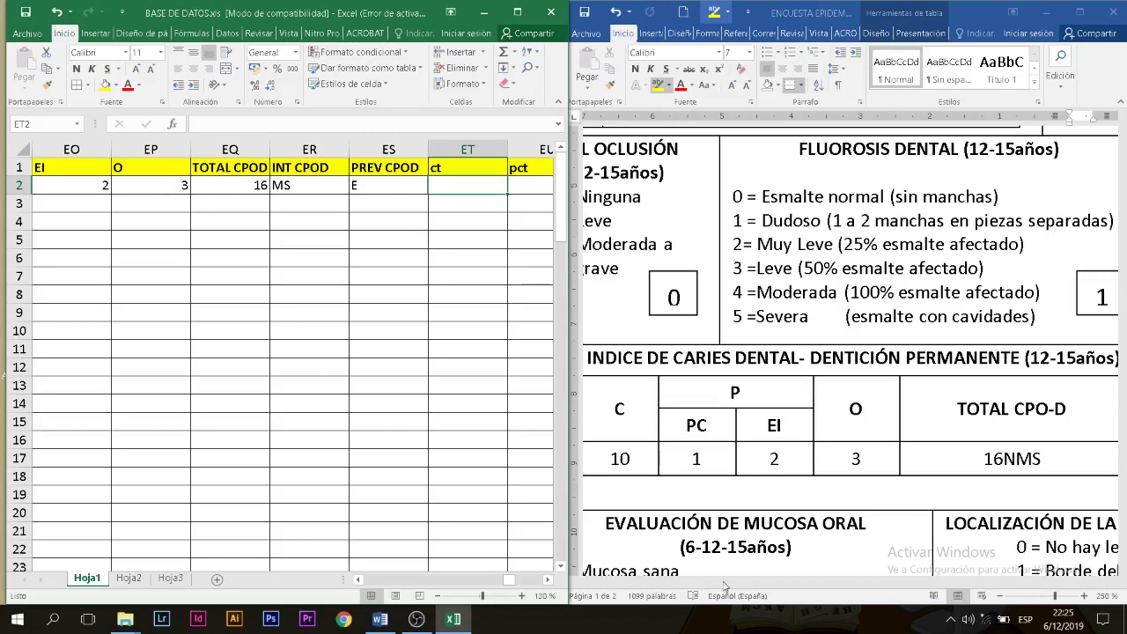
Step: Skip past the empty ceo-d columns and zoom out the survey to read the mucosa section
{"action": "left_click_drag", "start_coordinate": [724, 586], "coordinate": [924, 576]}
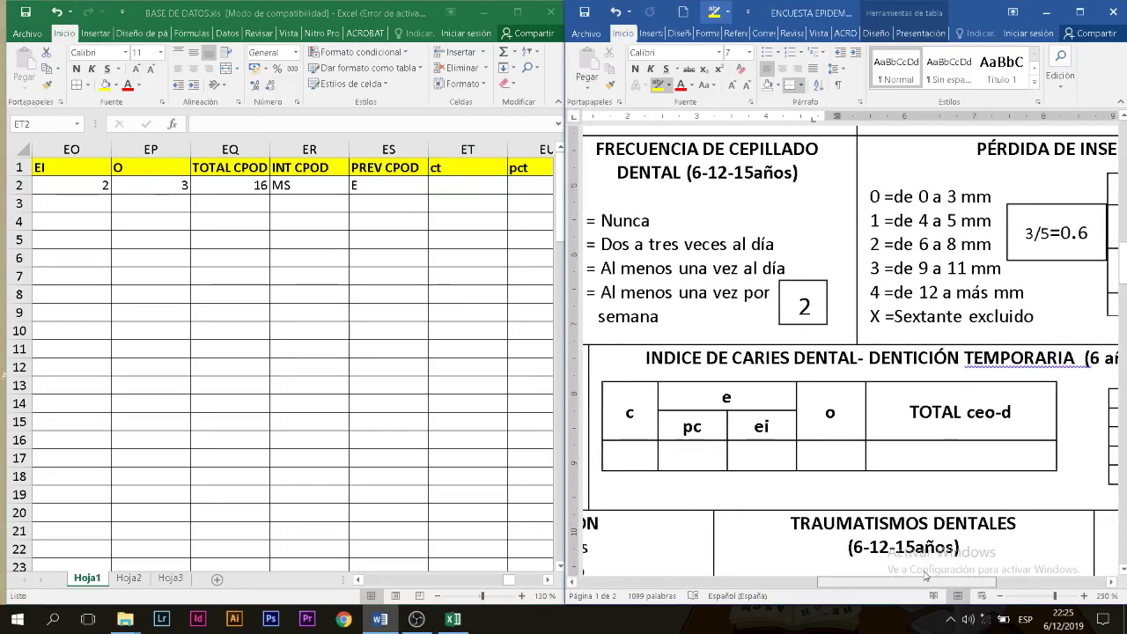
{"action": "left_click", "coordinate": [480, 180]}
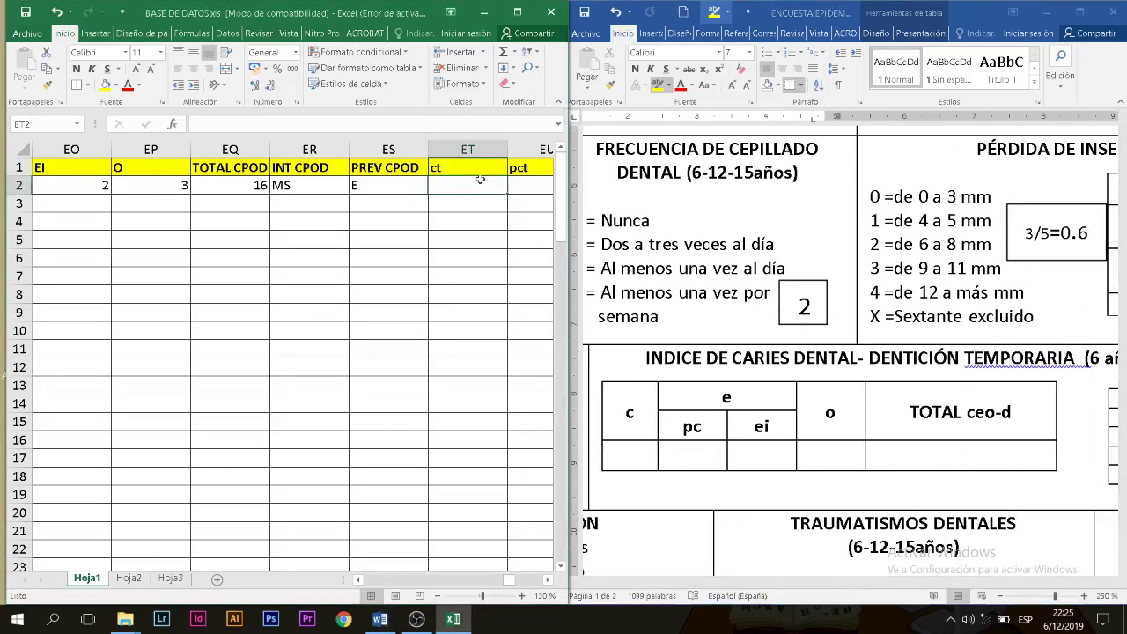
{"action": "key", "text": "Right"}
{"action": "key", "text": "Right"}
{"action": "key", "text": "Right"}
{"action": "key", "text": "Right"}
{"action": "key", "text": "Right"}
{"action": "key", "text": "Right"}
{"action": "key", "text": "Right"}
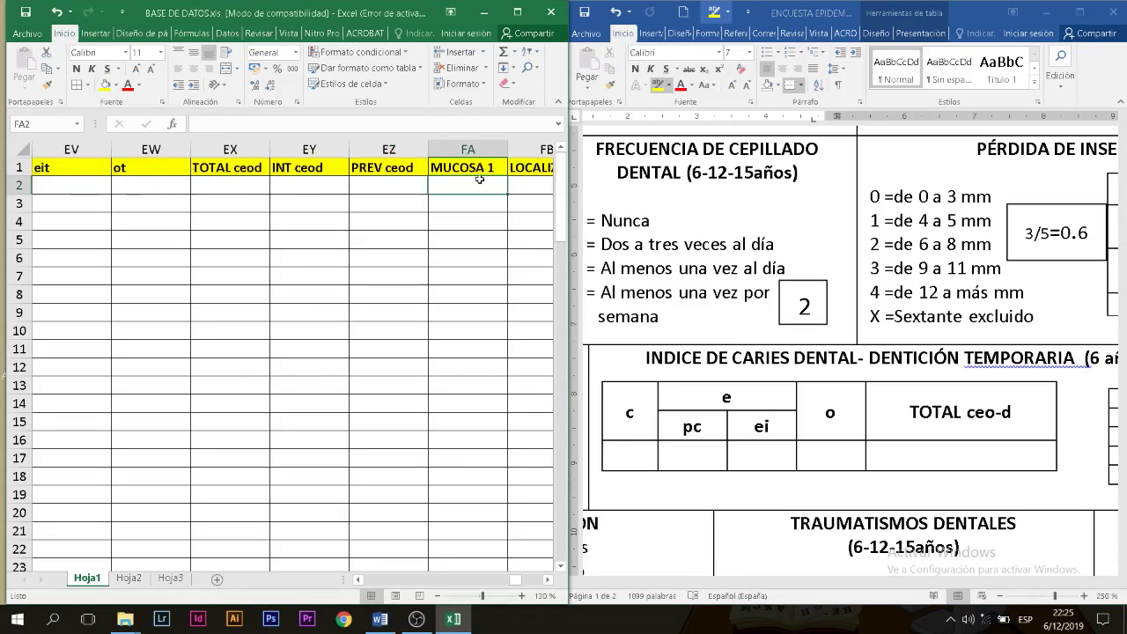
{"action": "left_click", "coordinate": [848, 482]}
{"action": "scroll", "coordinate": [847, 484], "scroll_direction": "down", "scroll_amount": 3}
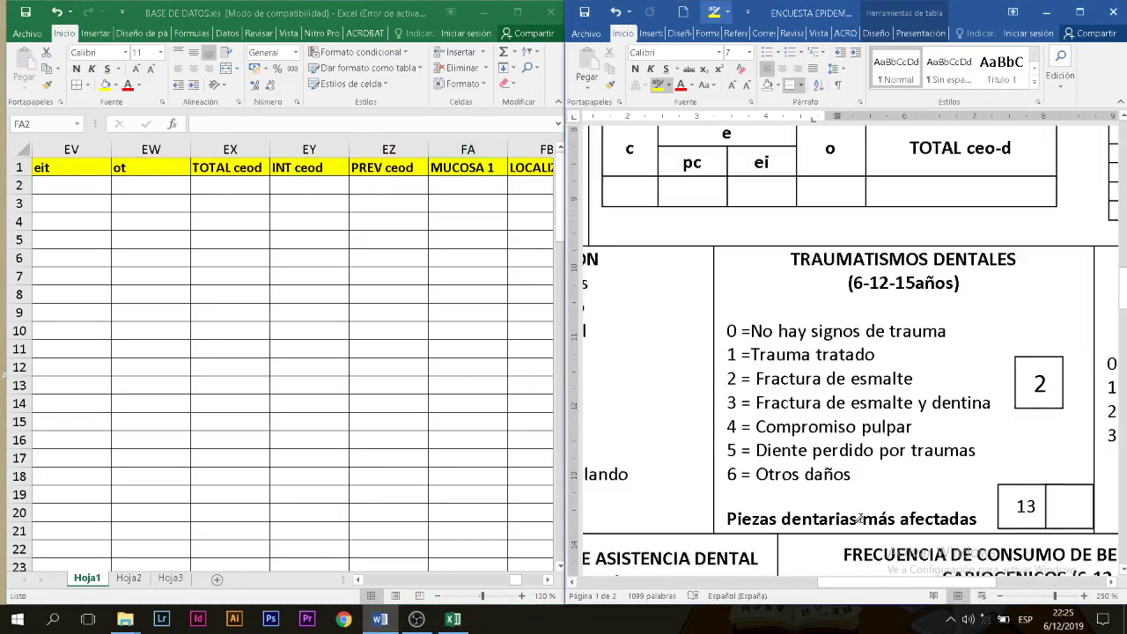
{"action": "left_click_drag", "start_coordinate": [867, 581], "coordinate": [660, 571]}
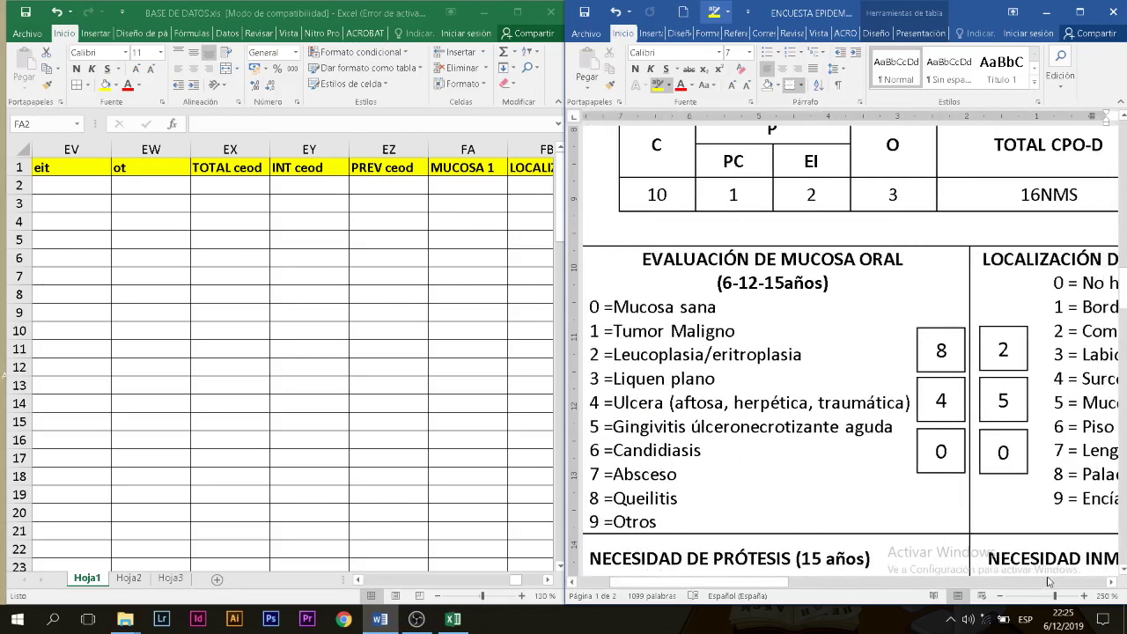
{"action": "left_click", "coordinate": [1000, 596]}
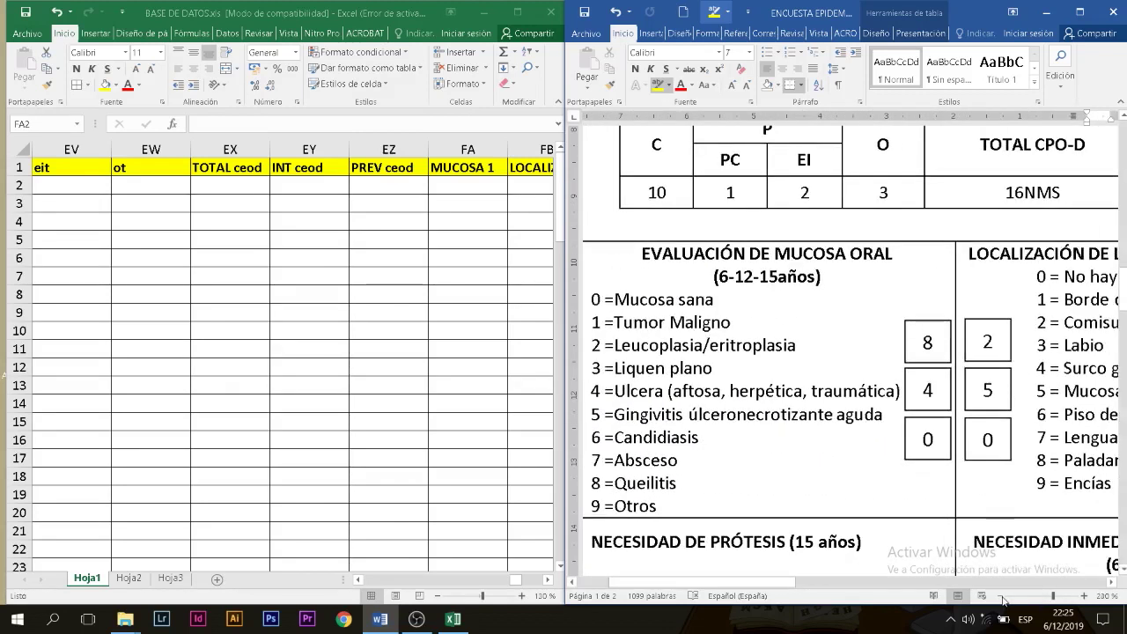
{"action": "left_click", "coordinate": [1001, 596]}
{"action": "left_click", "coordinate": [910, 582]}
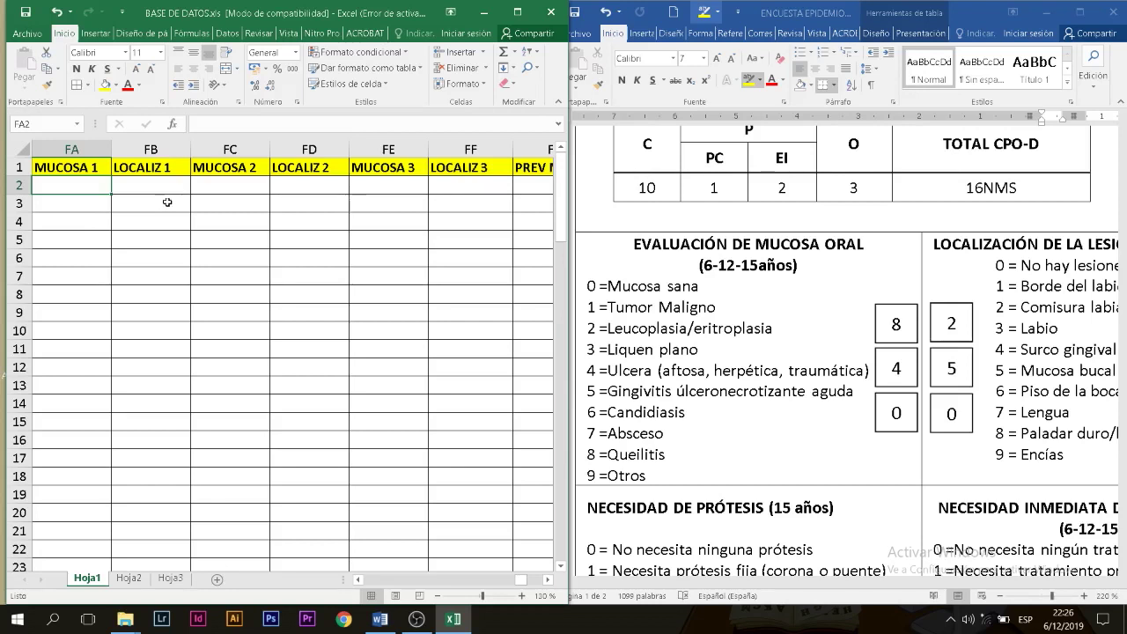
Step: Enter mucosa 8, location 2, mucosa 4 and location 5 in FA2–FD2
{"action": "type", "text": "8"}
{"action": "key", "text": "Tab"}
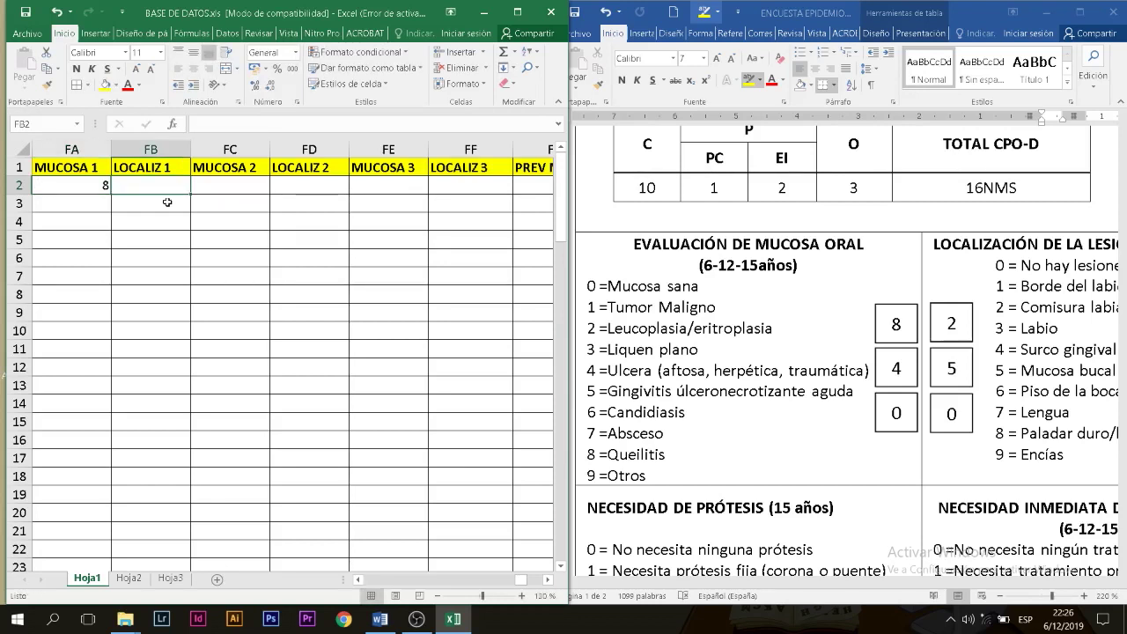
{"action": "type", "text": "2"}
{"action": "key", "text": "Tab"}
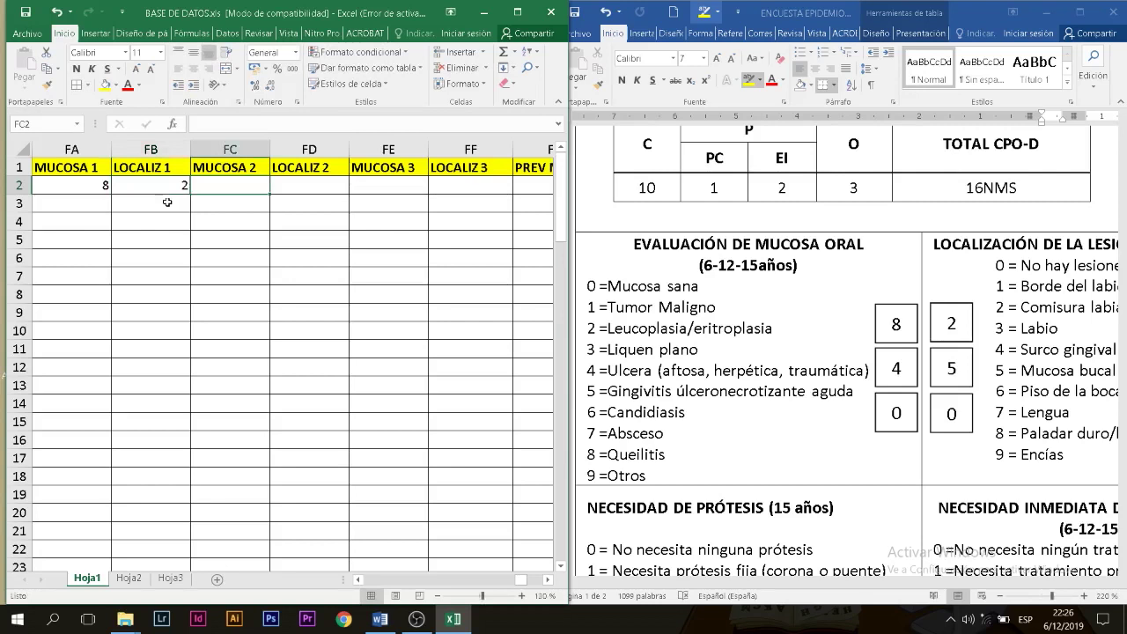
{"action": "type", "text": "4"}
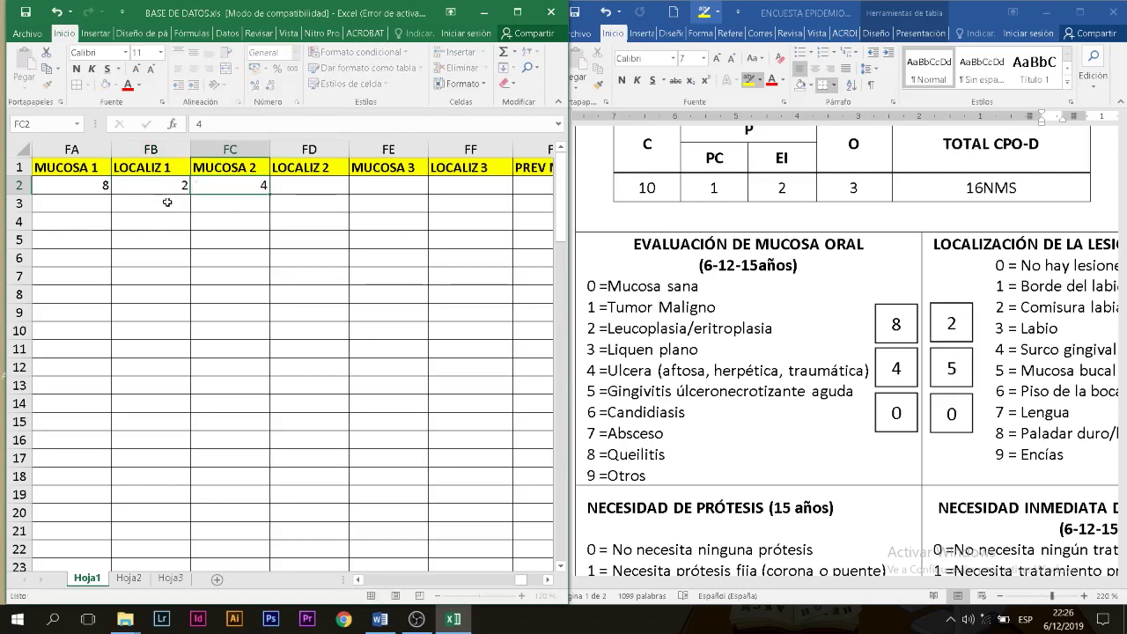
{"action": "key", "text": "Tab"}
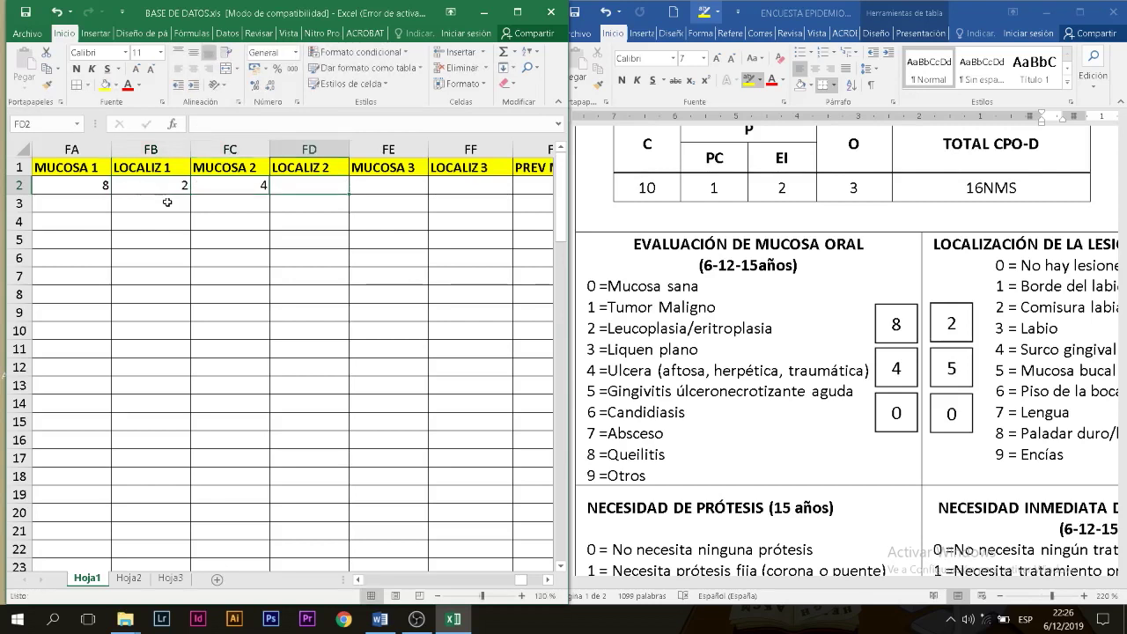
{"action": "type", "text": "5"}
{"action": "key", "text": "Tab"}
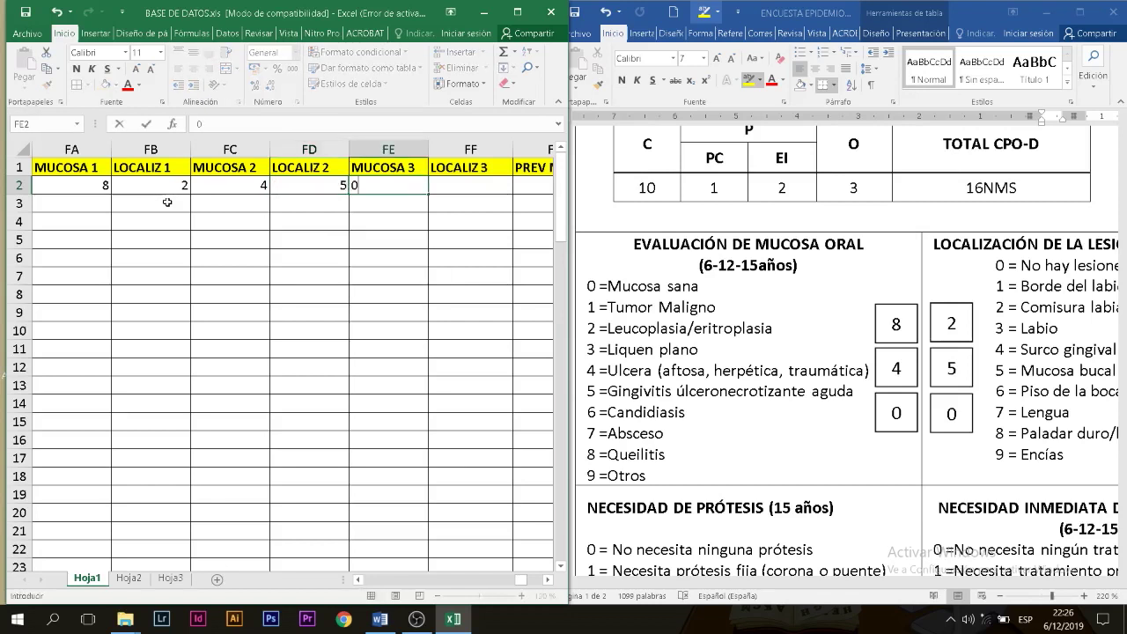
Step: Enter 0 for both the third mucosa and third location columns
{"action": "type", "text": "0"}
{"action": "key", "text": "Tab"}
{"action": "type", "text": "0"}
{"action": "key", "text": "Tab"}
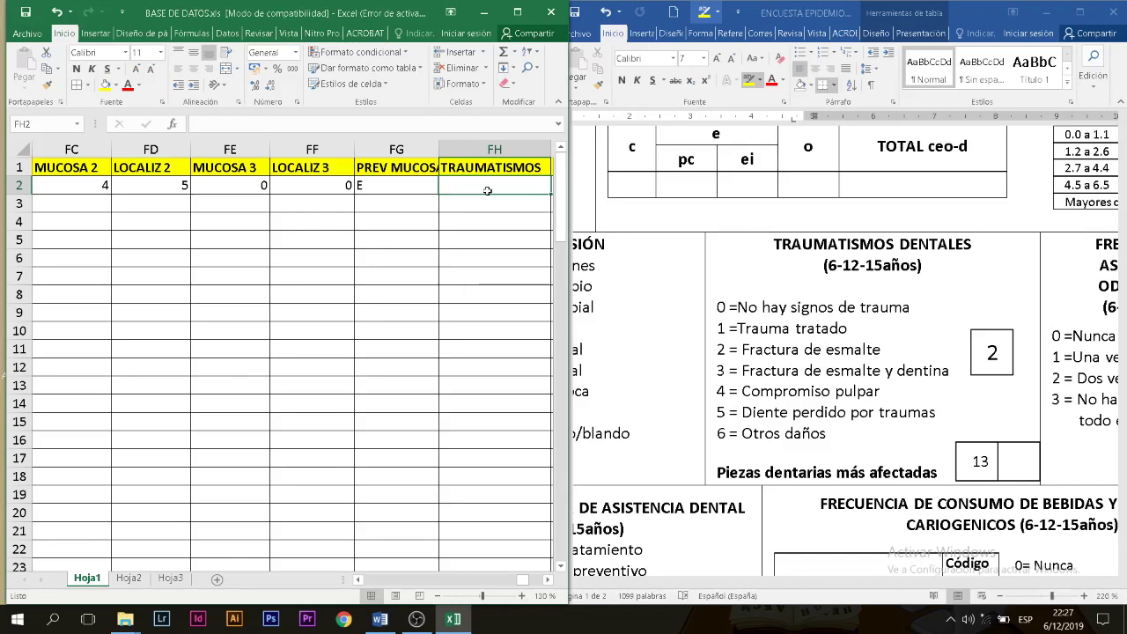
Step: Enter trauma code 2, first affected tooth 13 and prevalence E, then check the survey's dentist-visit box
{"action": "type", "text": "2"}
{"action": "key", "text": "Tab"}
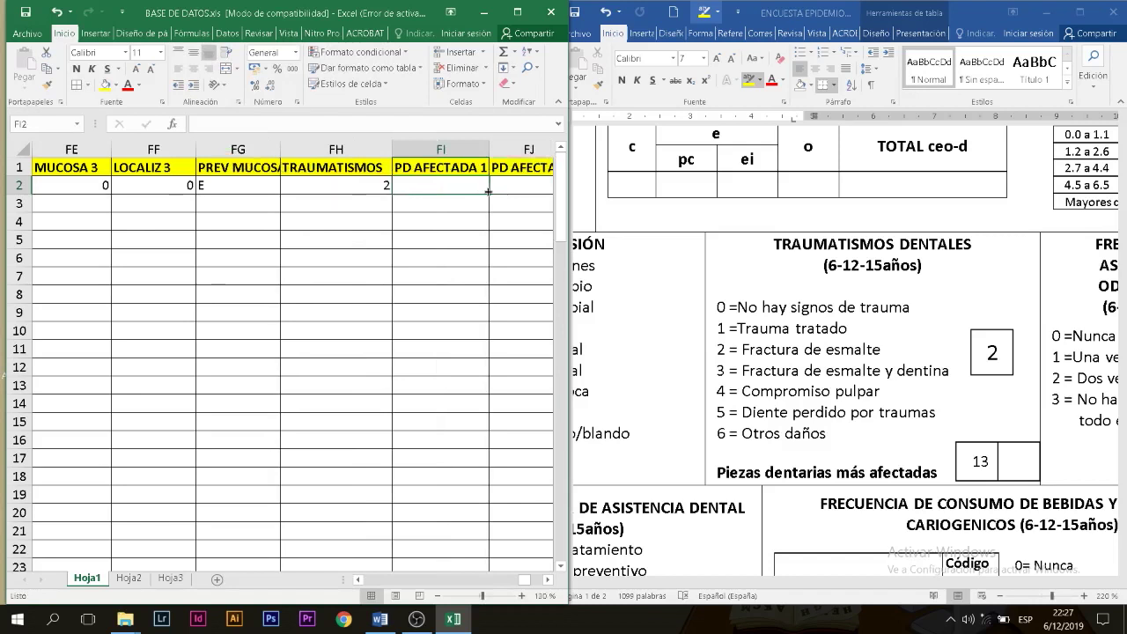
{"action": "type", "text": "13"}
{"action": "key", "text": "Tab"}
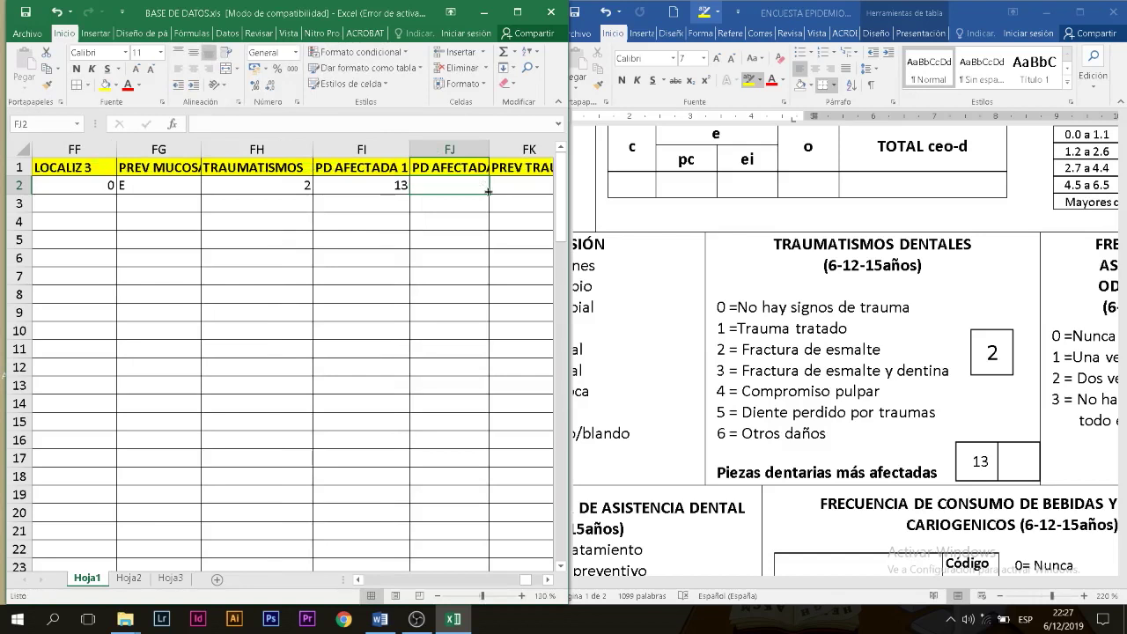
{"action": "key", "text": "Tab"}
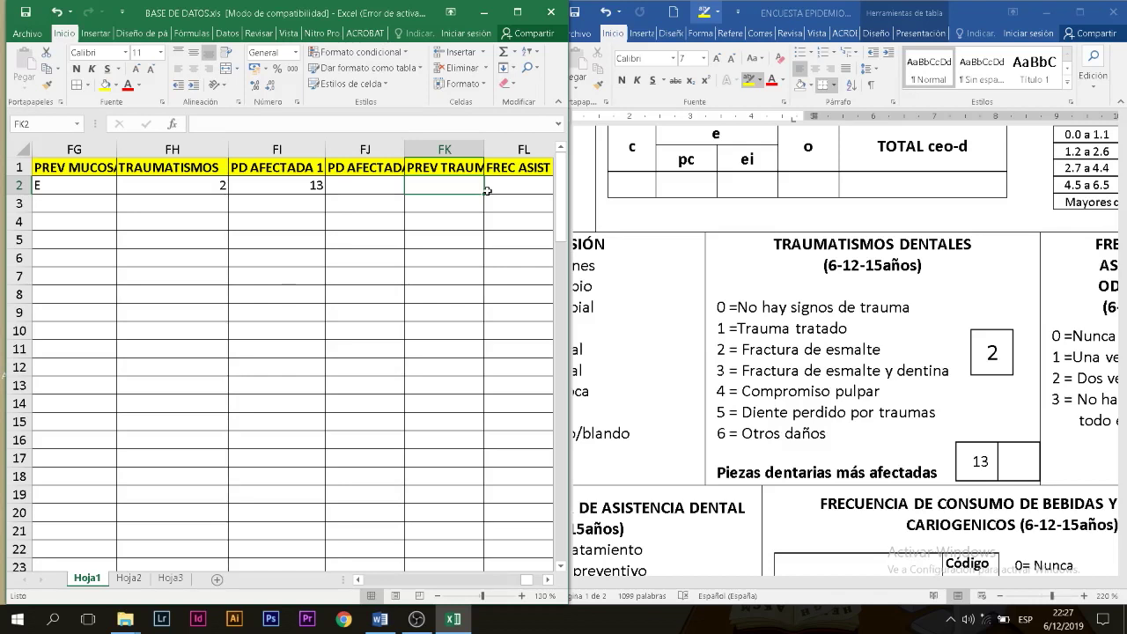
{"action": "type", "text": "E"}
{"action": "key", "text": "Tab"}
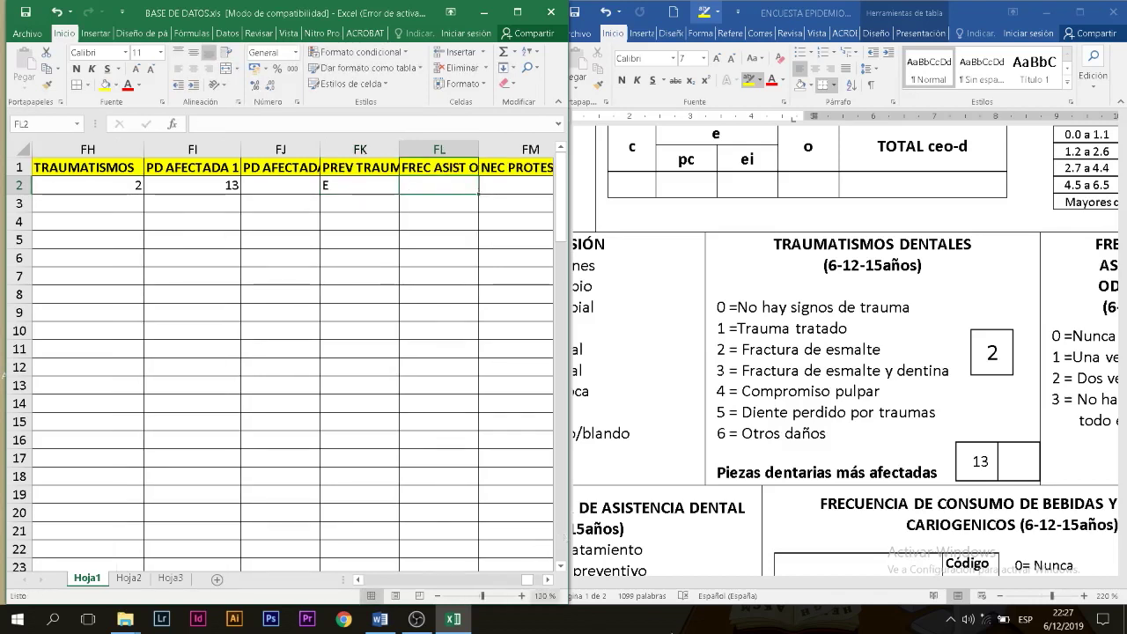
{"action": "left_click", "coordinate": [826, 583]}
{"action": "left_click_drag", "start_coordinate": [825, 583], "coordinate": [916, 582]}
Step: Enter 2 for dentist-visit frequency in FL2
{"action": "left_click", "coordinate": [438, 182]}
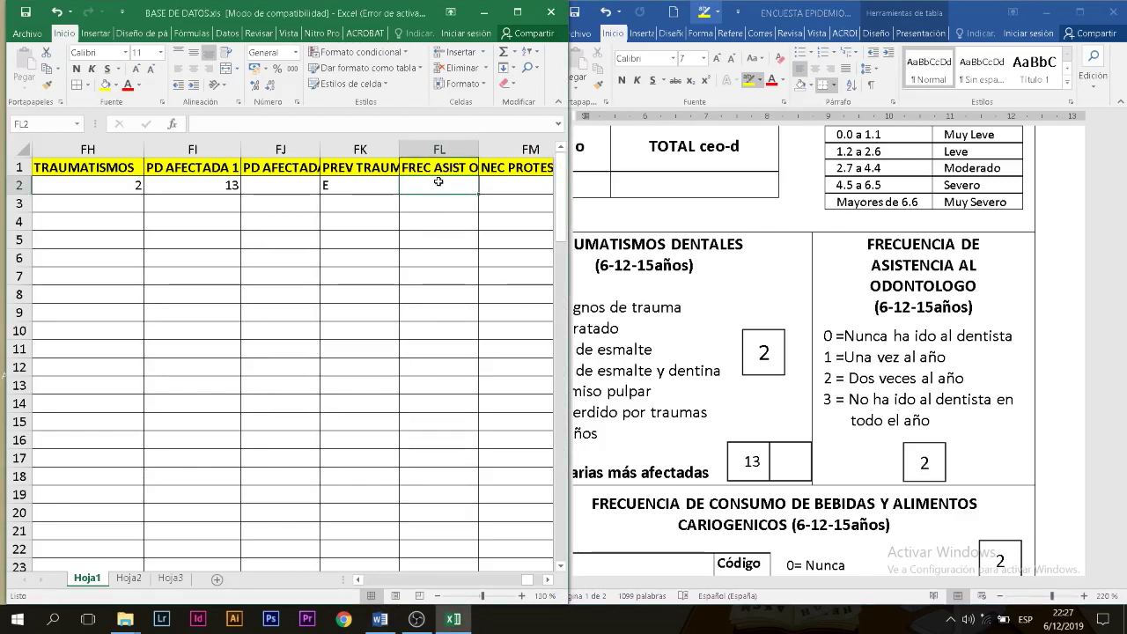
{"action": "type", "text": "2"}
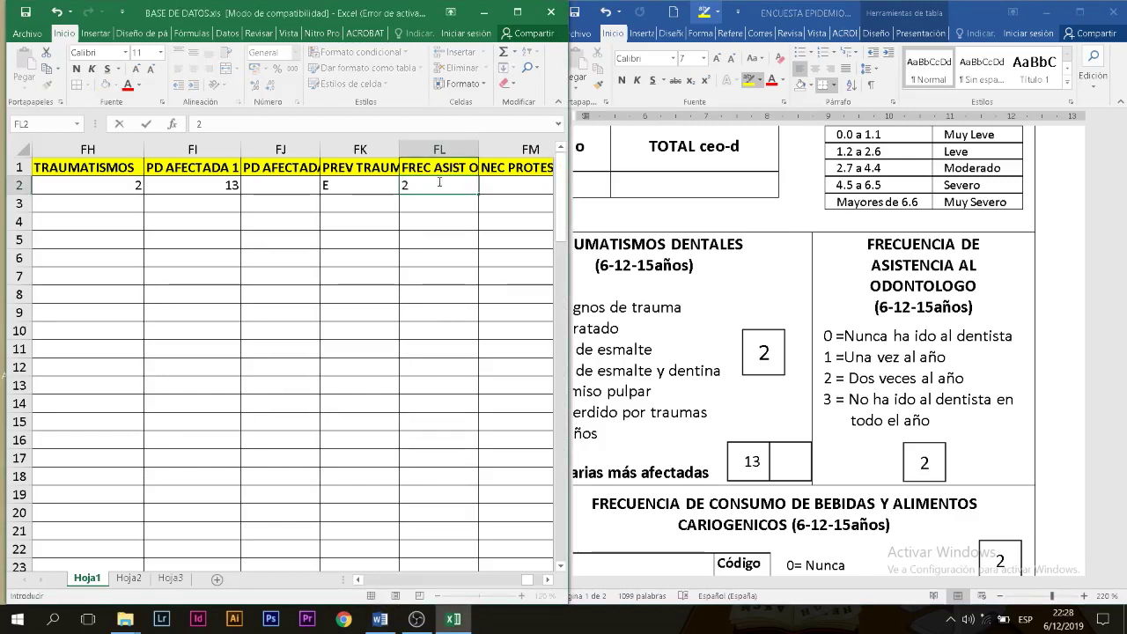
{"action": "key", "text": "Tab"}
Step: Record upper and lower prosthesis need as 0 and 0 from the survey
{"action": "left_click", "coordinate": [757, 379]}
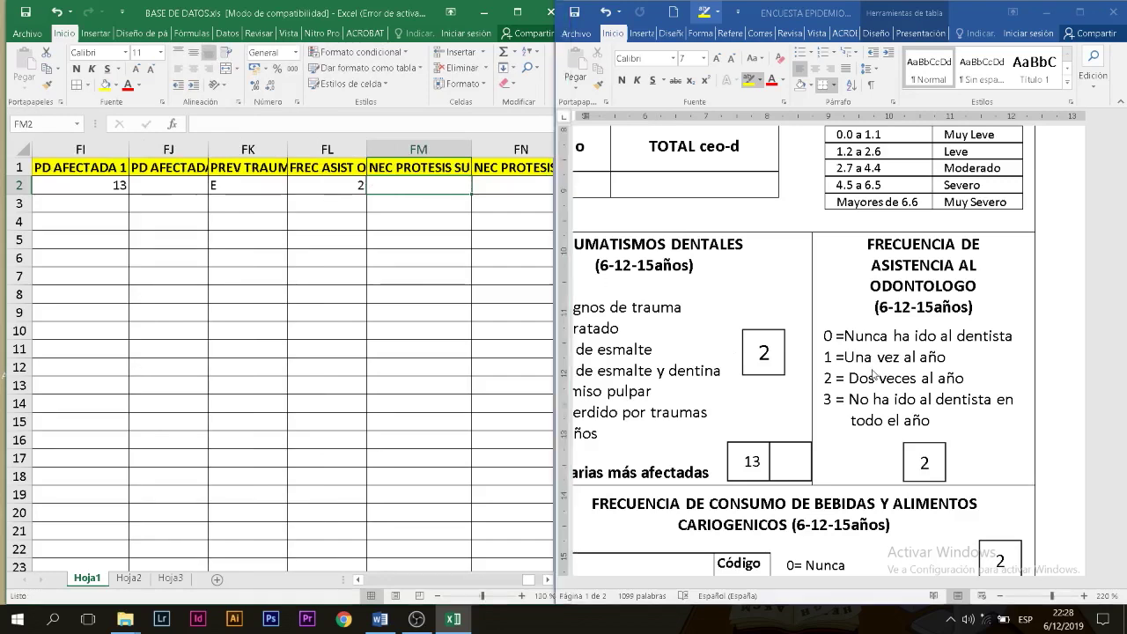
{"action": "scroll", "coordinate": [828, 455], "scroll_direction": "down", "scroll_amount": 3}
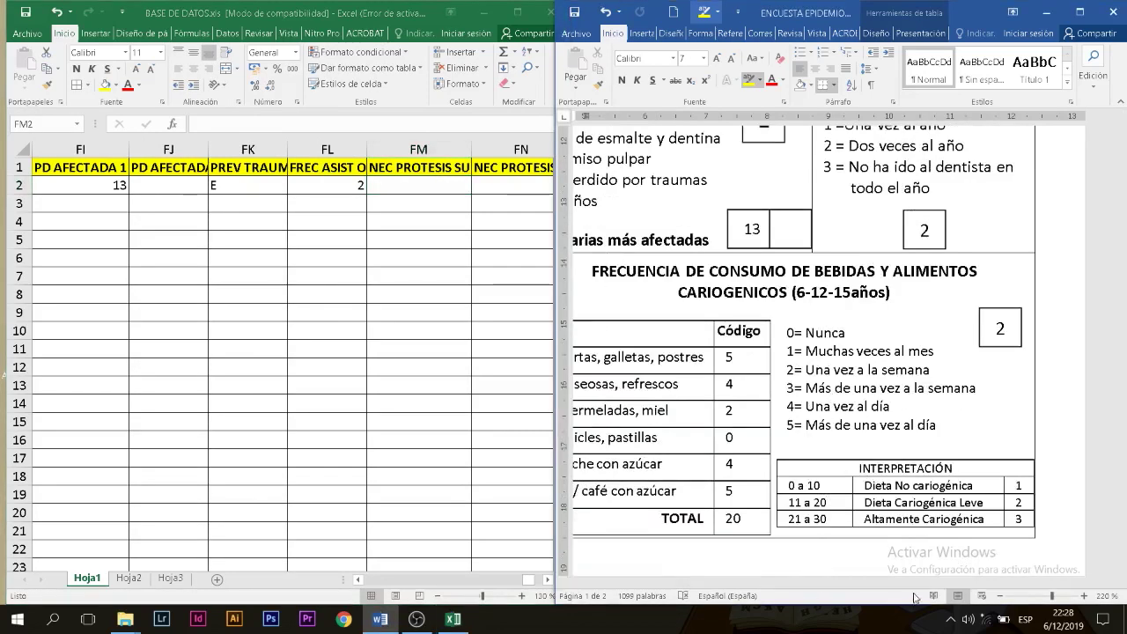
{"action": "left_click", "coordinate": [722, 580]}
{"action": "left_click", "coordinate": [722, 574]}
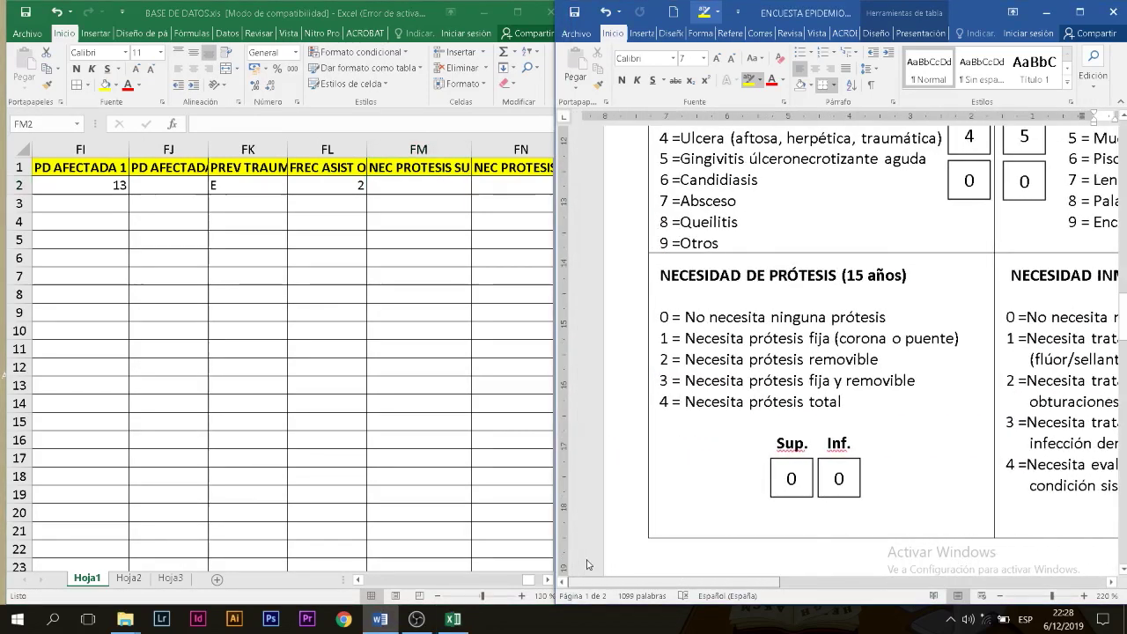
{"action": "left_click", "coordinate": [432, 183]}
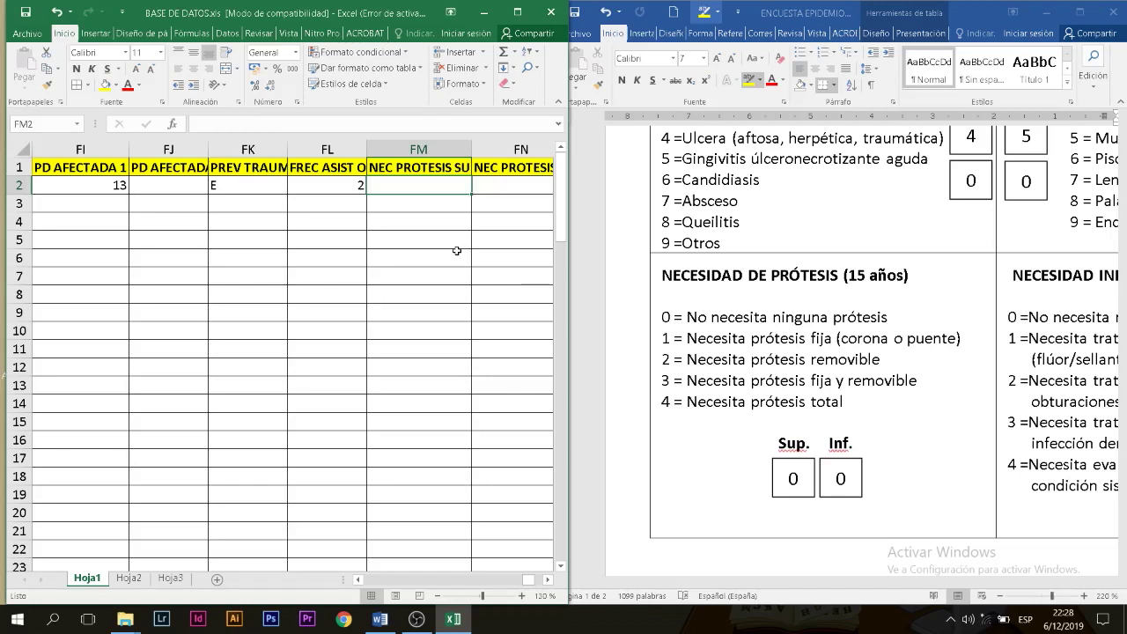
{"action": "type", "text": "0"}
{"action": "key", "text": "Tab"}
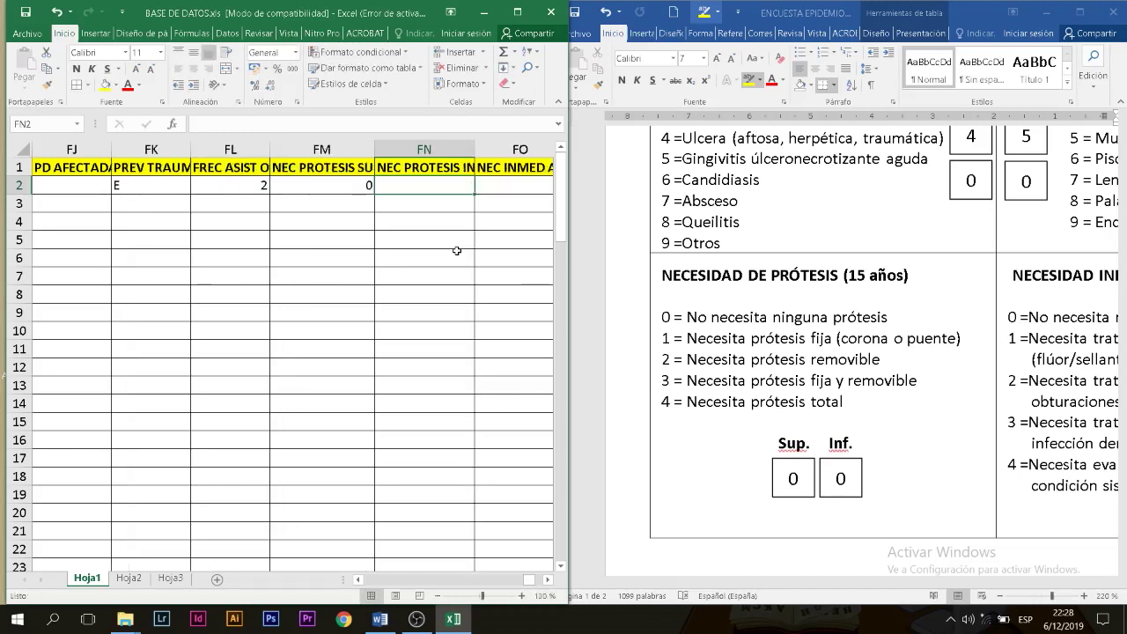
{"action": "type", "text": "0"}
{"action": "key", "text": "Tab"}
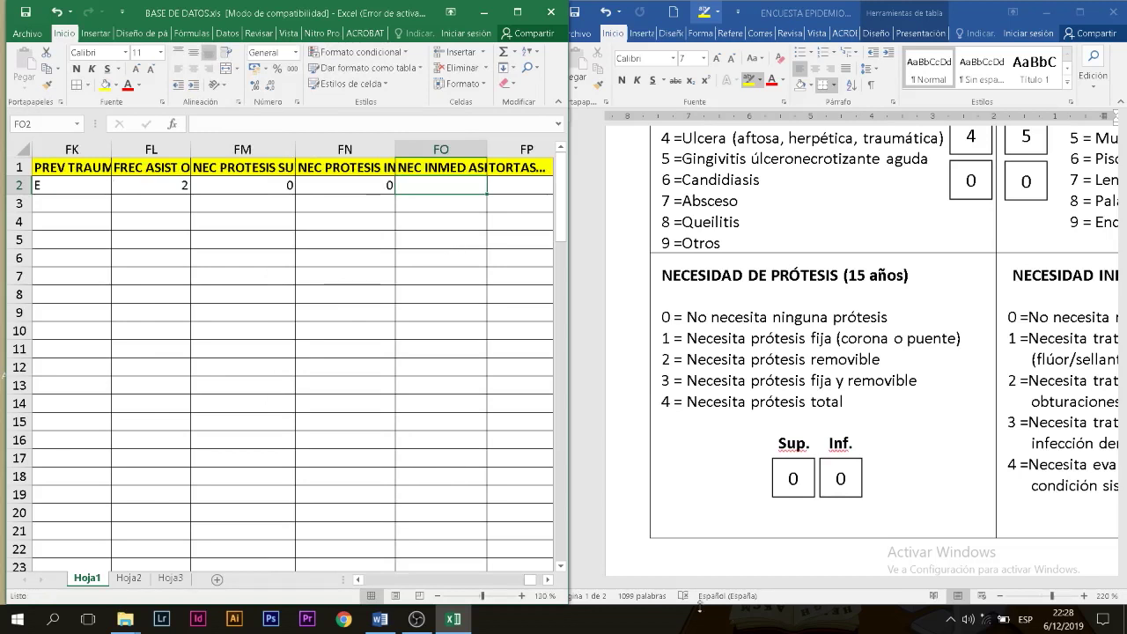
Step: Enter 2 for immediate dental-care need in FO2
{"action": "left_click", "coordinate": [846, 592]}
{"action": "left_click_drag", "start_coordinate": [776, 585], "coordinate": [893, 585]}
{"action": "left_click", "coordinate": [457, 181]}
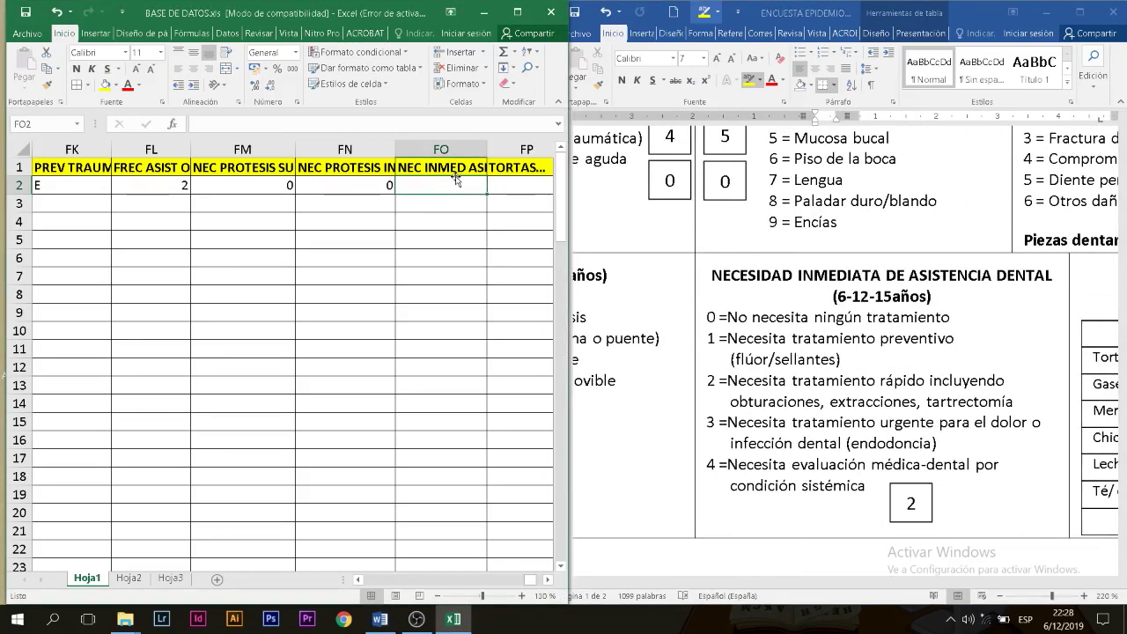
{"action": "type", "text": "2"}
{"action": "key", "text": "Tab"}
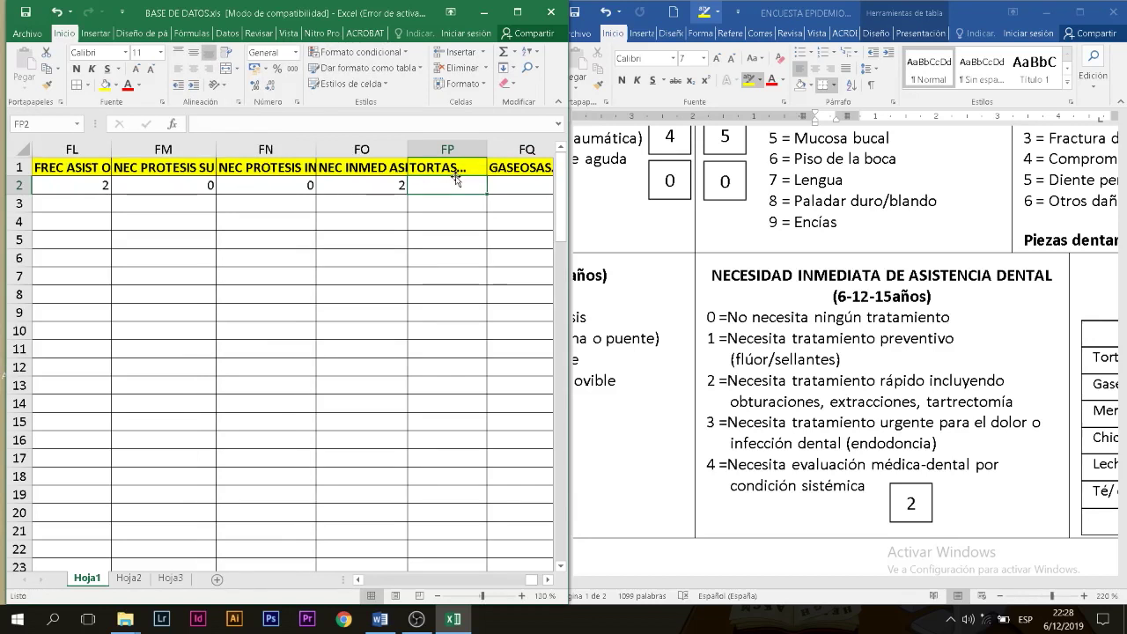
Step: Read the survey's diet table and enter 5, 4 and 2 in the first three food columns from FP2
{"action": "left_click", "coordinate": [791, 582]}
{"action": "left_click_drag", "start_coordinate": [830, 583], "coordinate": [1014, 573]}
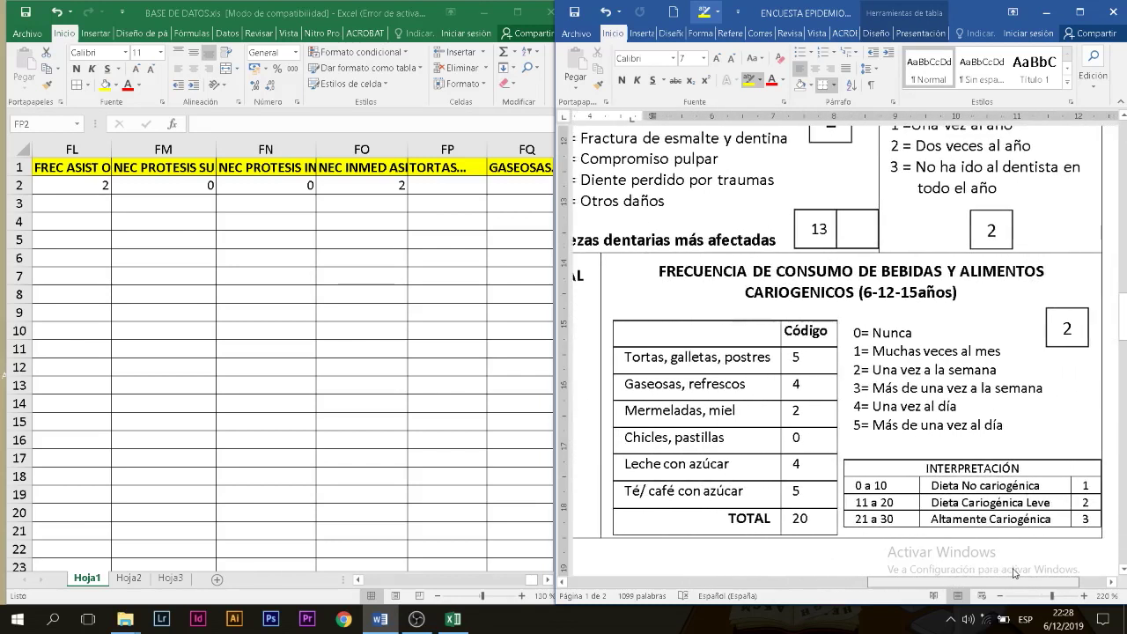
{"action": "left_click", "coordinate": [442, 177]}
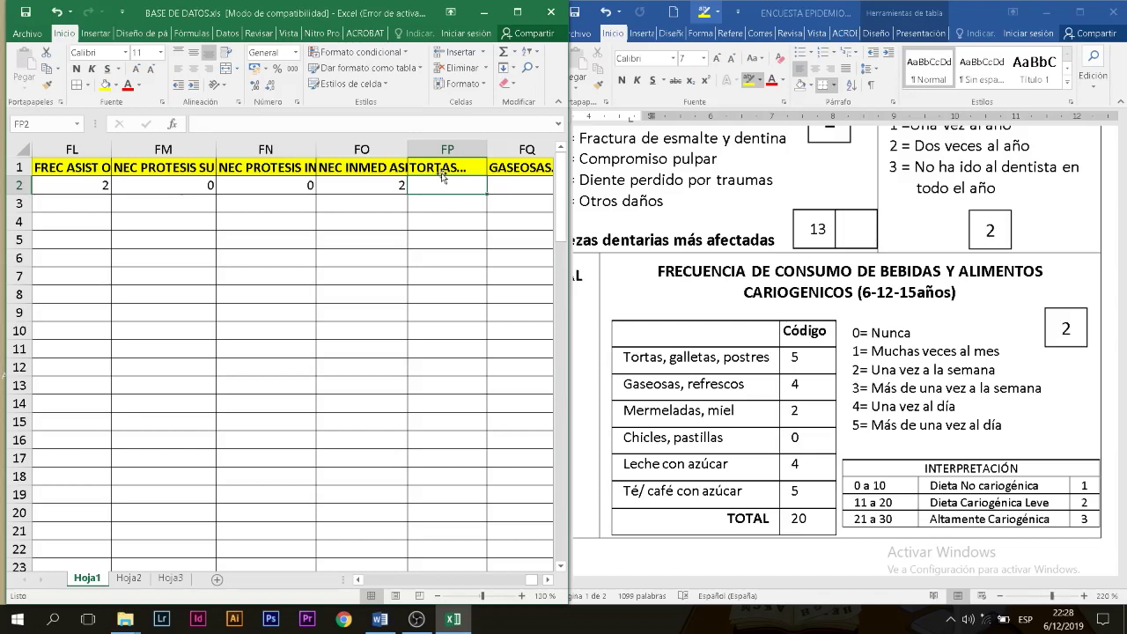
{"action": "type", "text": "5"}
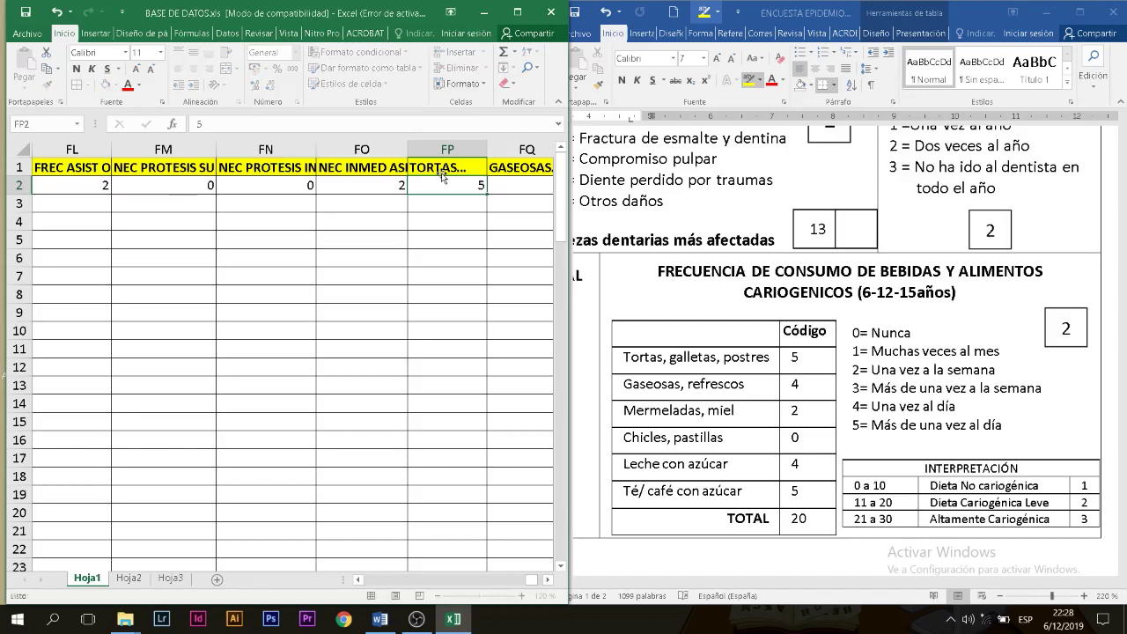
{"action": "key", "text": "Tab"}
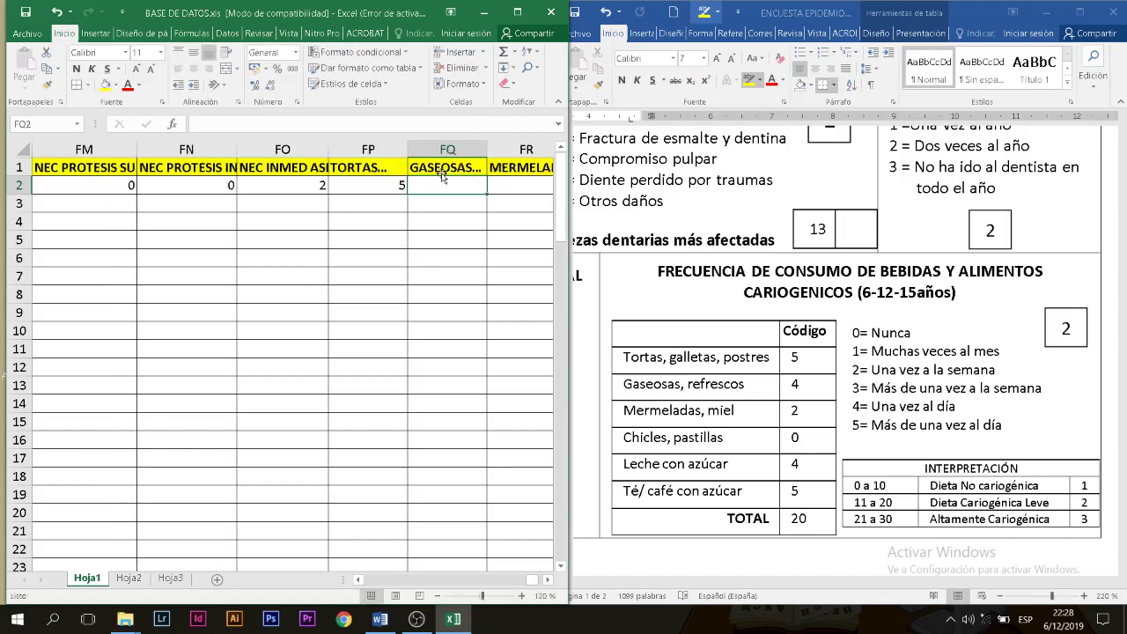
{"action": "type", "text": "4"}
{"action": "key", "text": "Tab"}
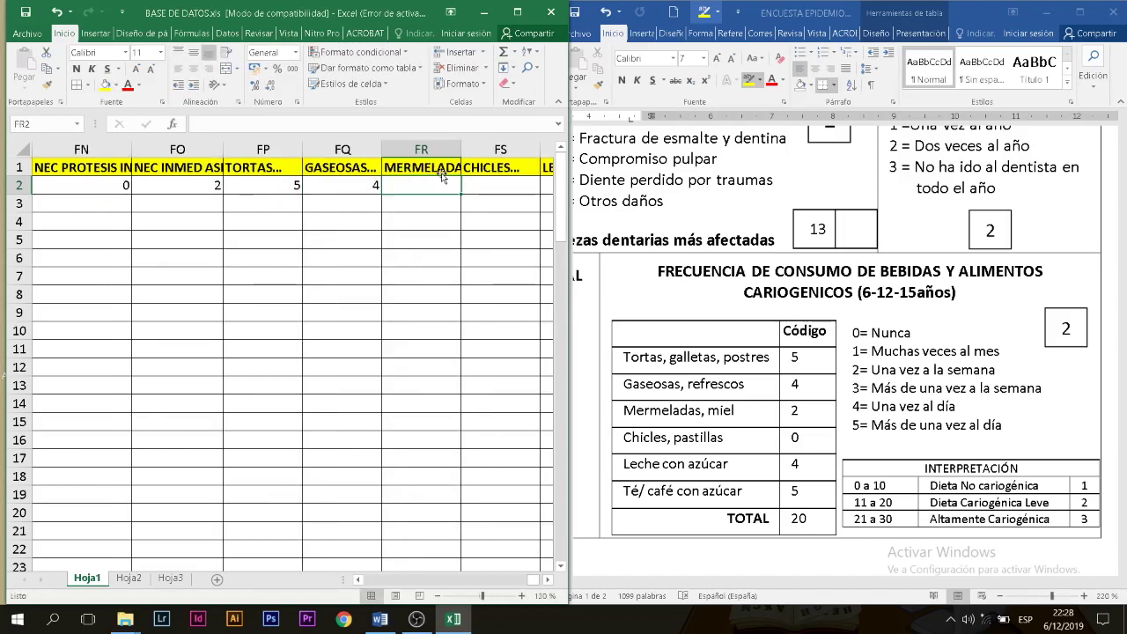
{"action": "type", "text": "2"}
{"action": "key", "text": "Tab"}
Step: Enter 0, 4 and 5 in the remaining three cariogenic food columns
{"action": "type", "text": "0"}
{"action": "key", "text": "Tab"}
{"action": "type", "text": "4"}
{"action": "key", "text": "Tab"}
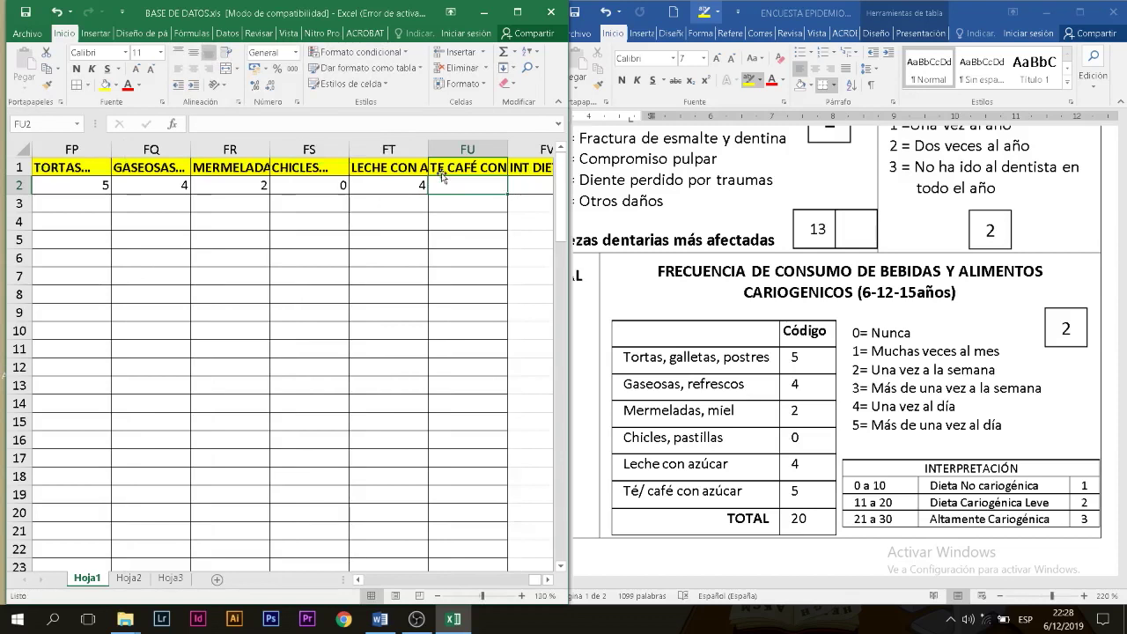
{"action": "type", "text": "5"}
{"action": "key", "text": "Tab"}
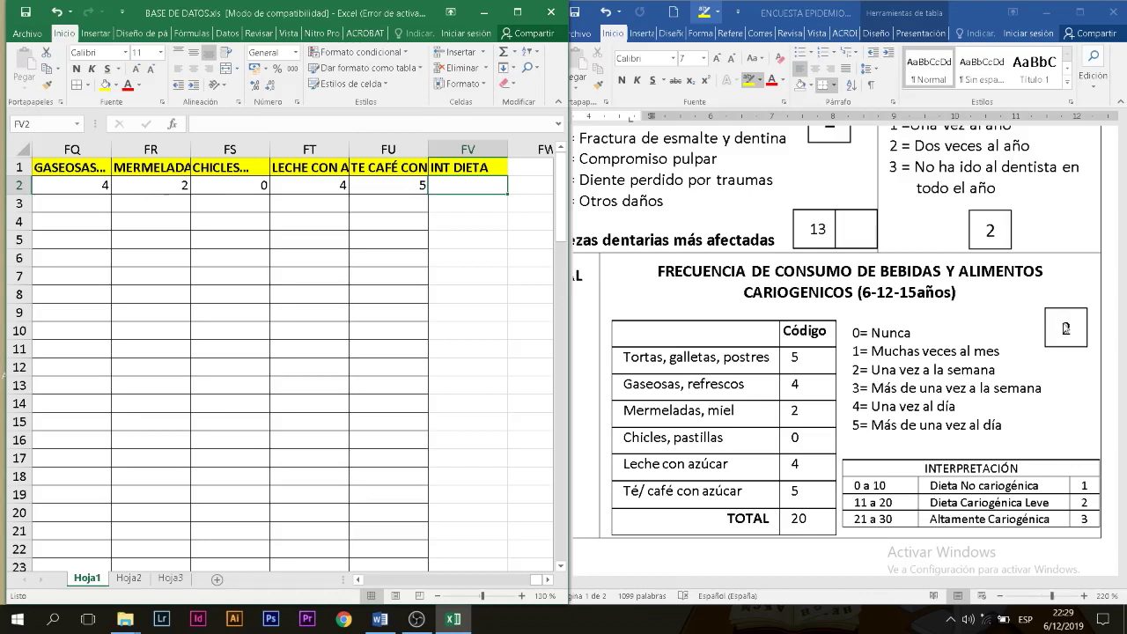
Step: Enter 2 in INT DIETA, matching the survey's 11 a 20 mild cariogenic diet row
{"action": "left_click", "coordinate": [1066, 331]}
{"action": "left_click", "coordinate": [1072, 327]}
{"action": "left_click_drag", "start_coordinate": [1071, 327], "coordinate": [1058, 329]}
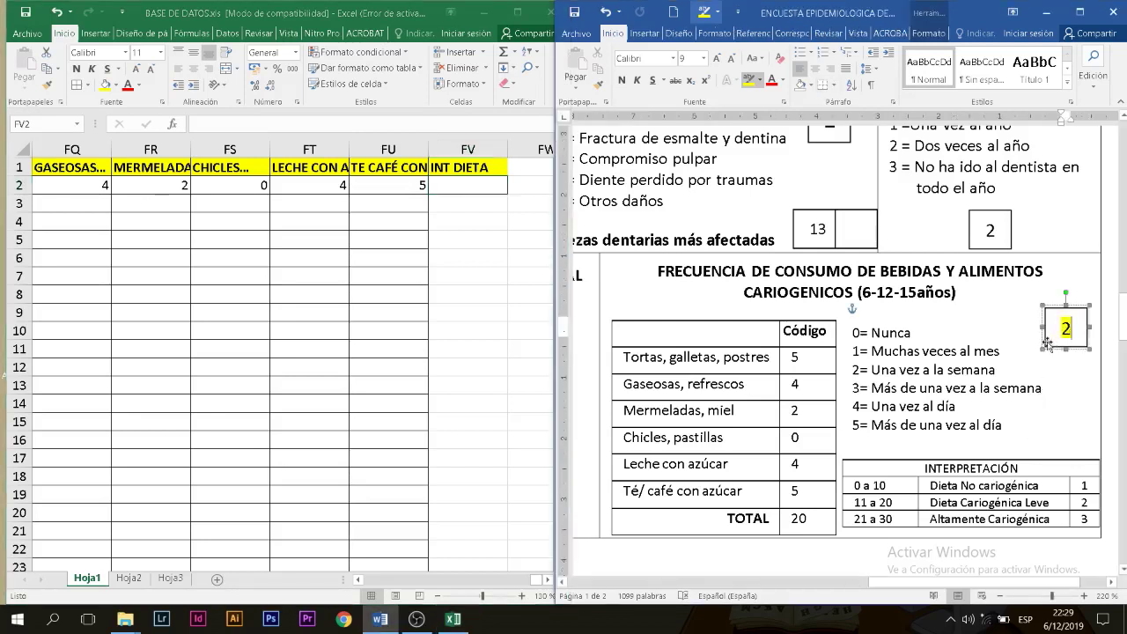
{"action": "left_click", "coordinate": [472, 188]}
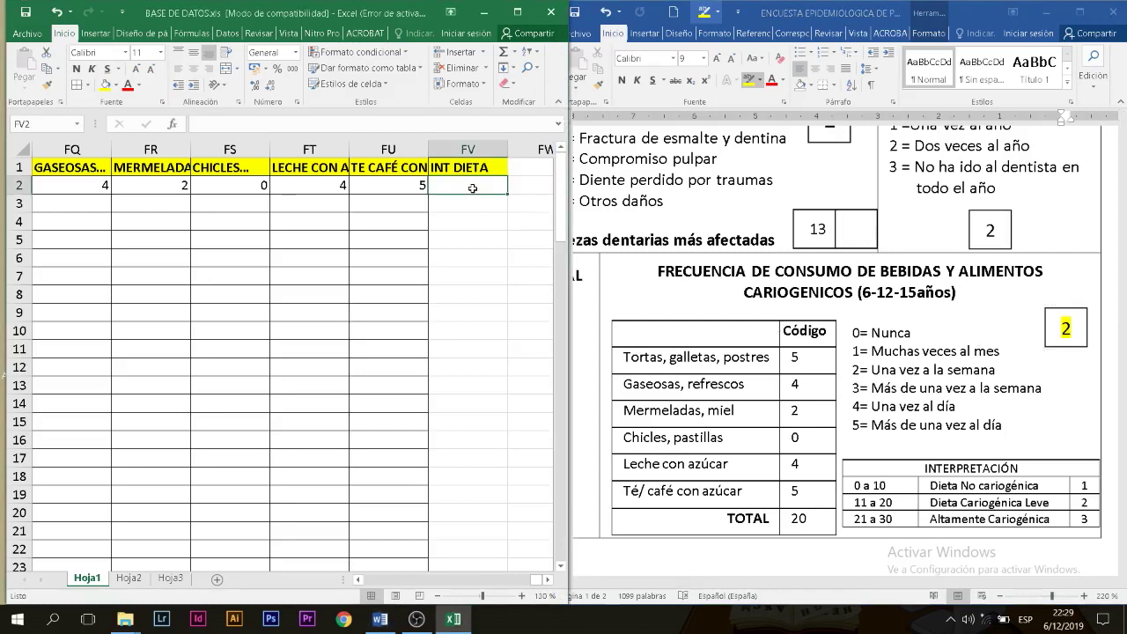
{"action": "type", "text": "2"}
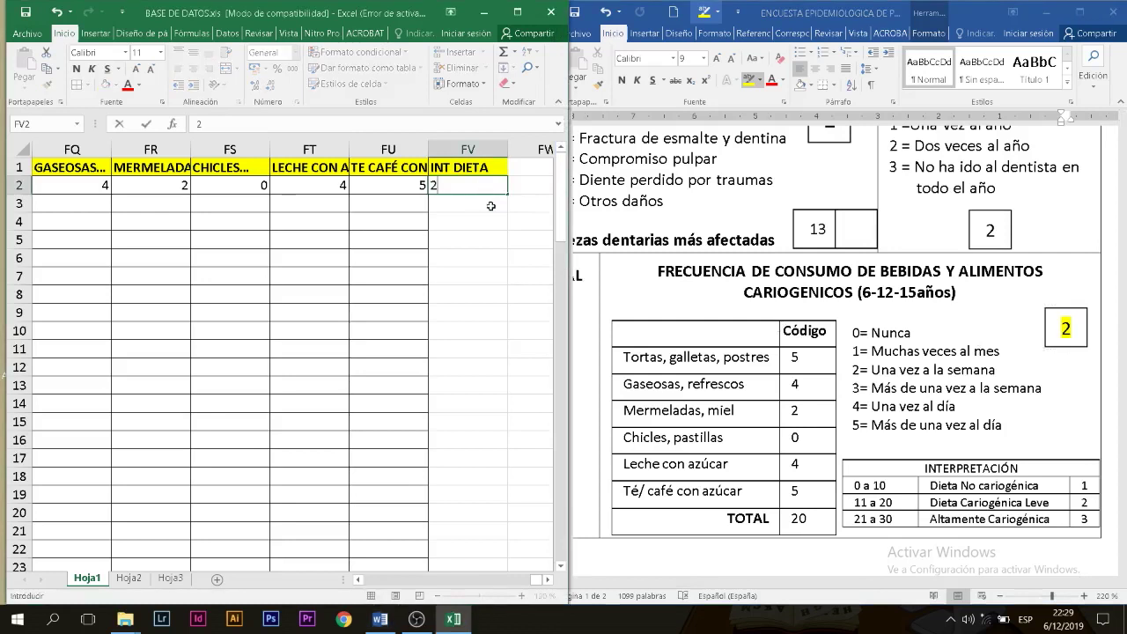
{"action": "left_click", "coordinate": [859, 500]}
{"action": "mouse_move", "coordinate": [879, 497]}
{"action": "left_mouse_down"}
{"action": "mouse_move", "coordinate": [1052, 490]}
{"action": "mouse_move", "coordinate": [1085, 503]}
{"action": "left_mouse_up"}
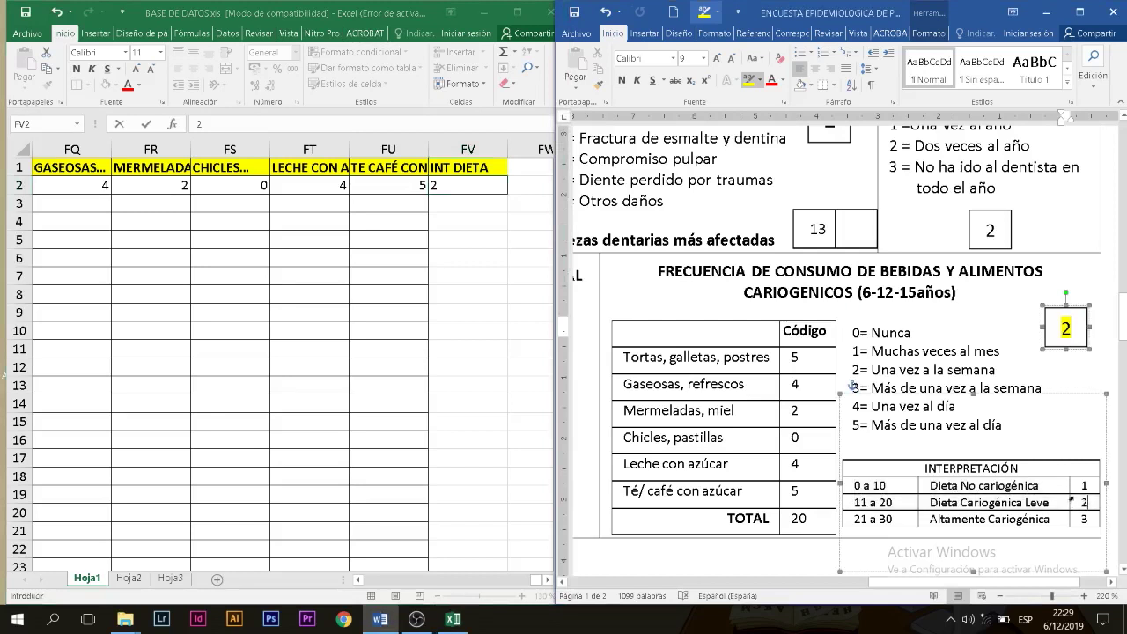
{"action": "left_click", "coordinate": [485, 179]}
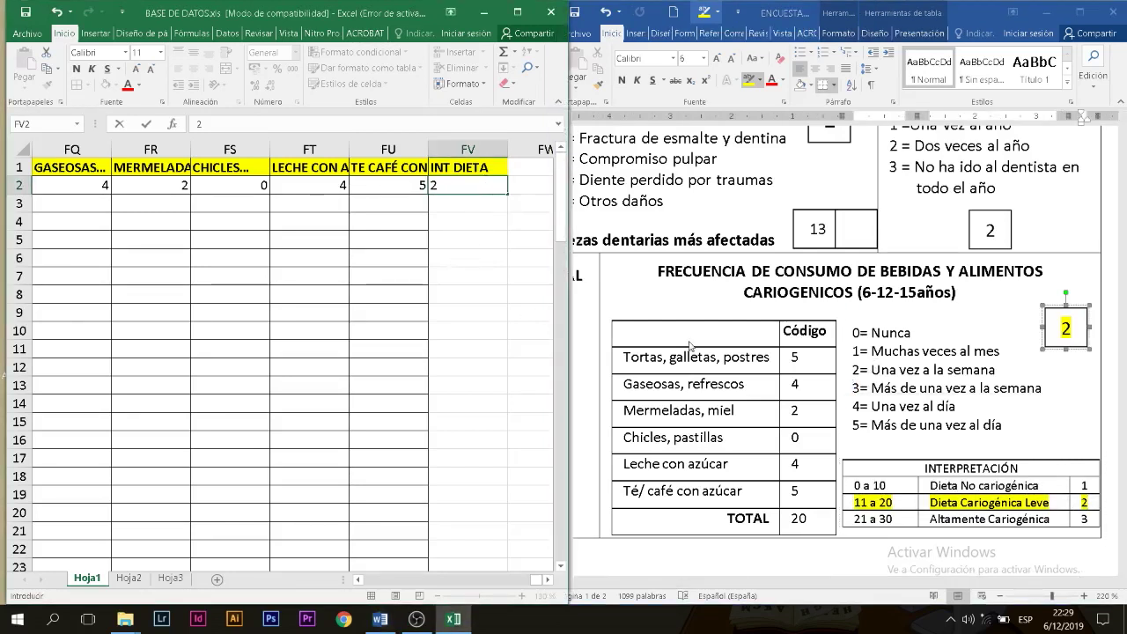